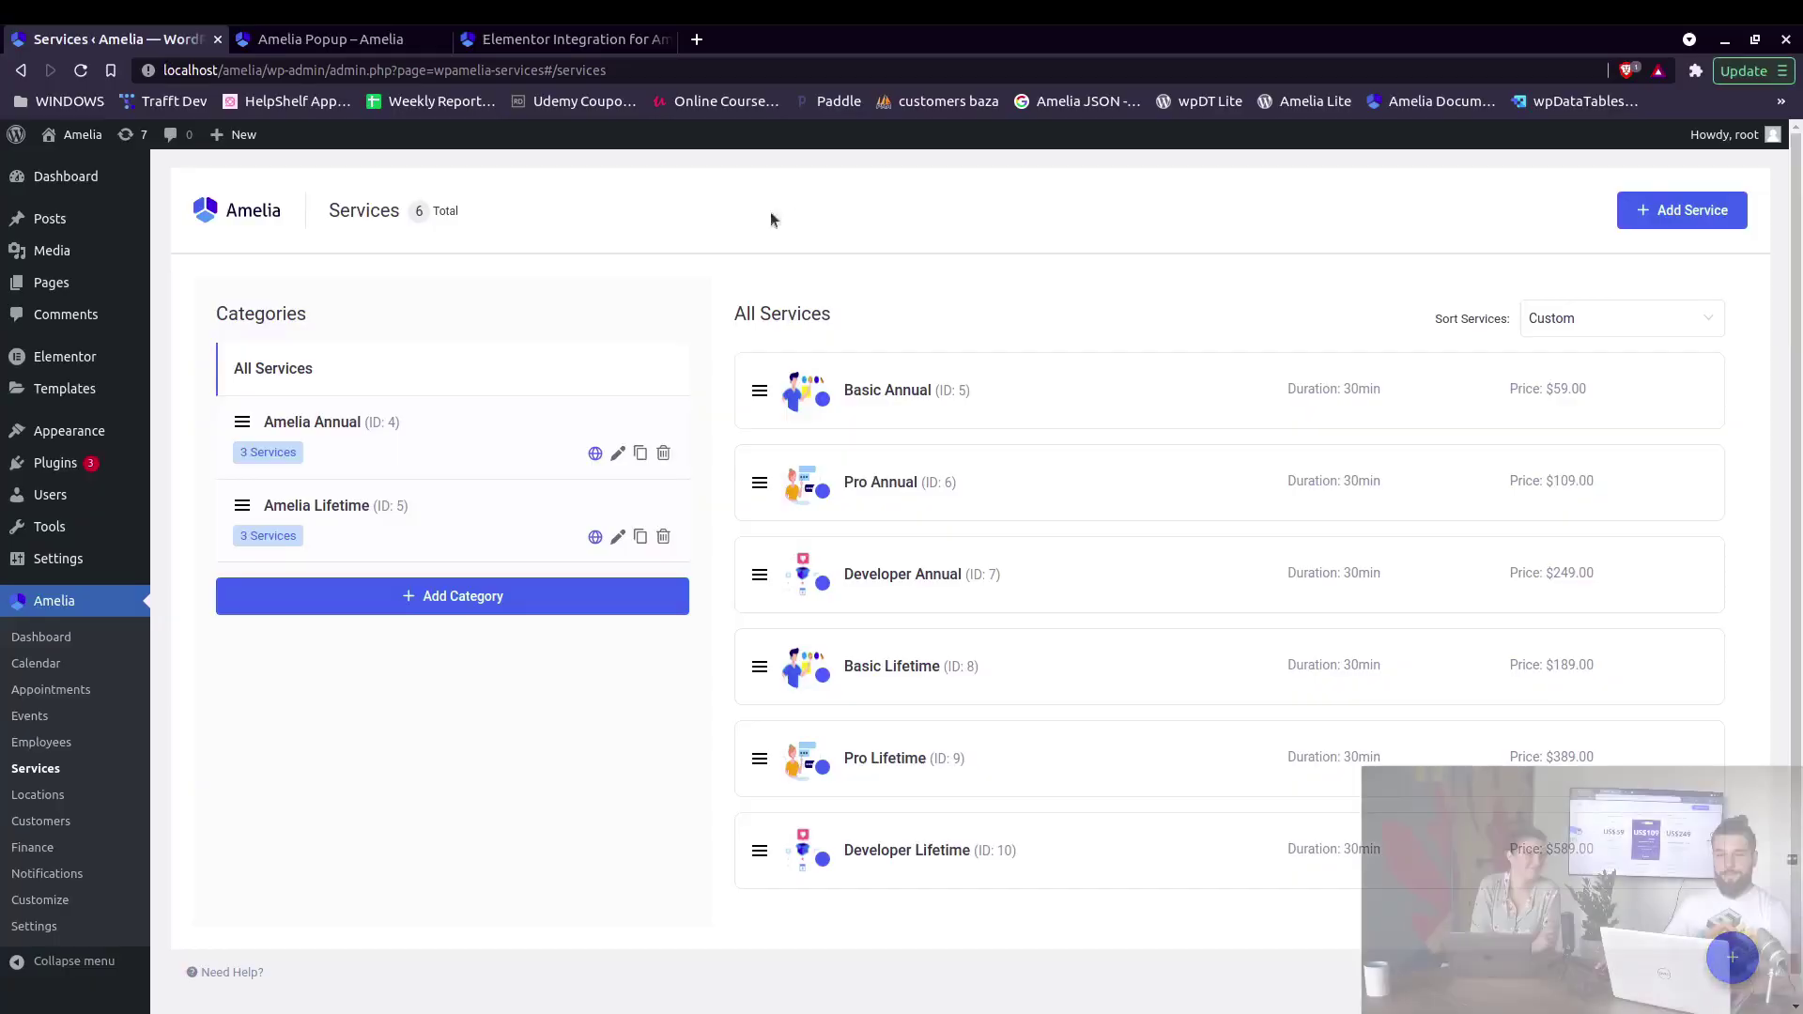
click(554, 39)
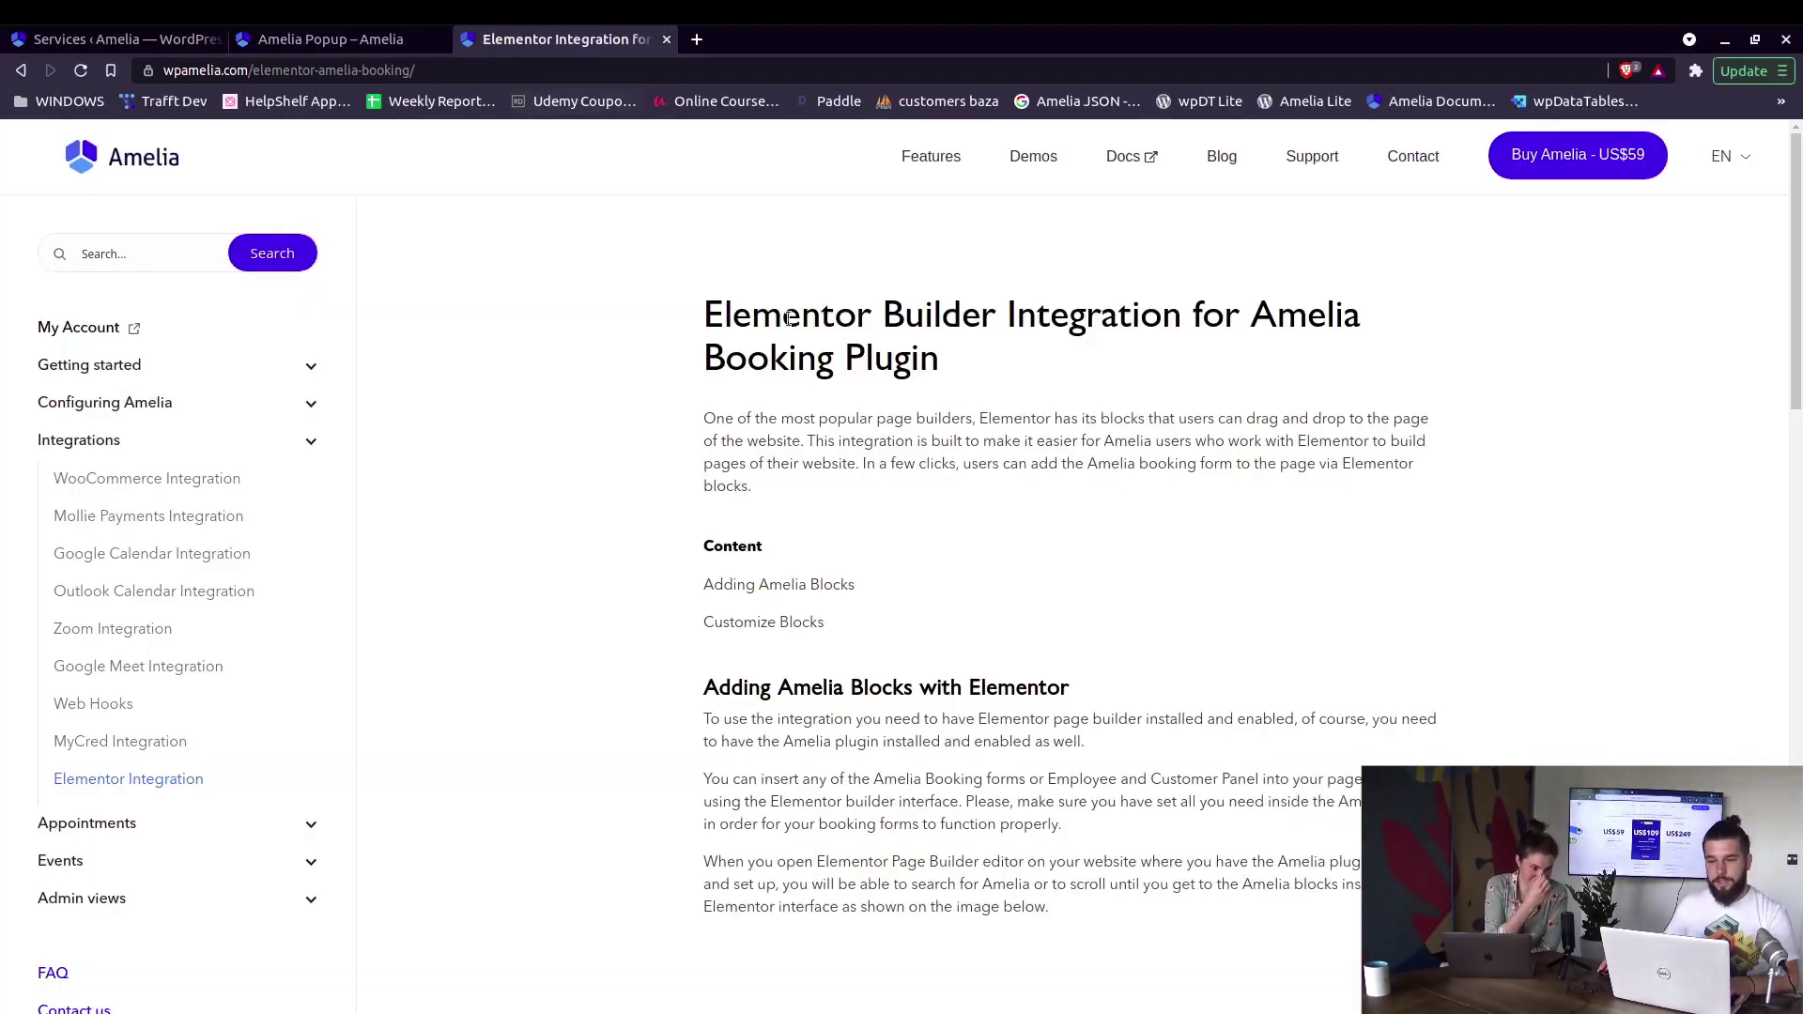
scroll(676, 291, down, 7)
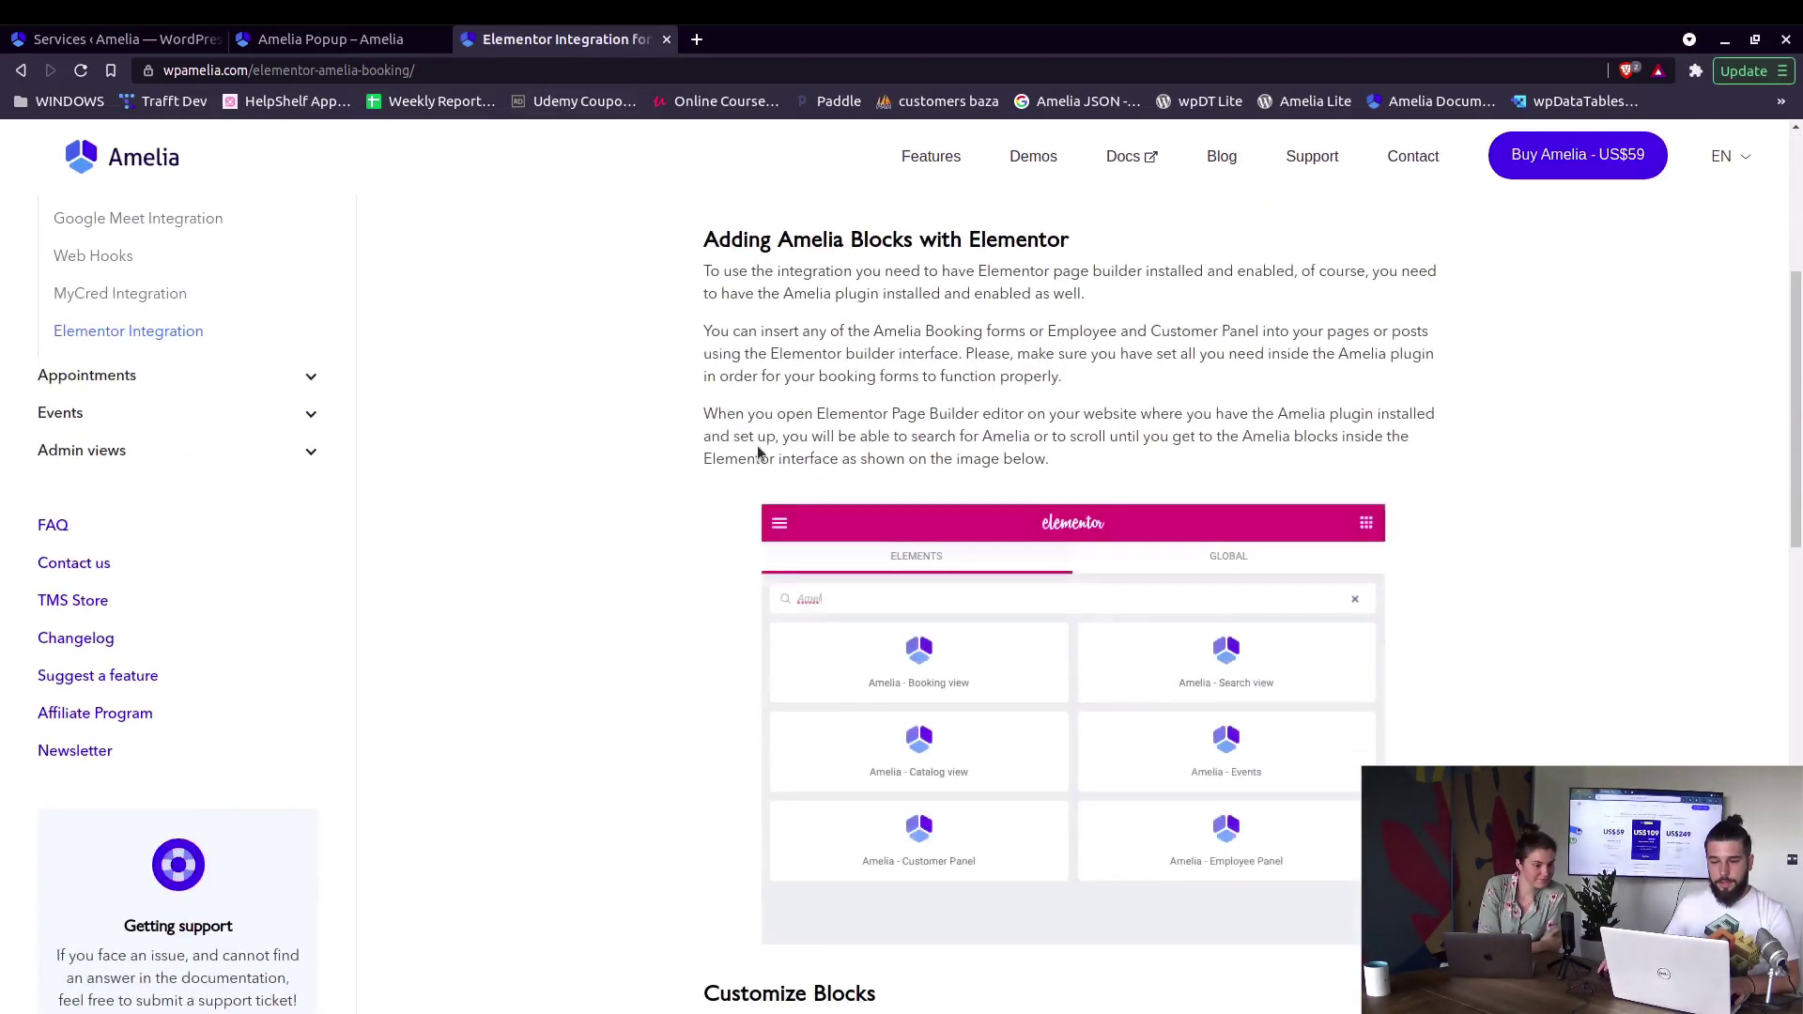
scroll(507, 432, down, 2)
scroll(588, 342, up, 6)
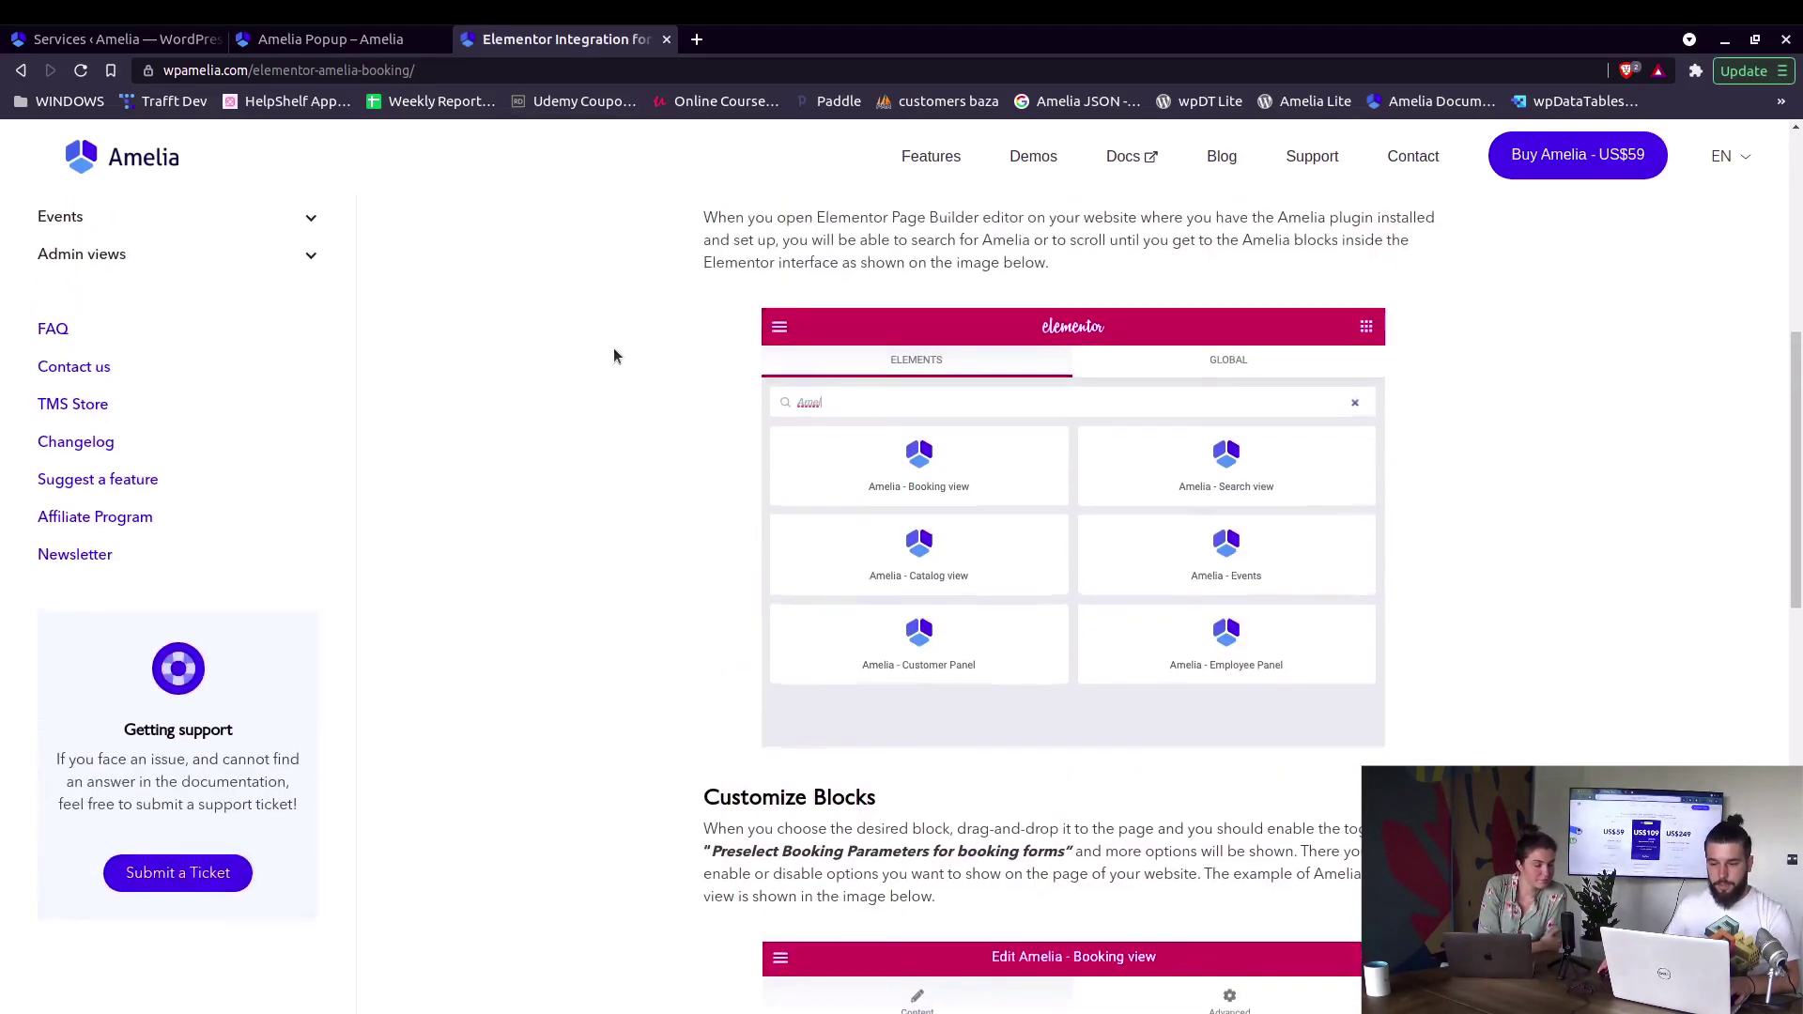
scroll(608, 330, up, 3)
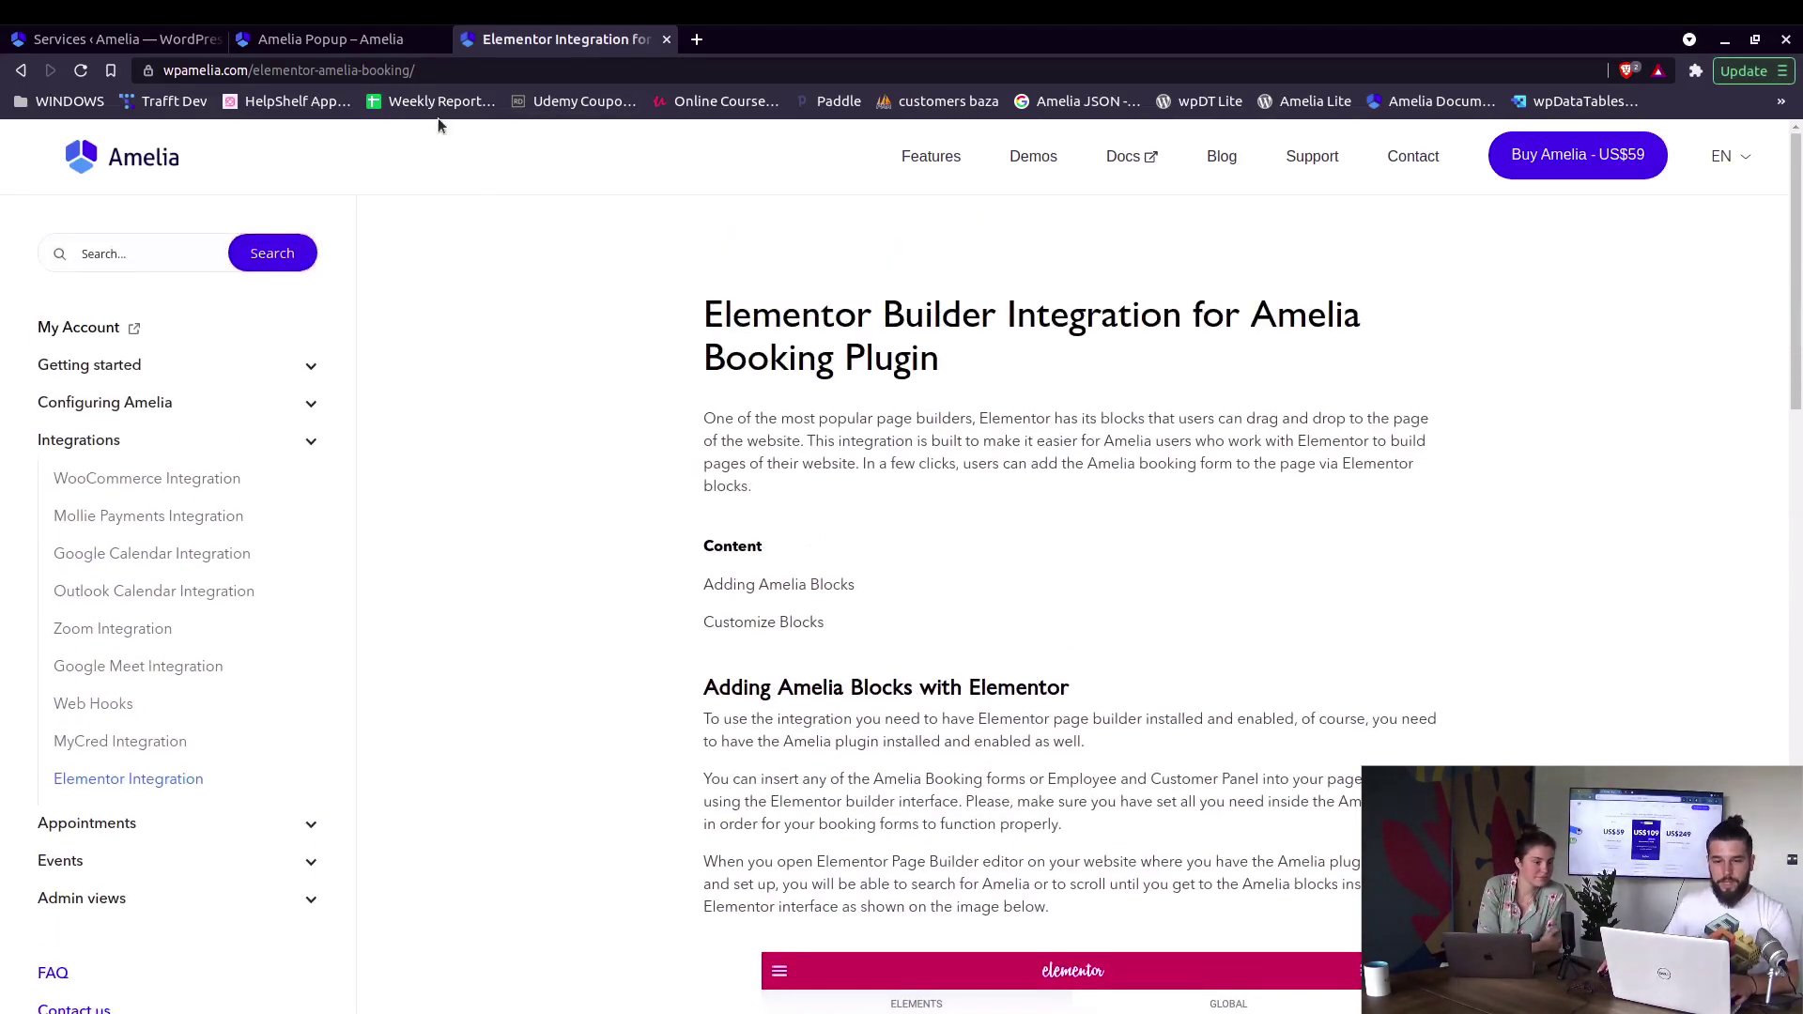
Check the Amelia landing page tab, then go to the empty Elementor Popups templates list
click(137, 32)
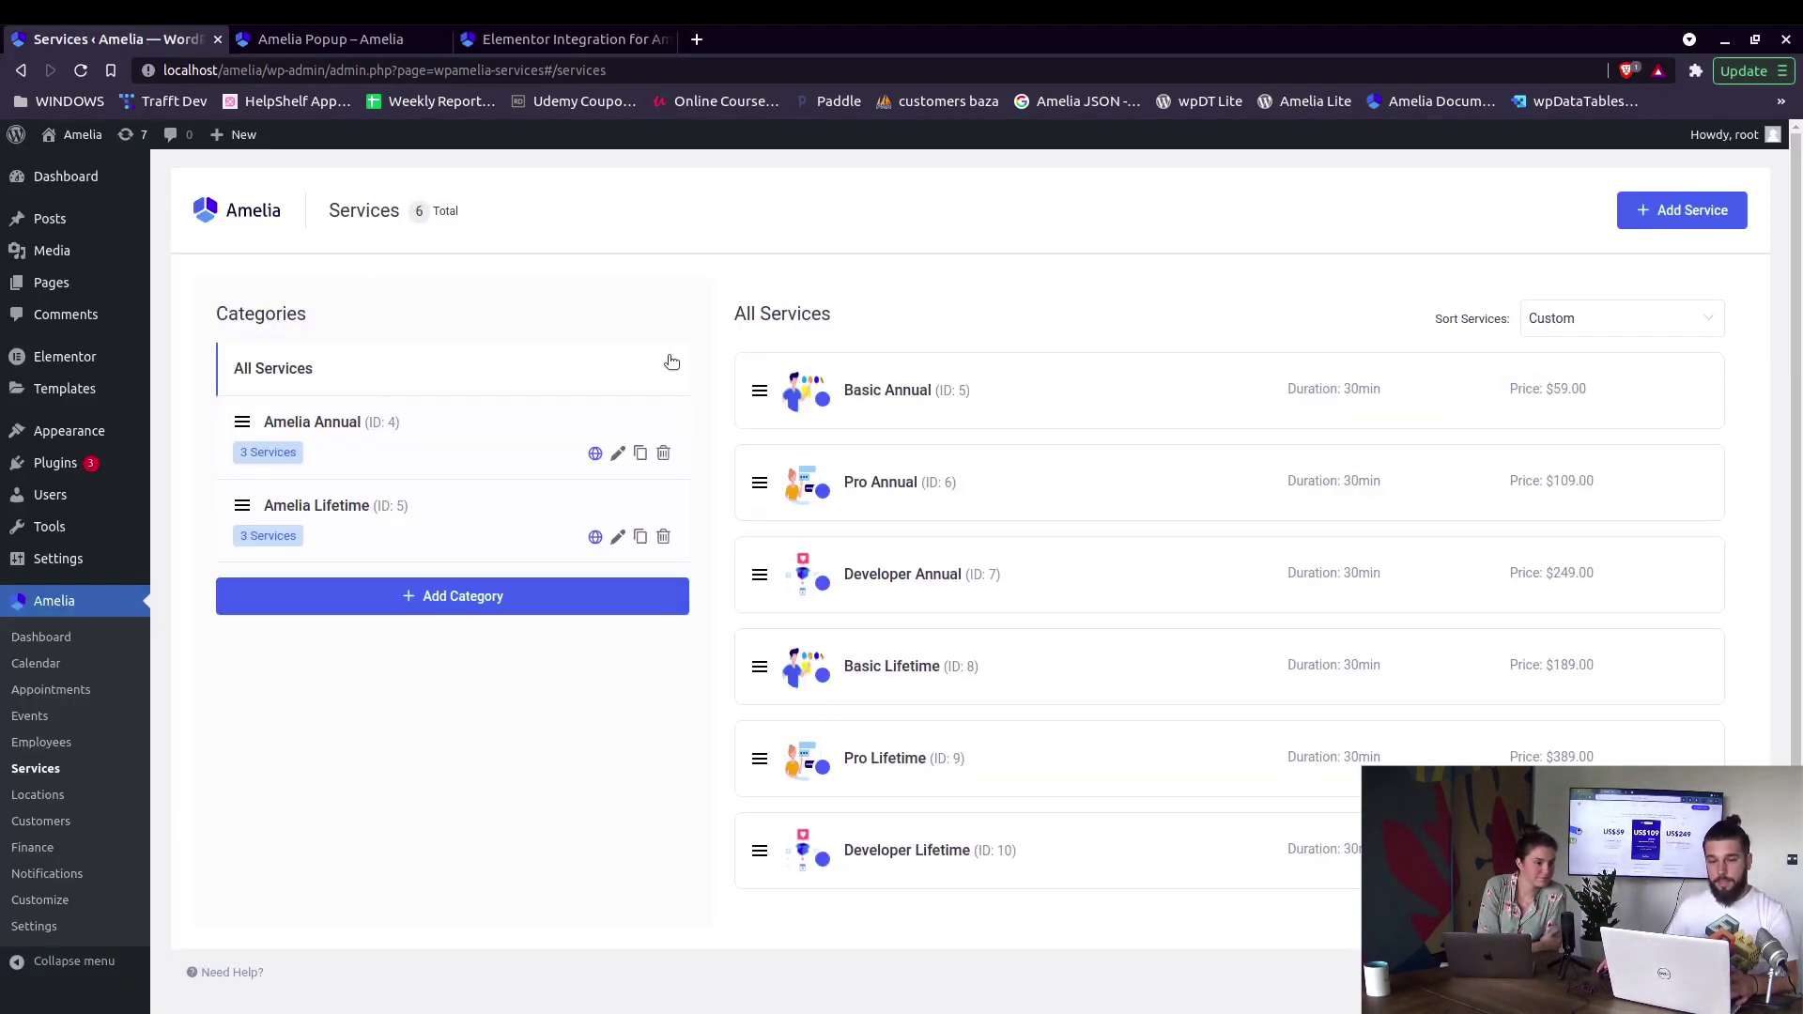
mouse_move(85, 370)
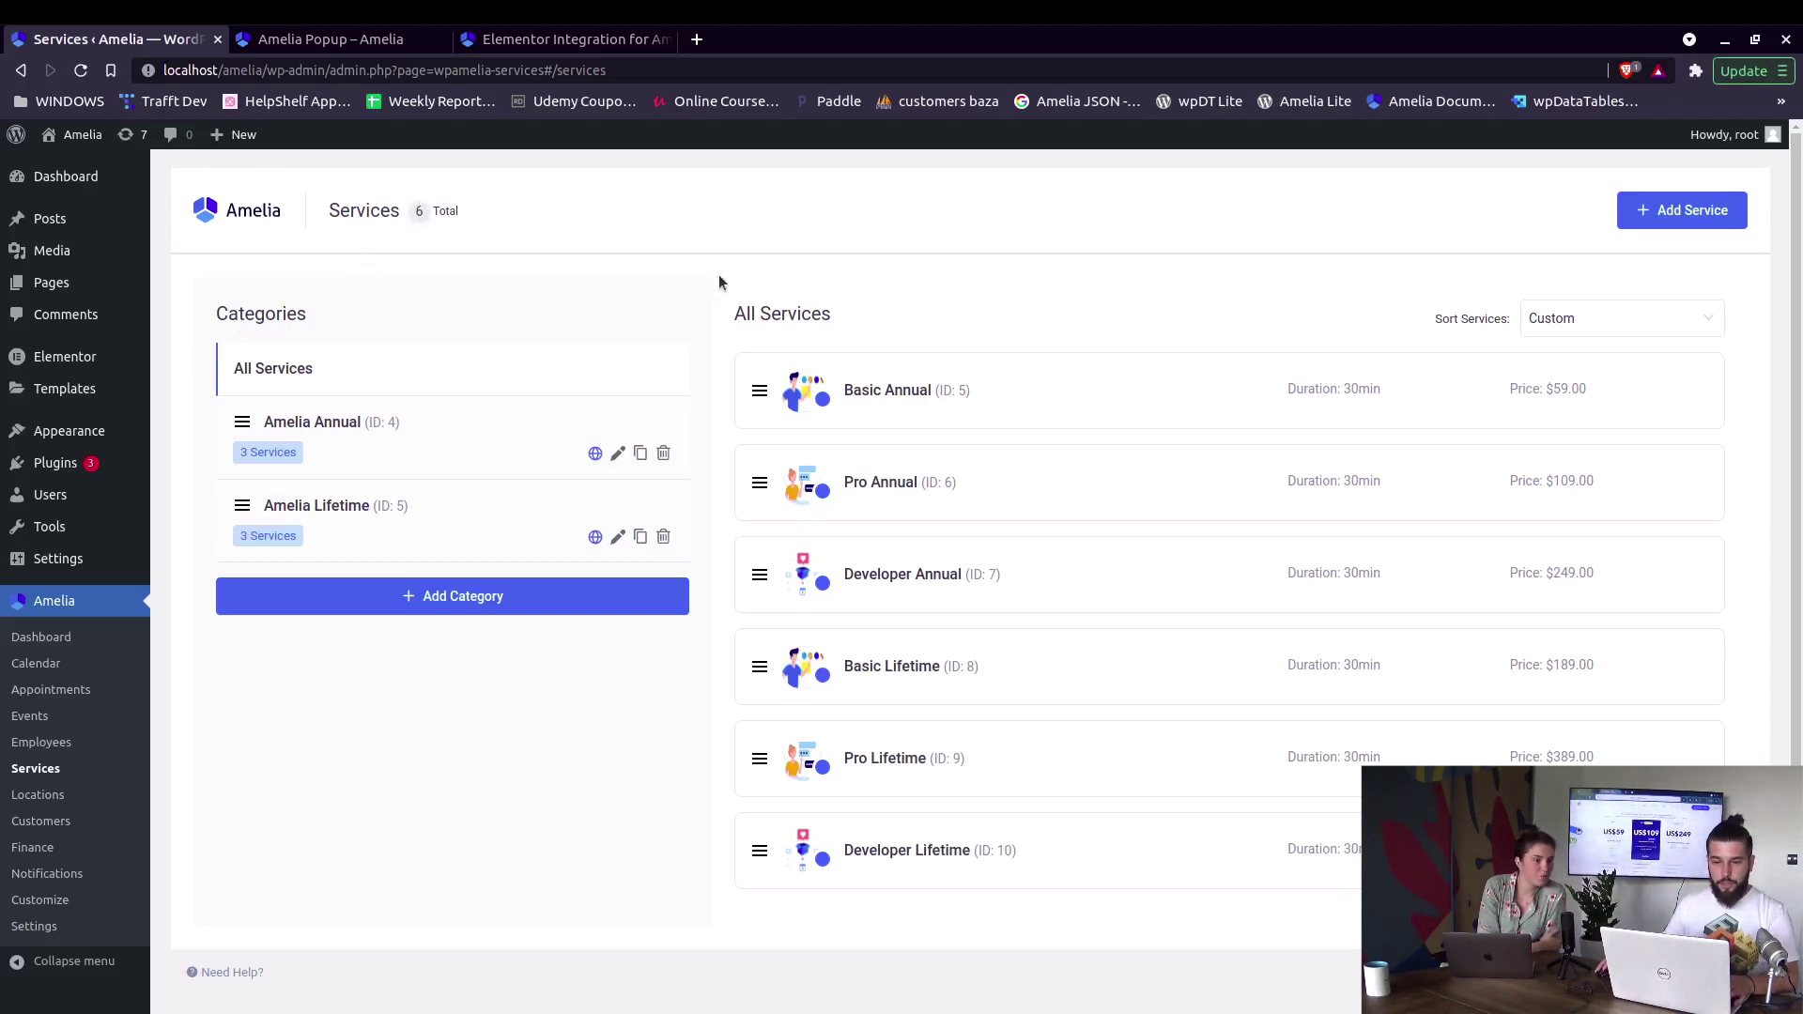
click(297, 42)
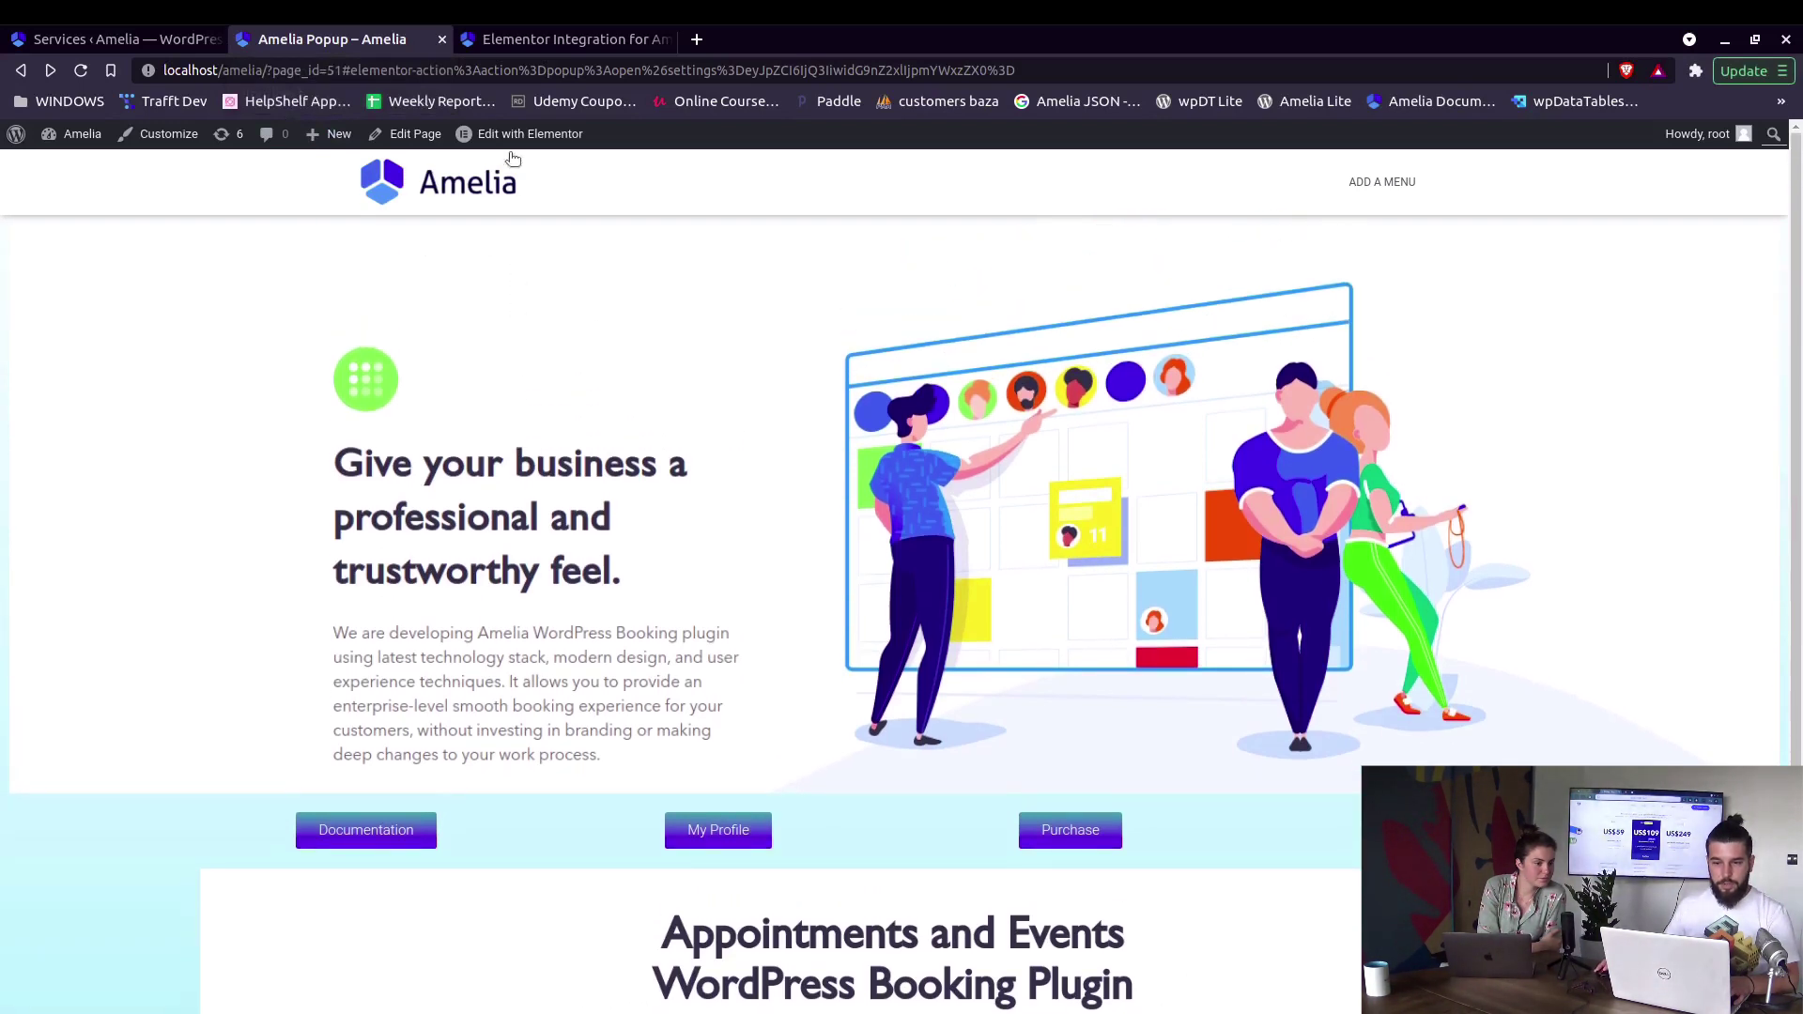
click(143, 42)
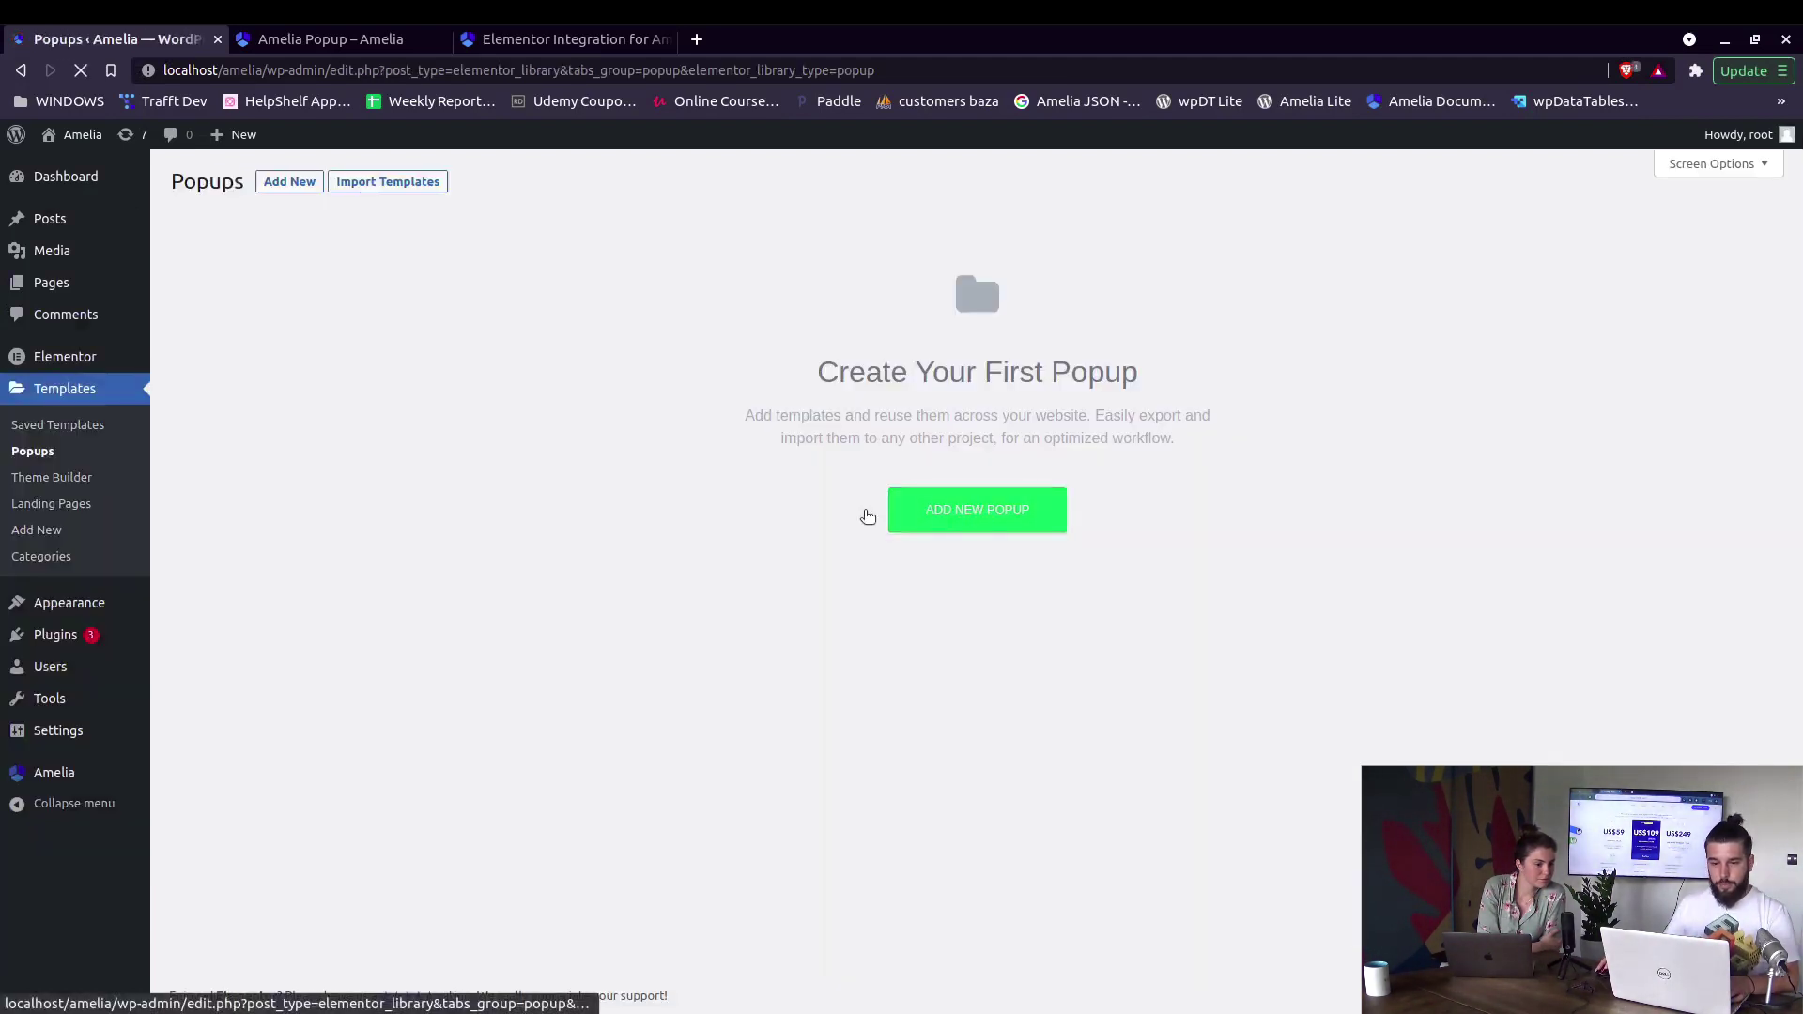
Create a new popup template named 'Amelia popup' and open it blank in the editor
click(900, 515)
click(1027, 649)
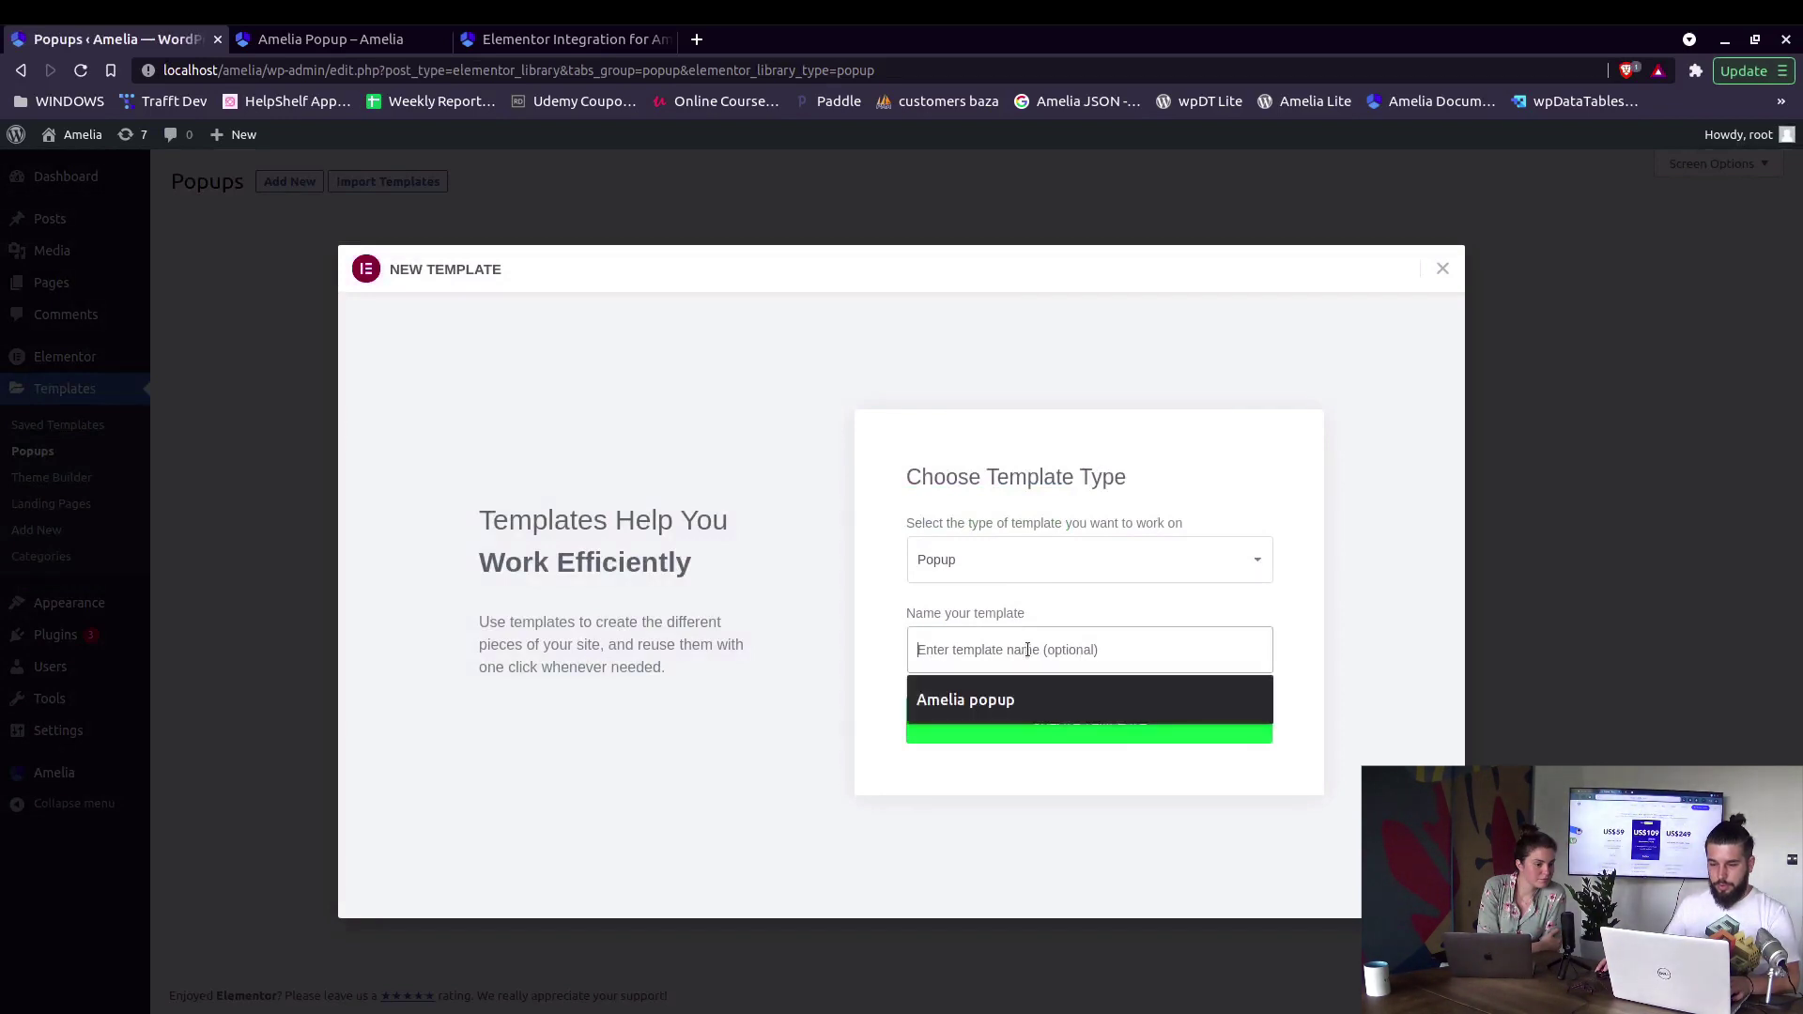
text(Amelia)
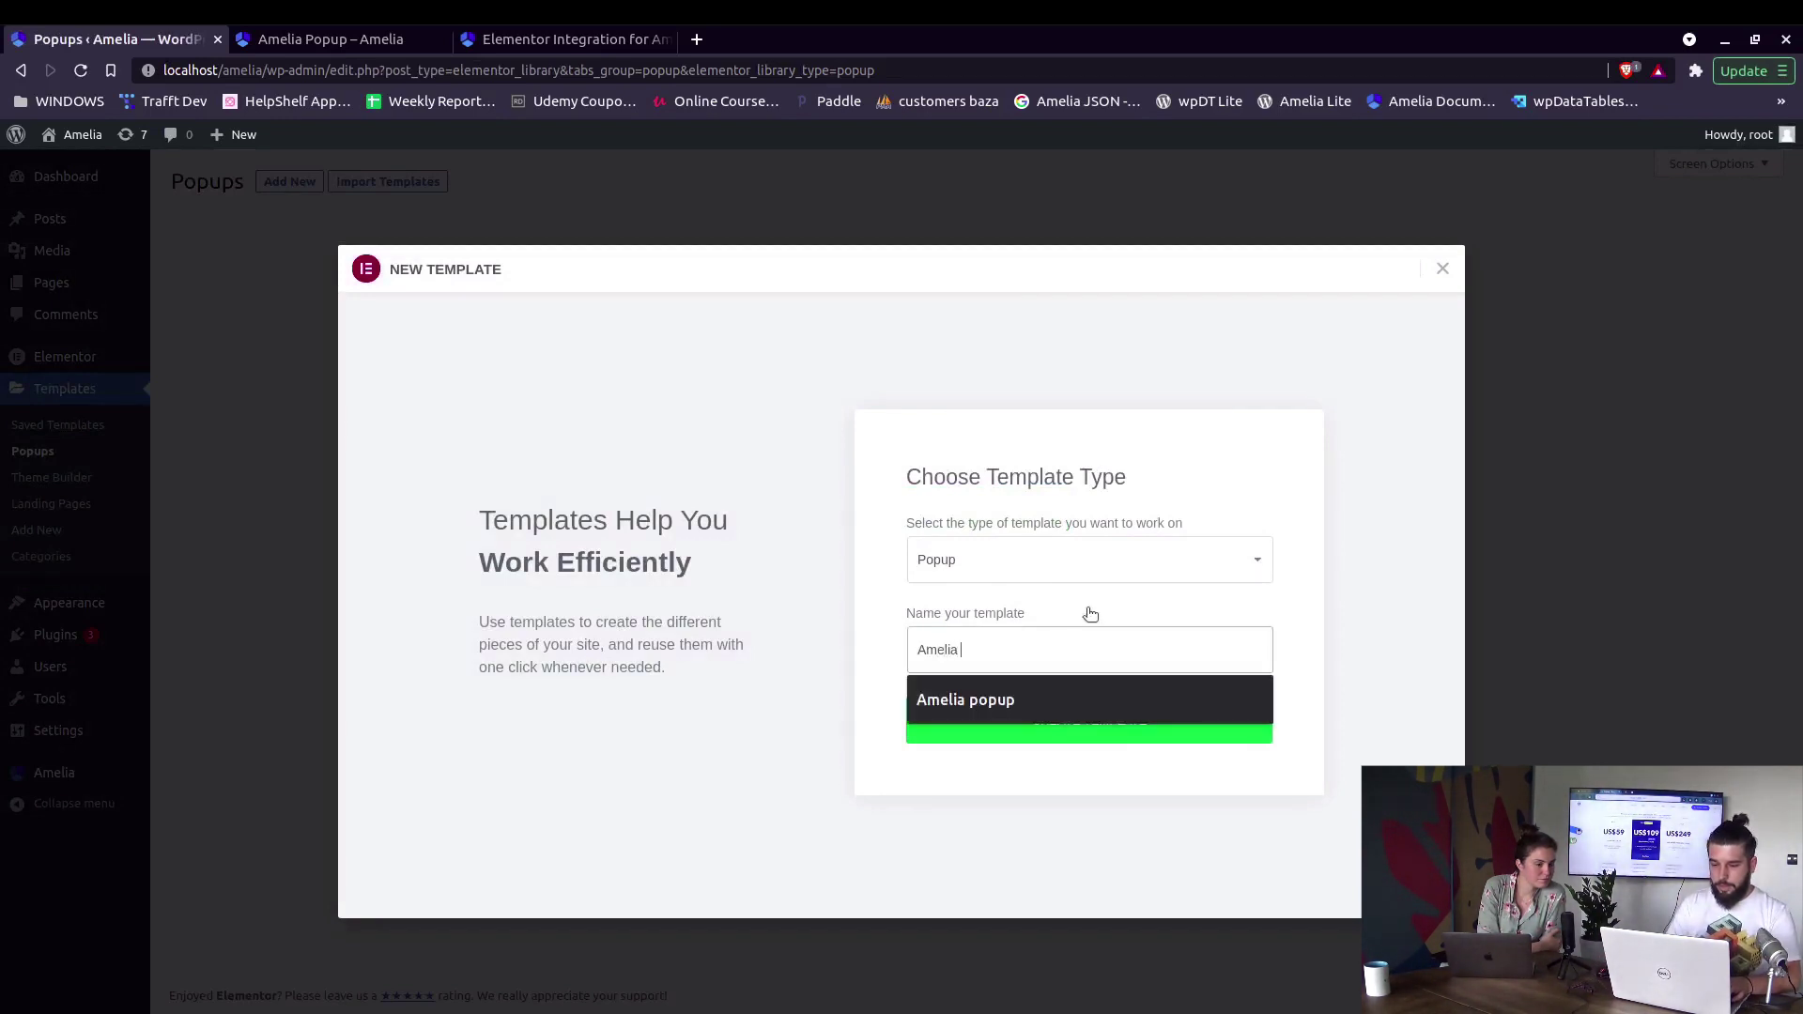
text( popup)
click(1126, 738)
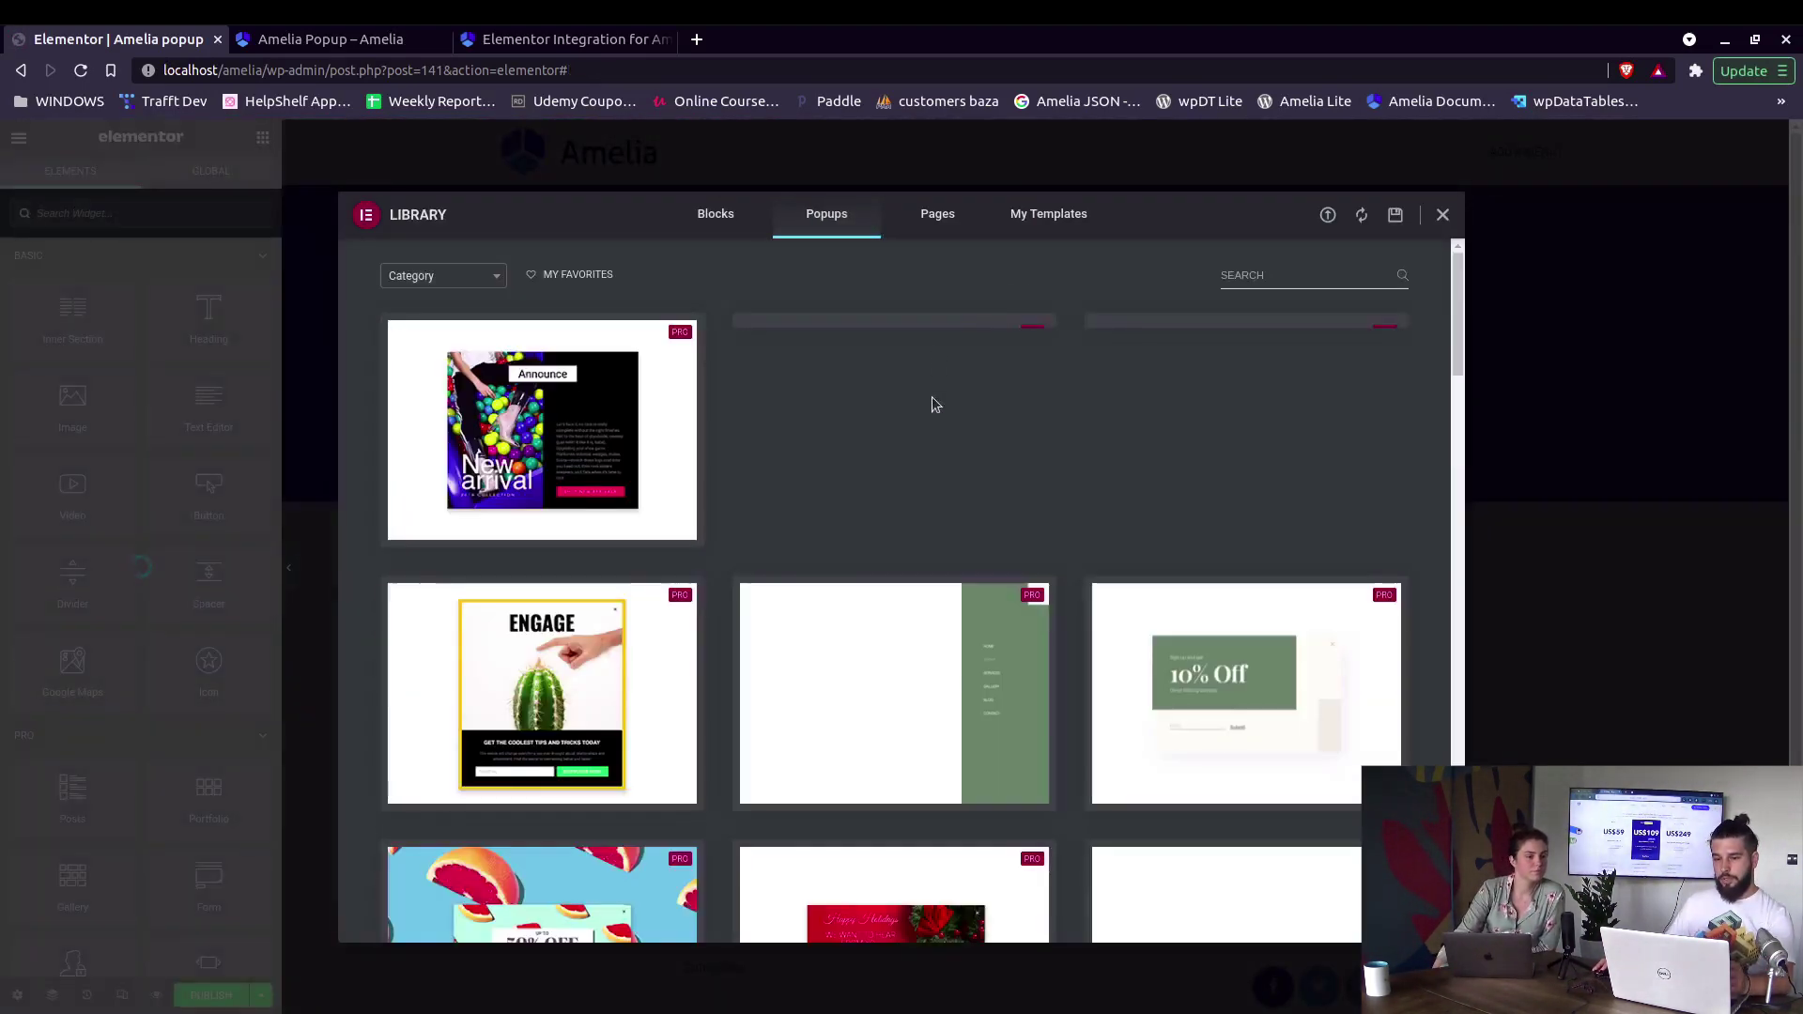
scroll(1251, 326, down, 2)
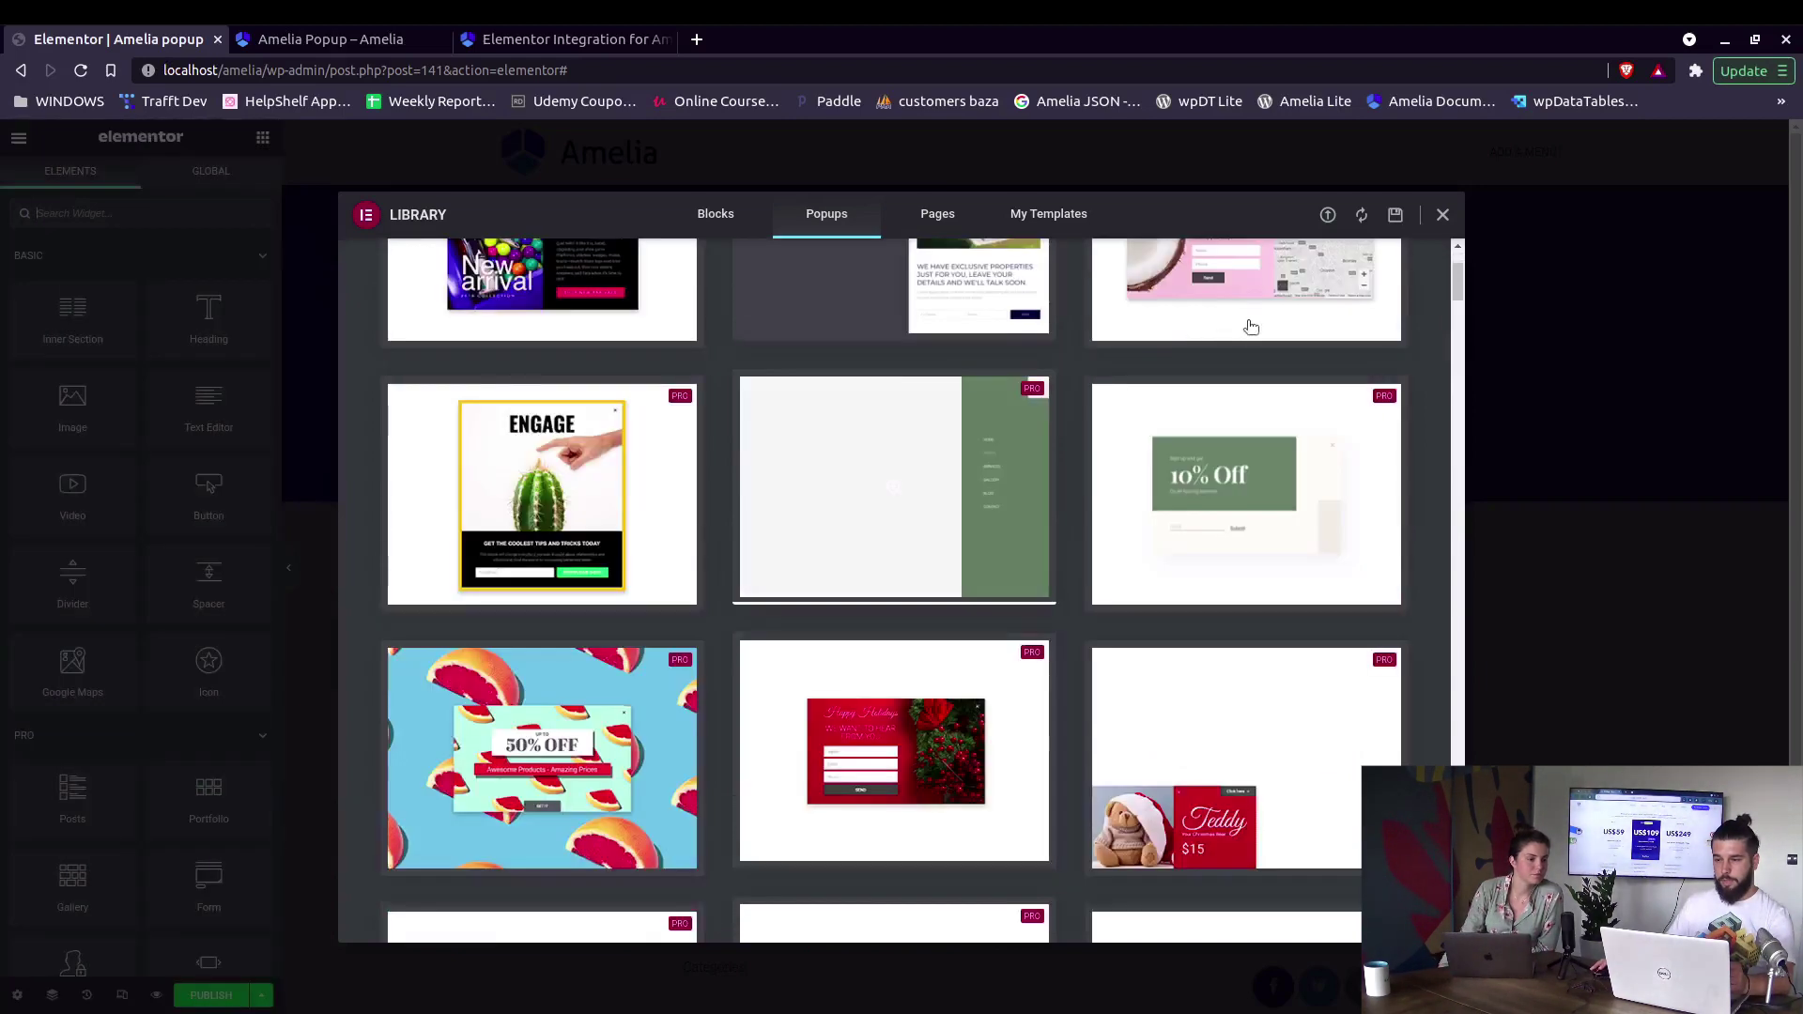
Drop a Shortcode widget into the blank popup containing [ameliabooking trigger=amelia-custom-id]
click(1442, 214)
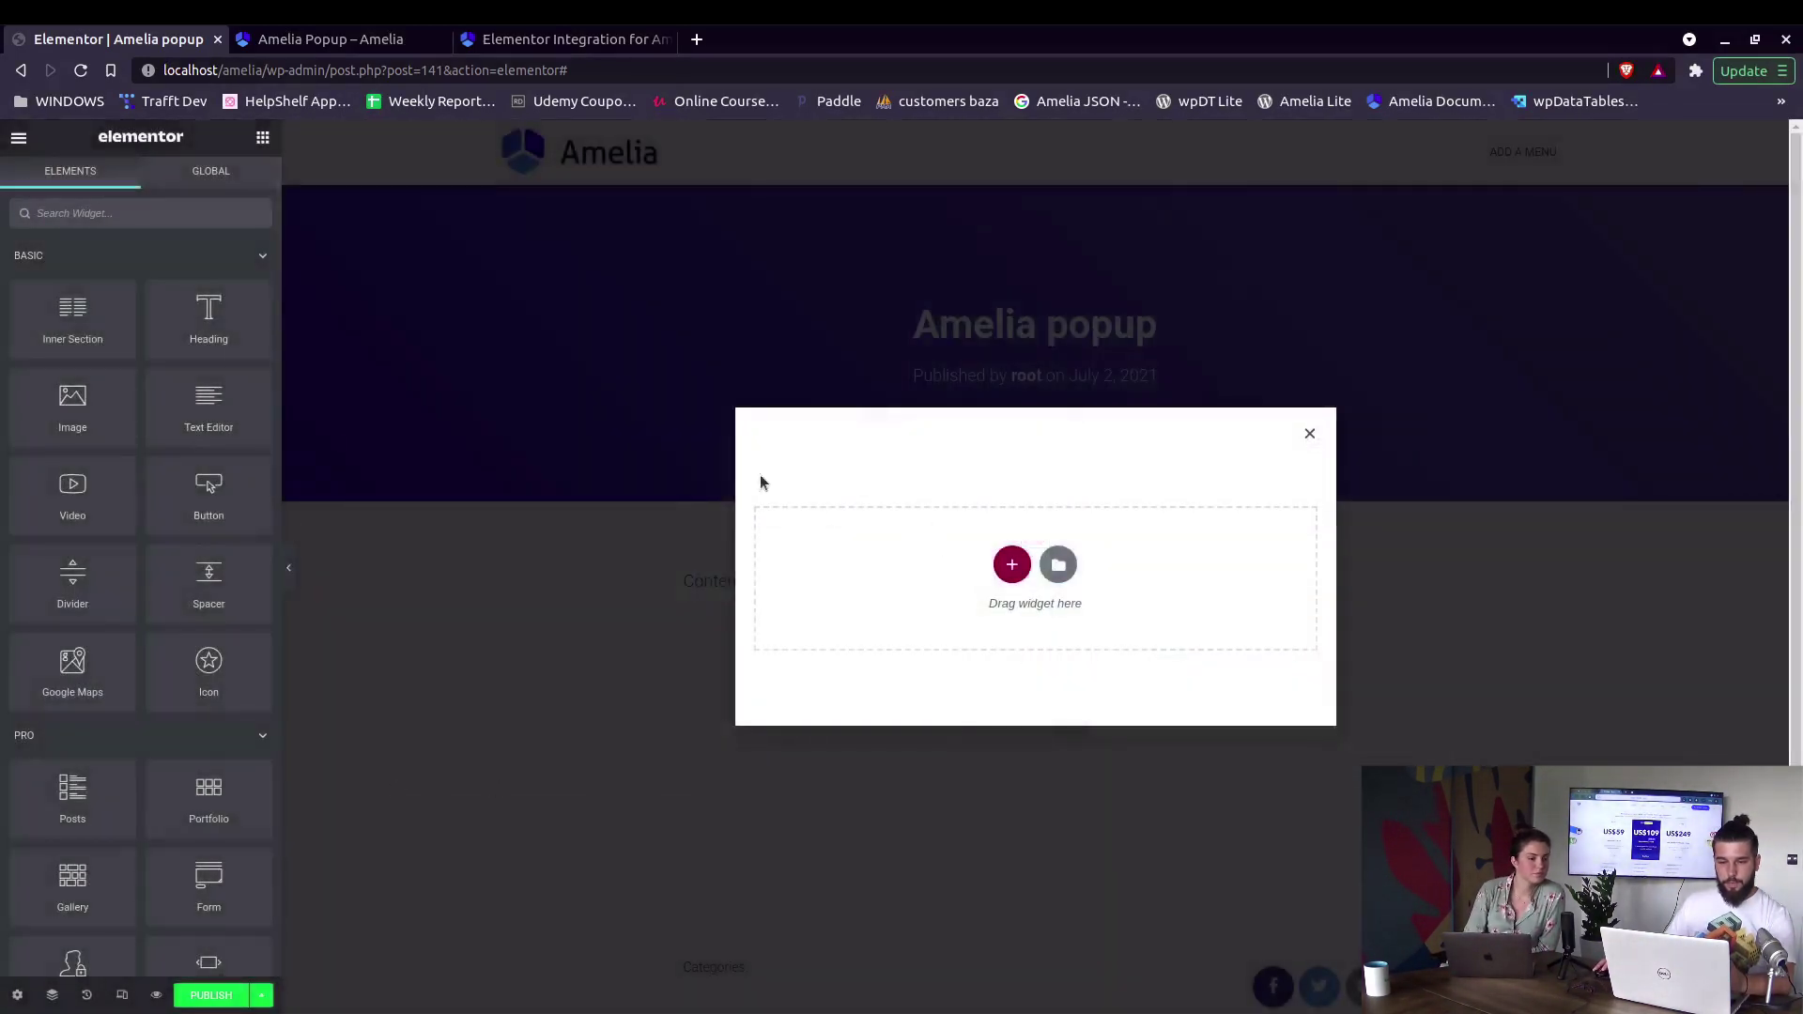
click(141, 217)
text(shor)
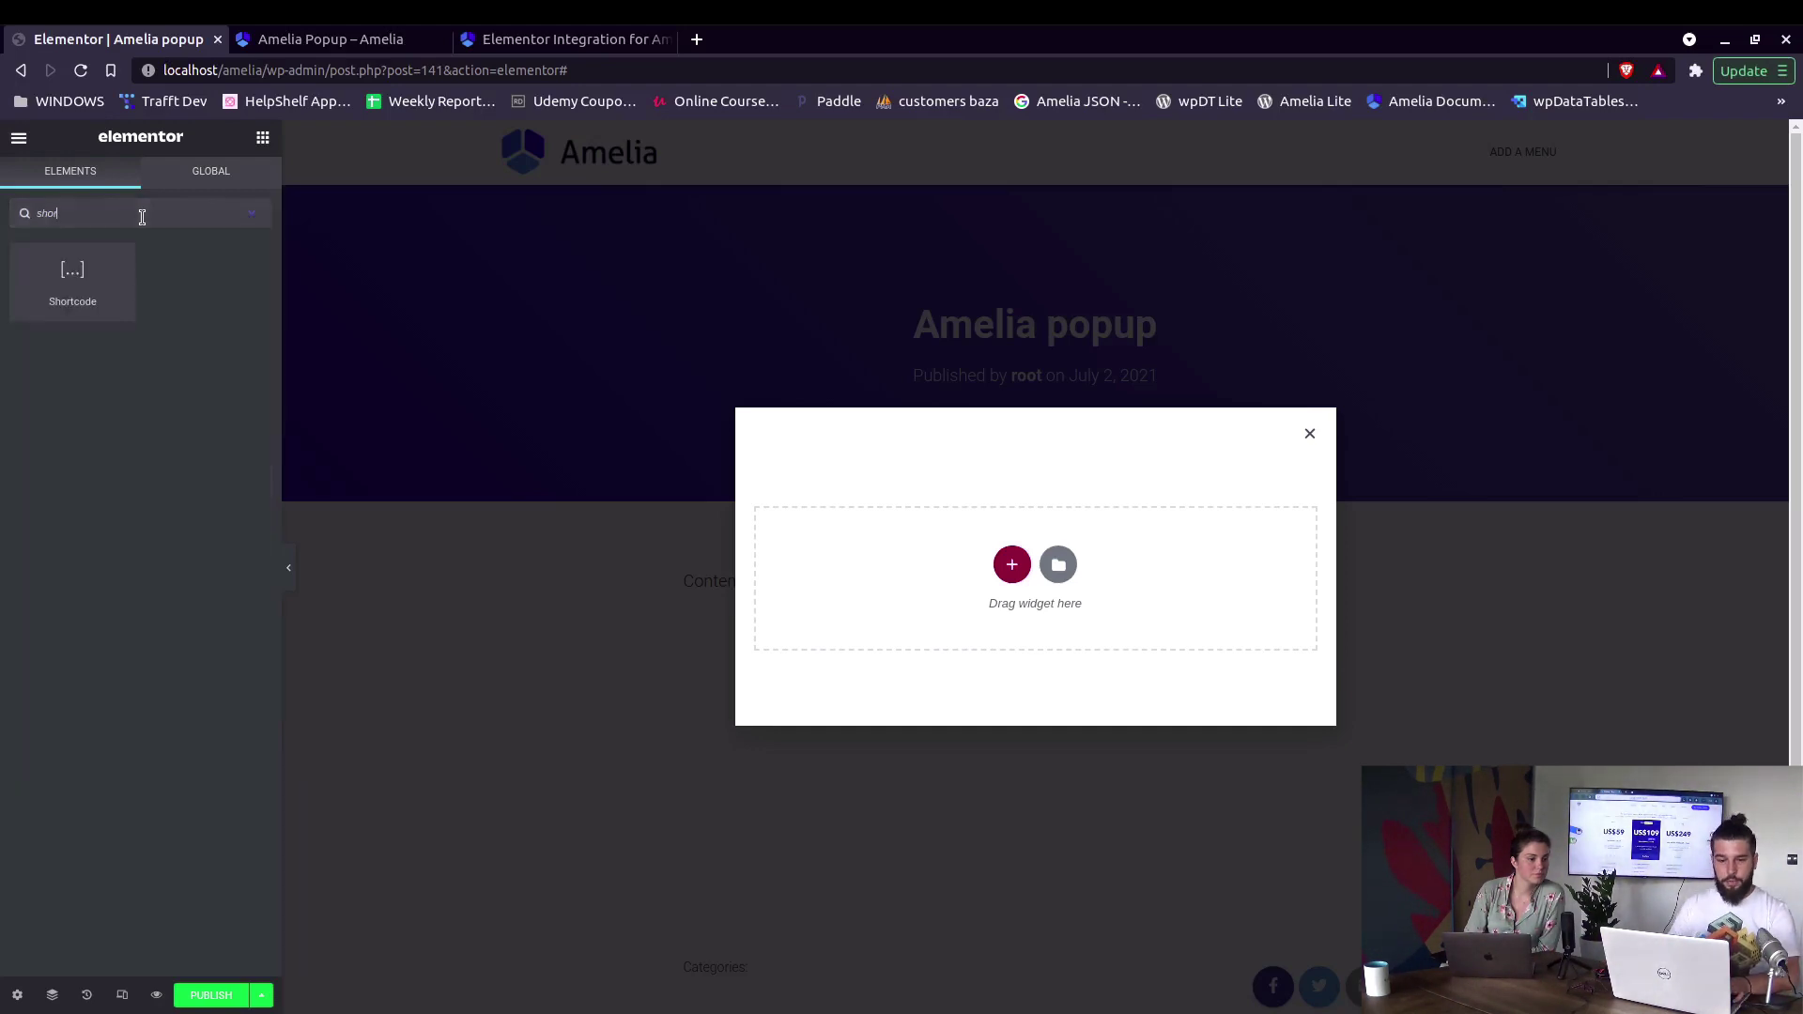
drag(71, 275, 1010, 571)
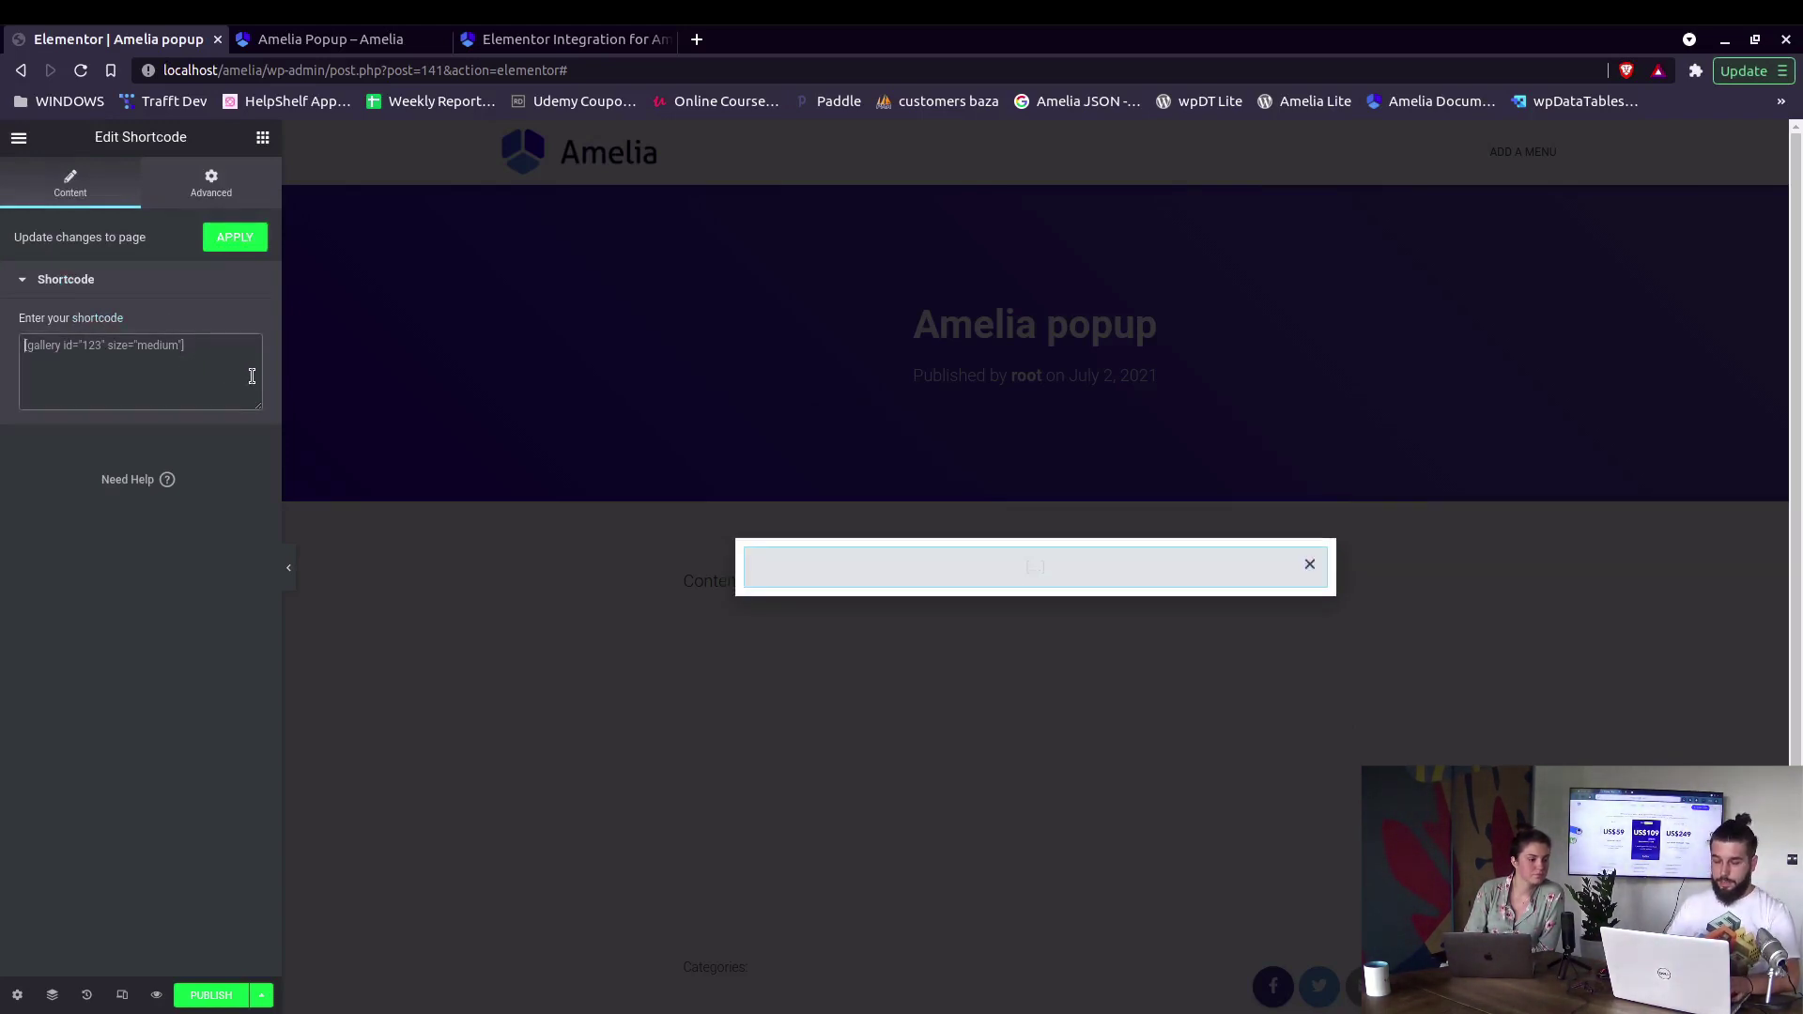
text([)
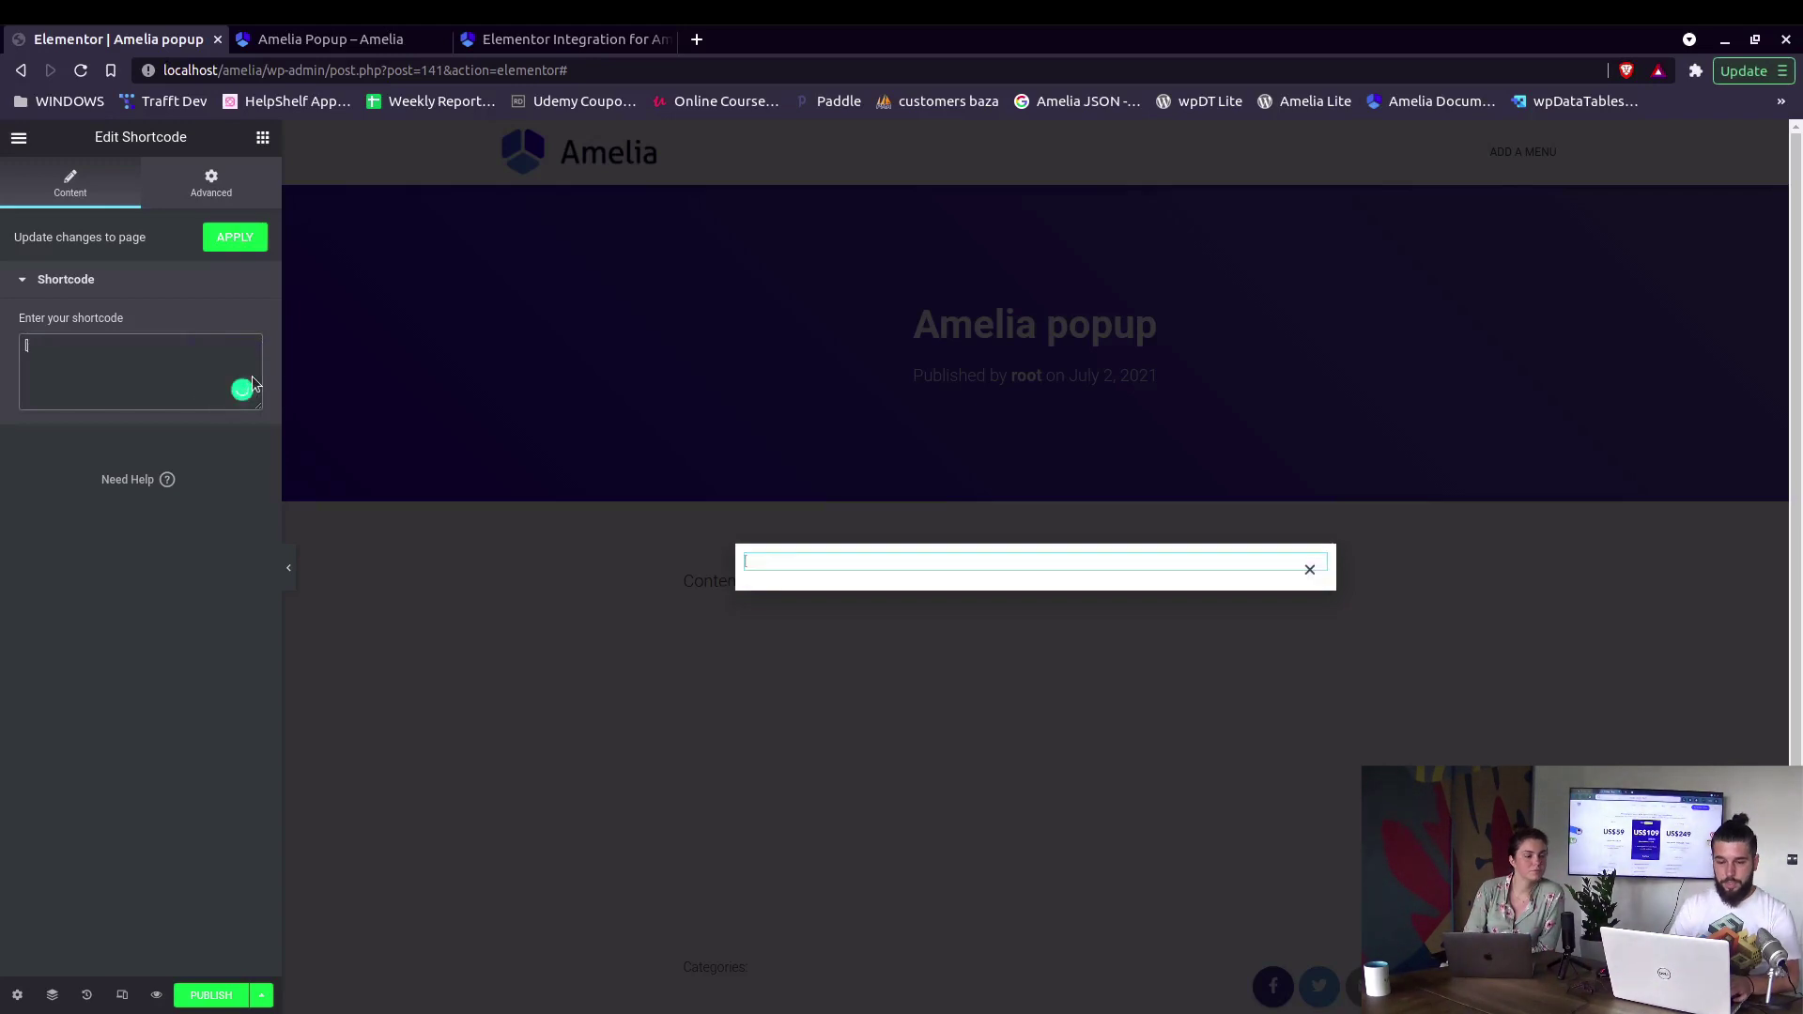
text(ame)
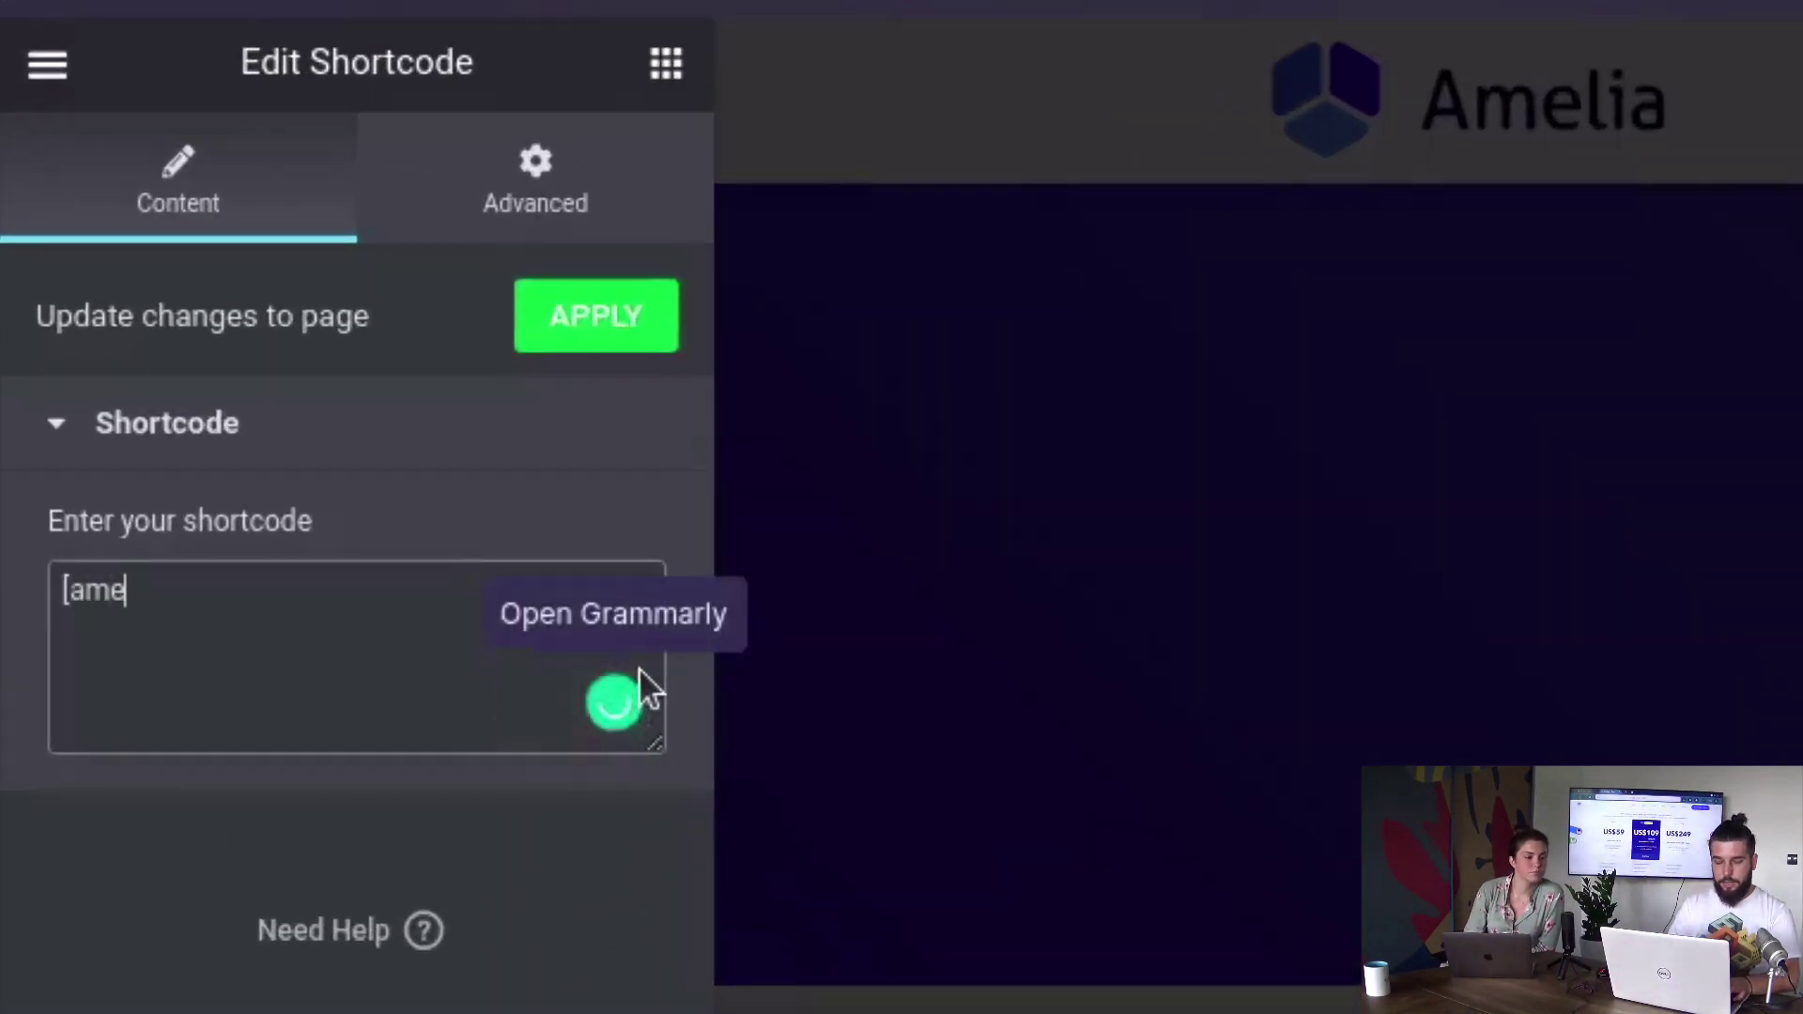
text(liabooking )
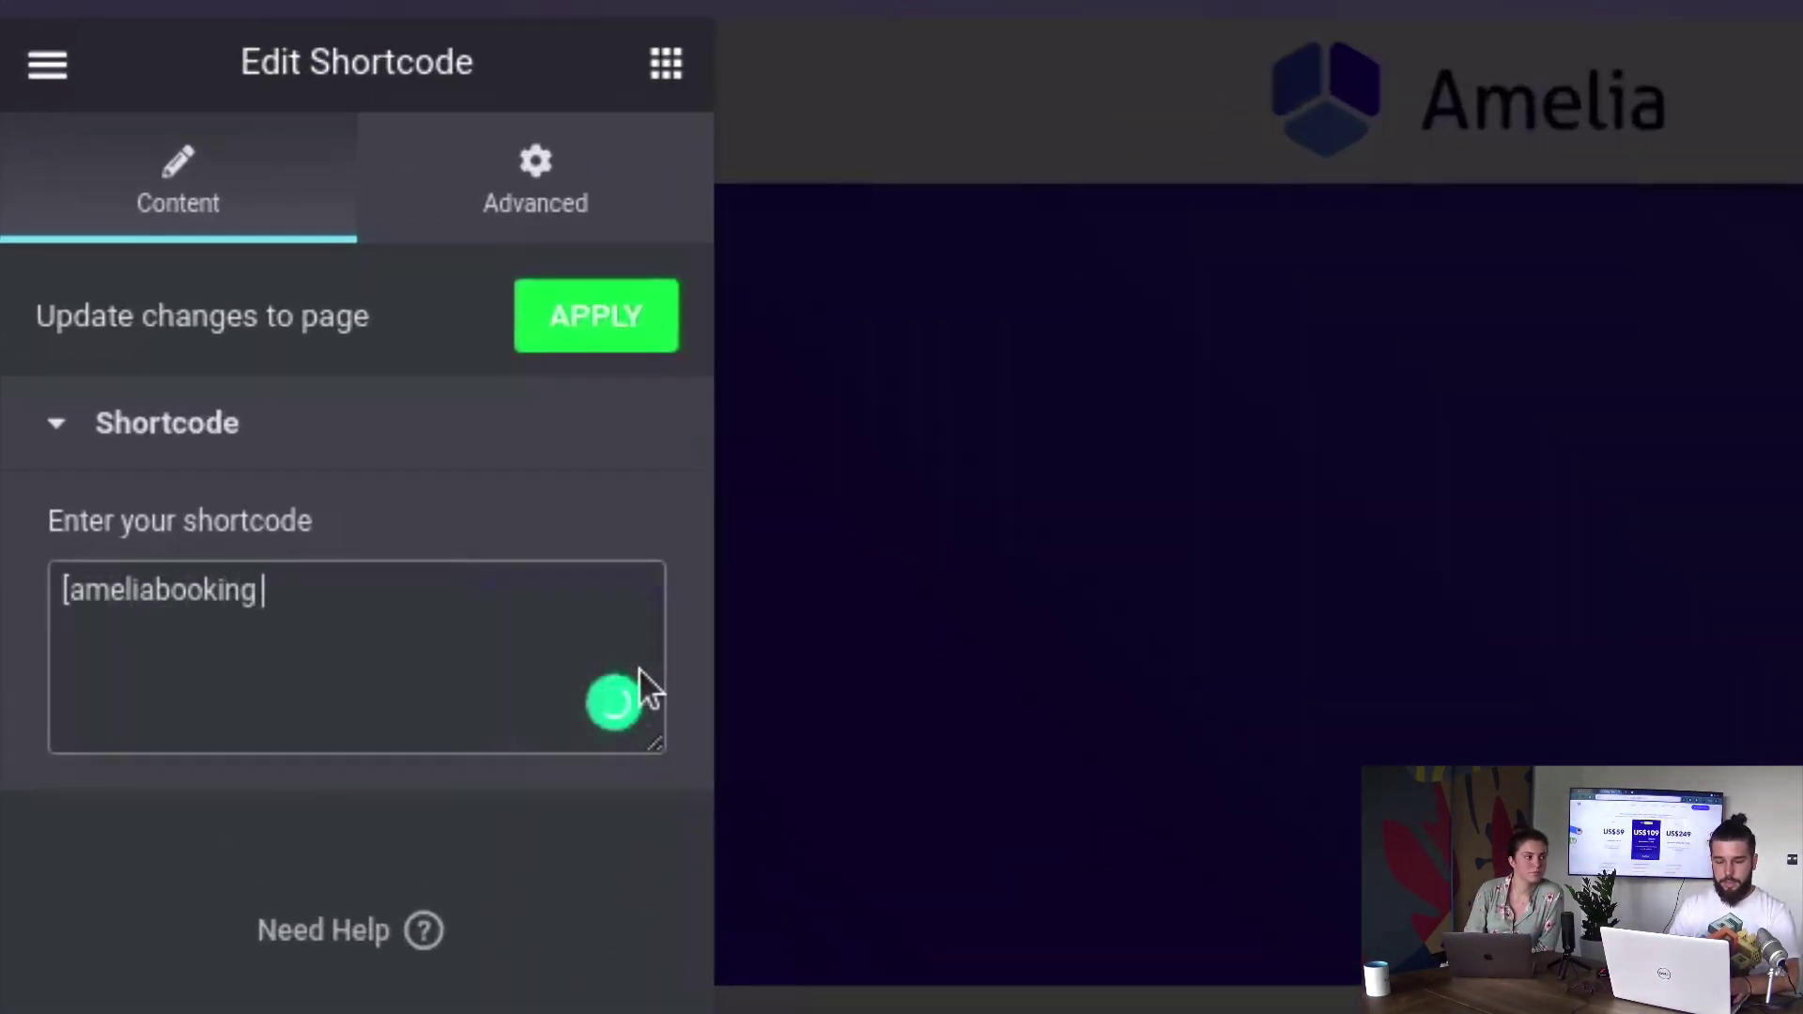
text(trigger)
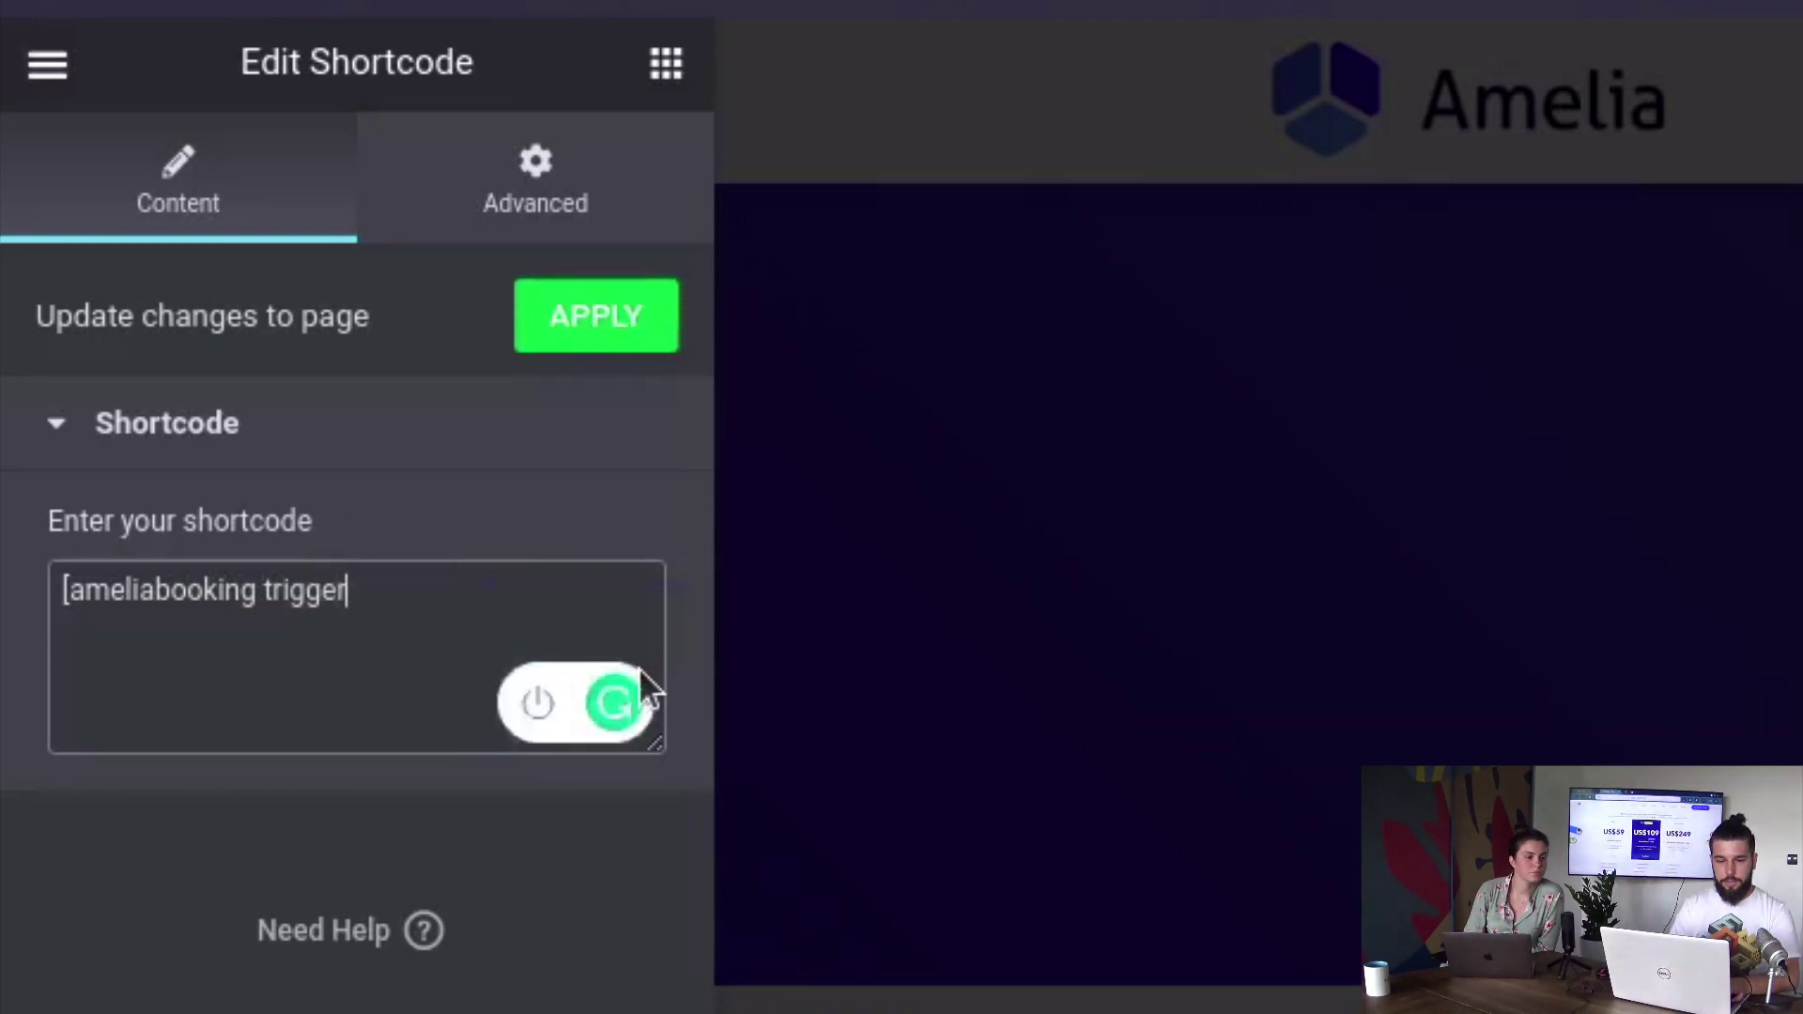
text(=amel)
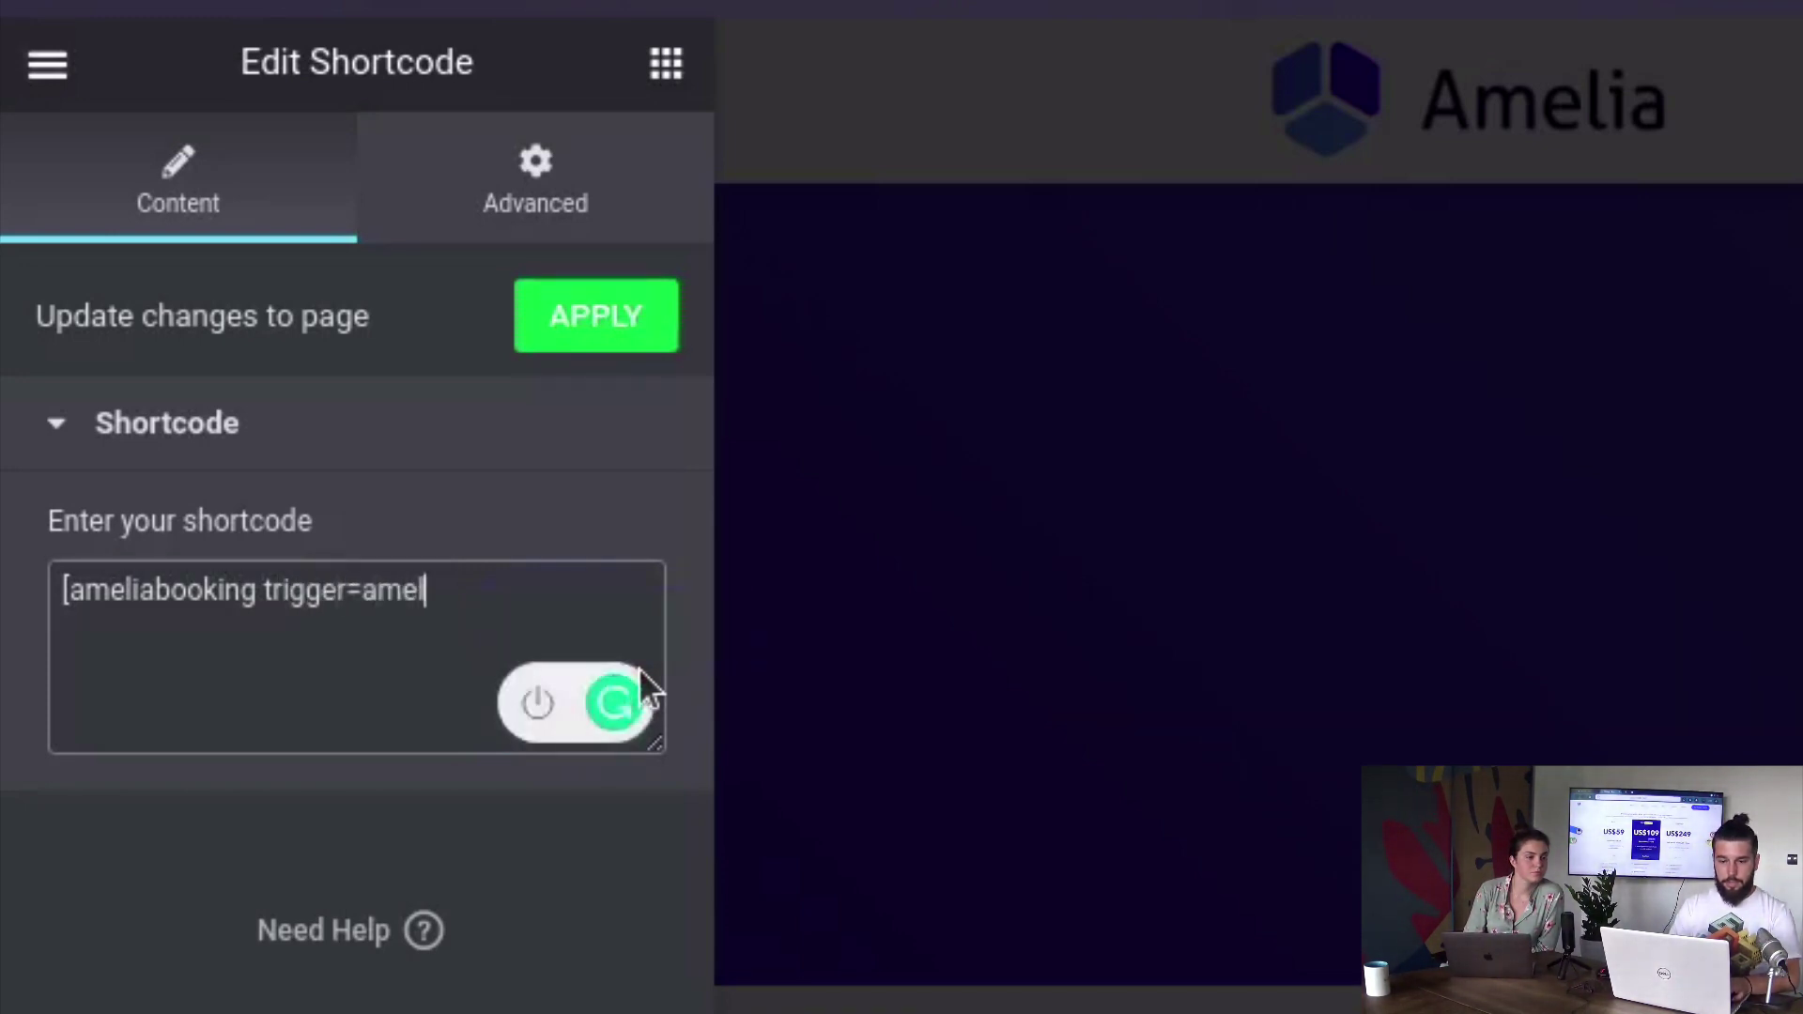
text(ia-cu)
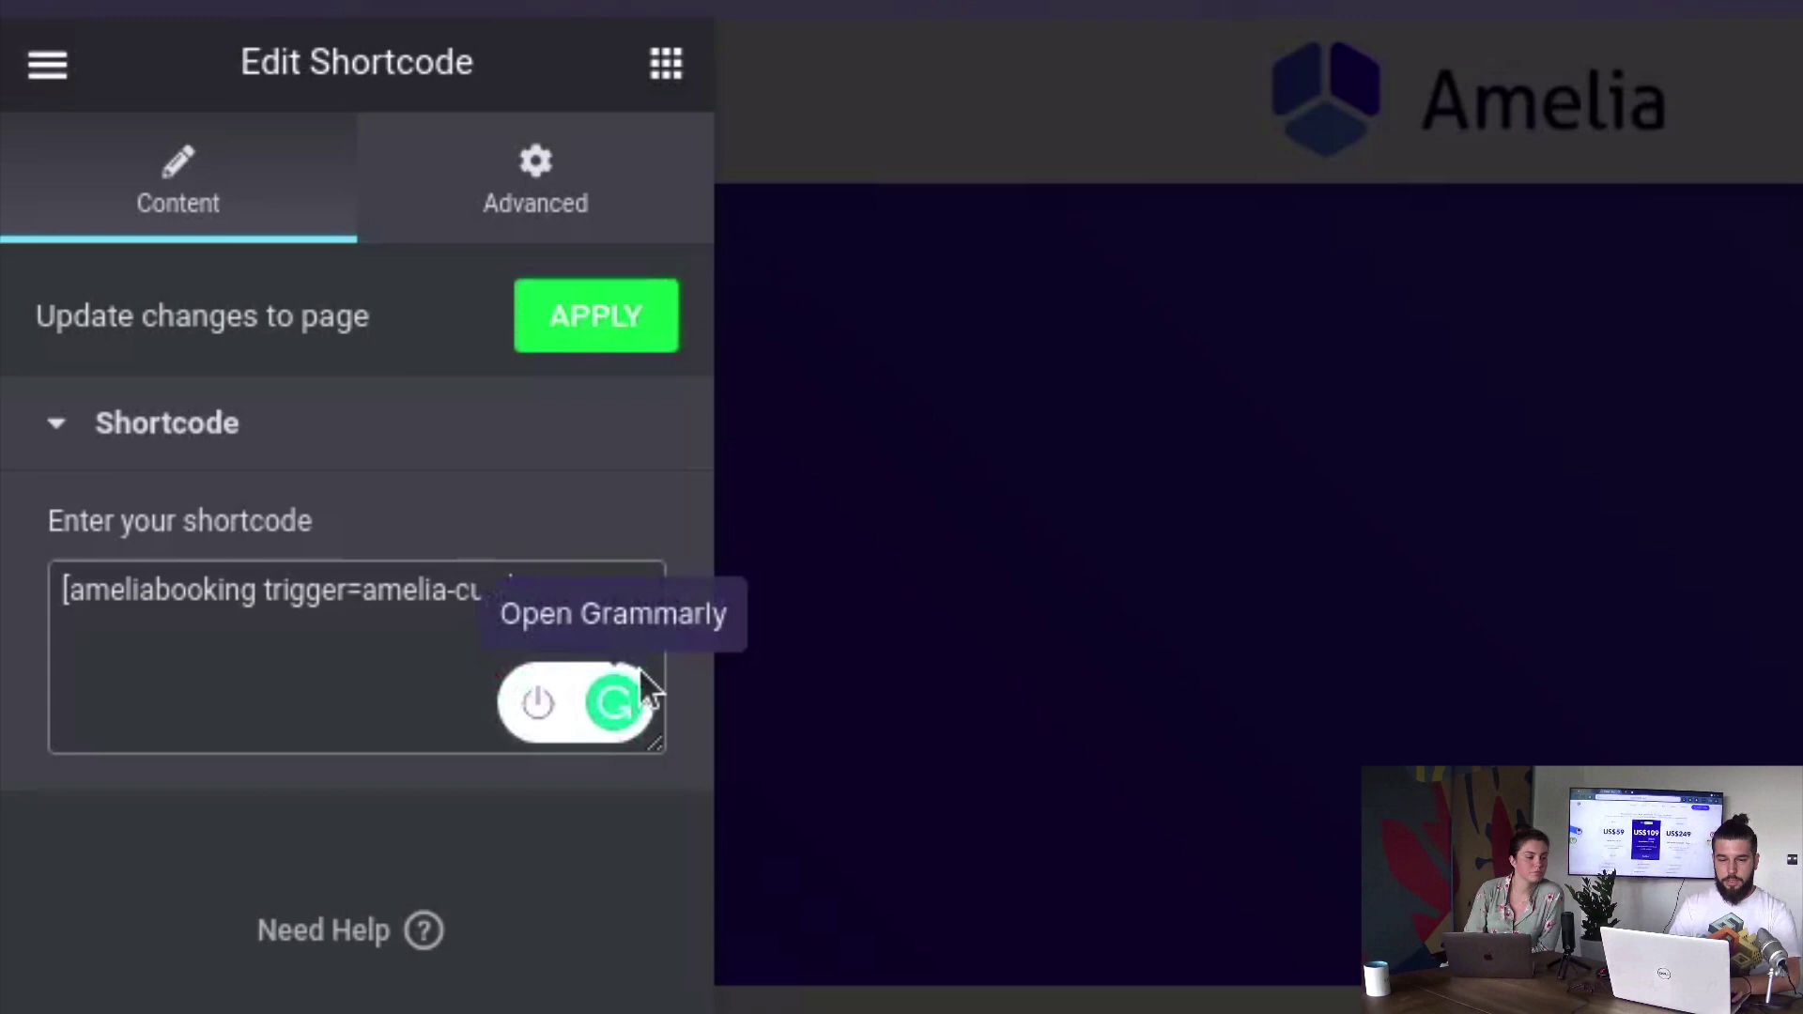
text(stom-id])
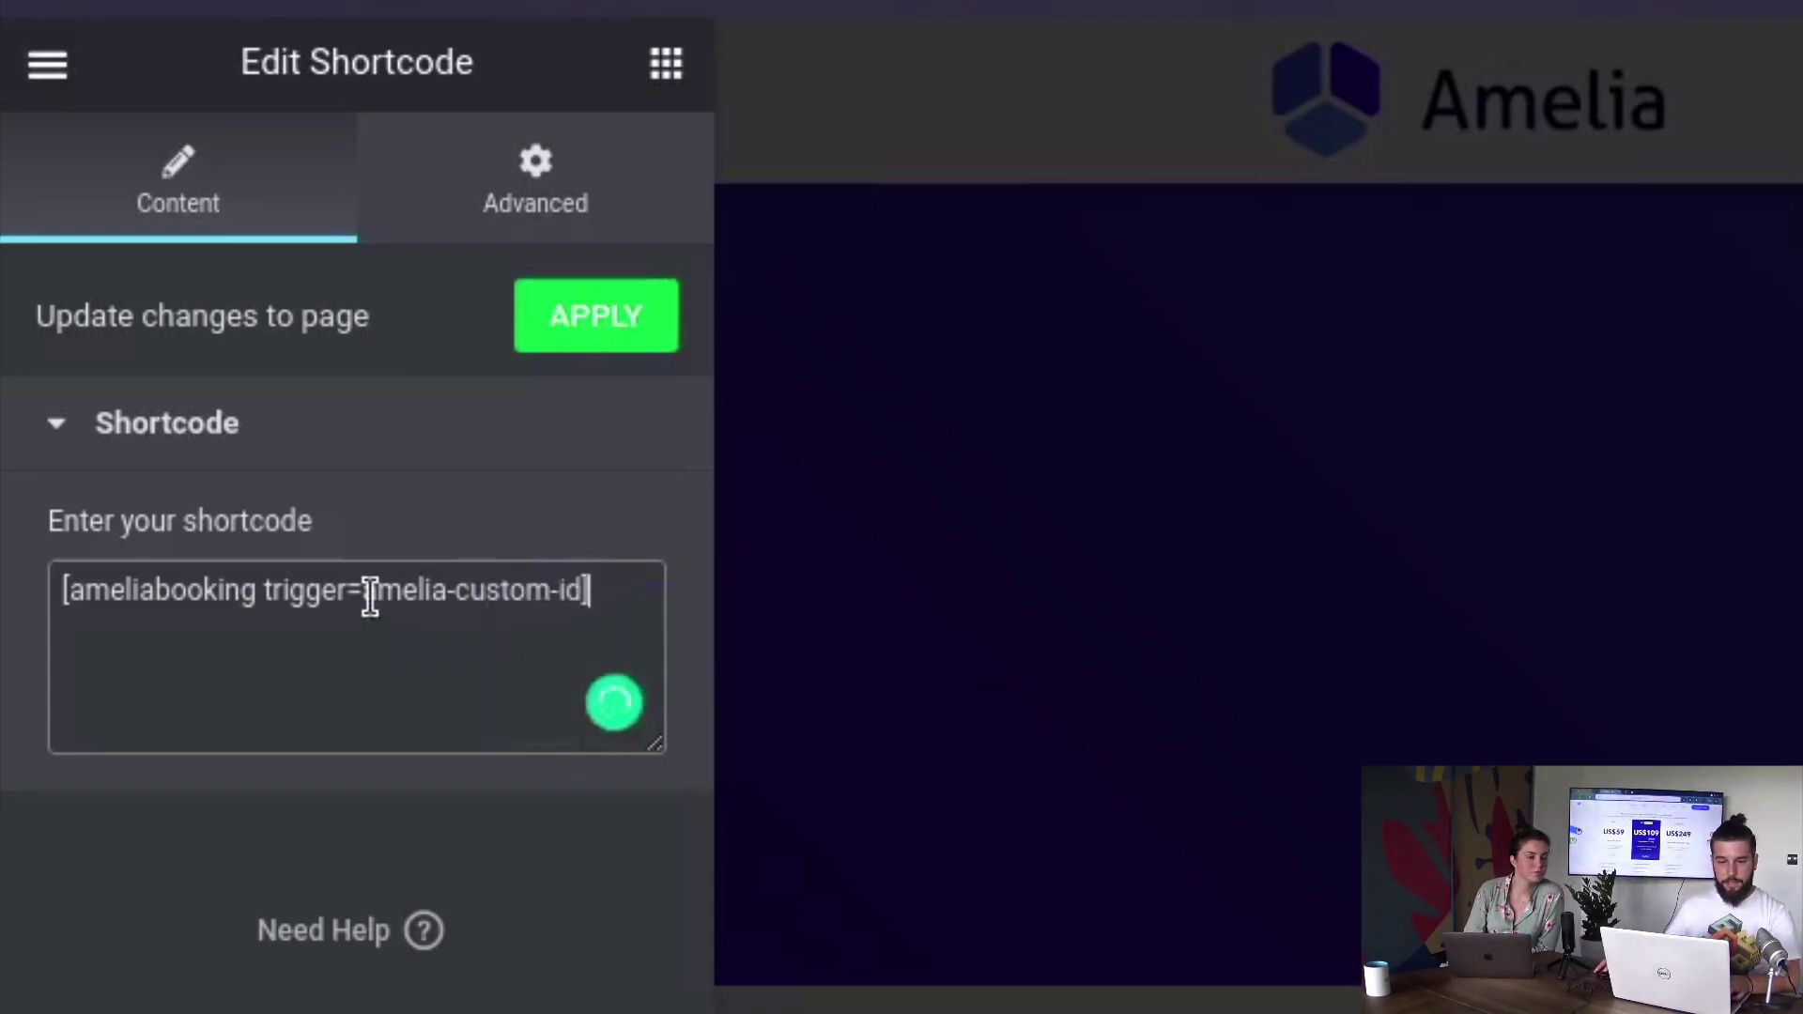
drag(364, 591, 563, 591)
Copy the amelia-custom-id trigger value and publish the popup without display conditions
right_click(563, 593)
click(644, 692)
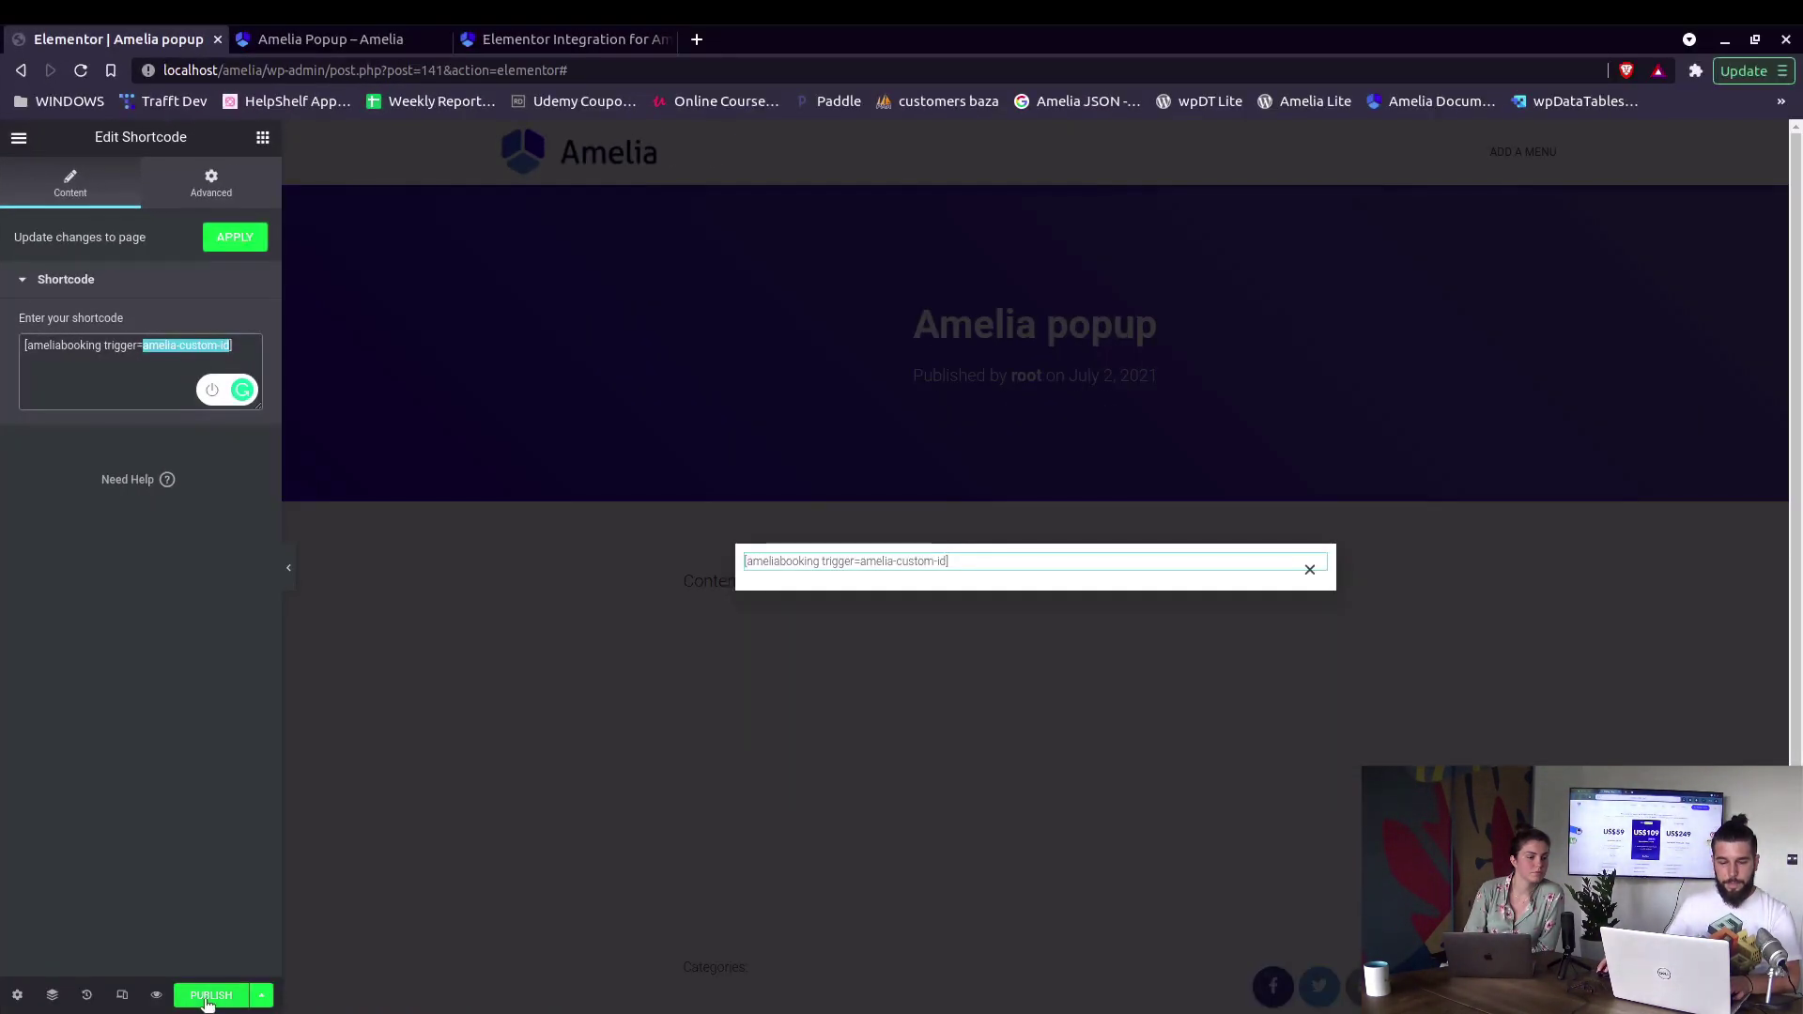
click(209, 997)
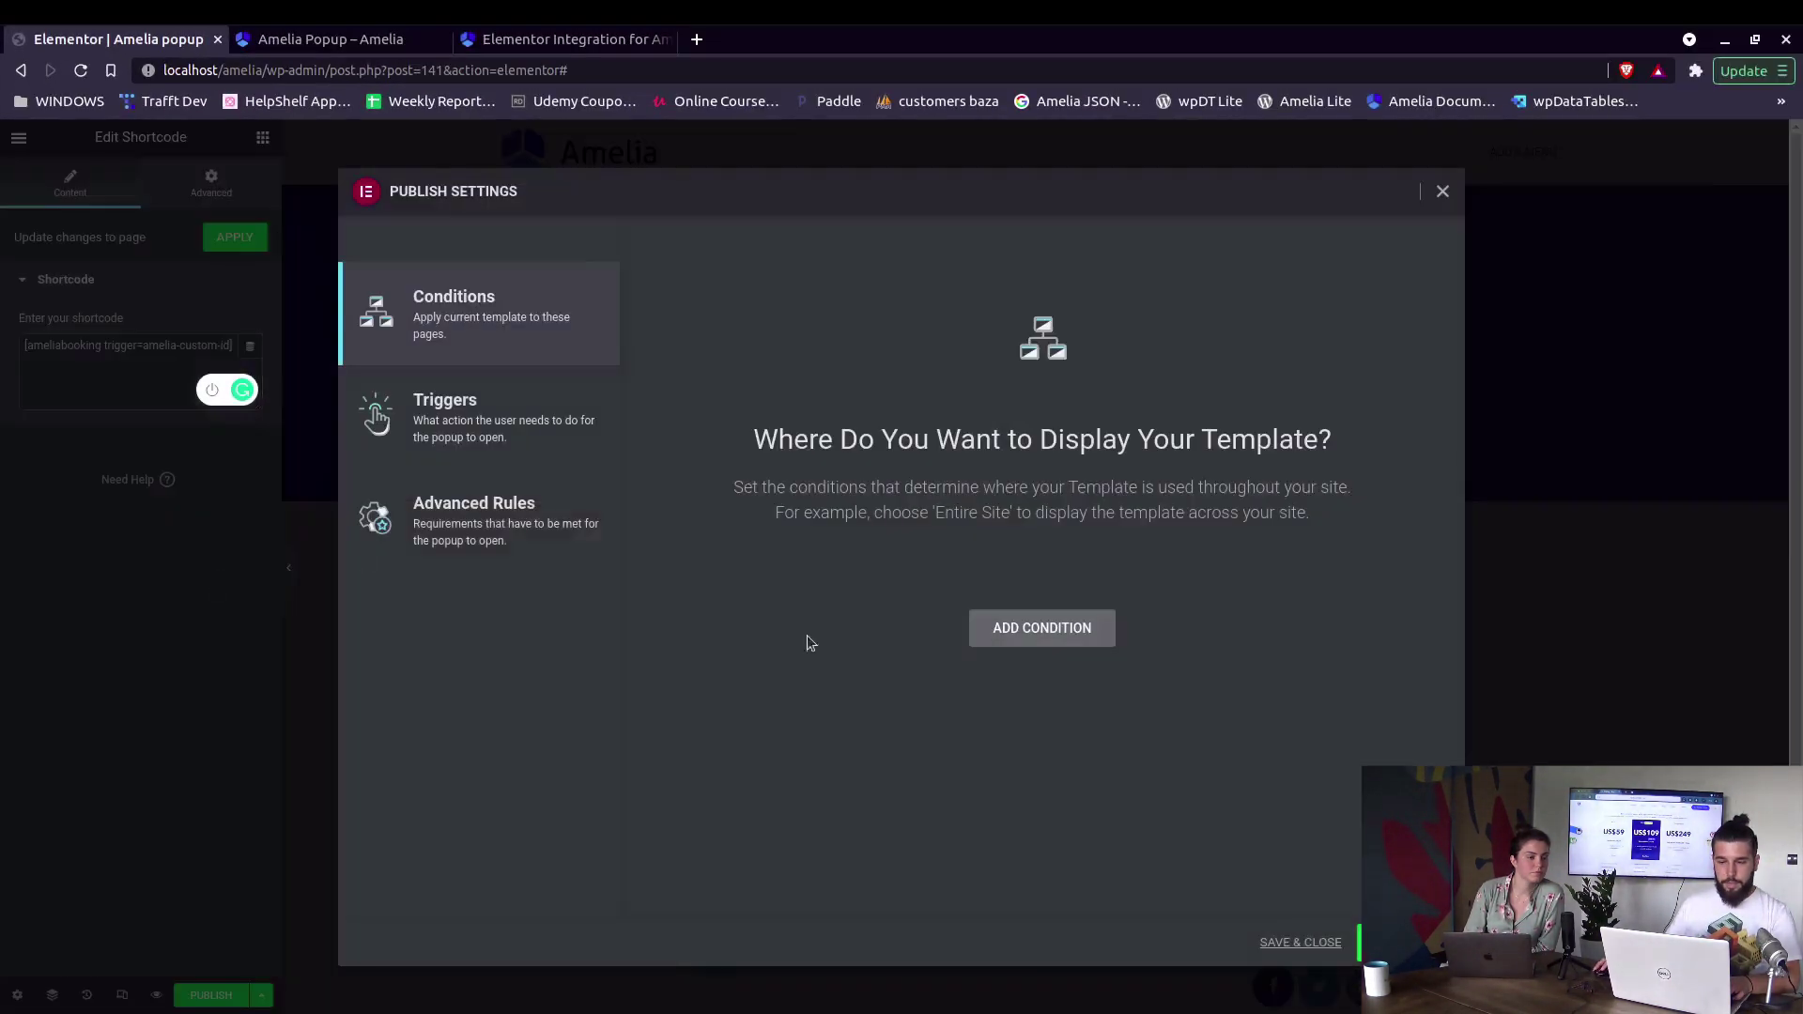
click(1289, 942)
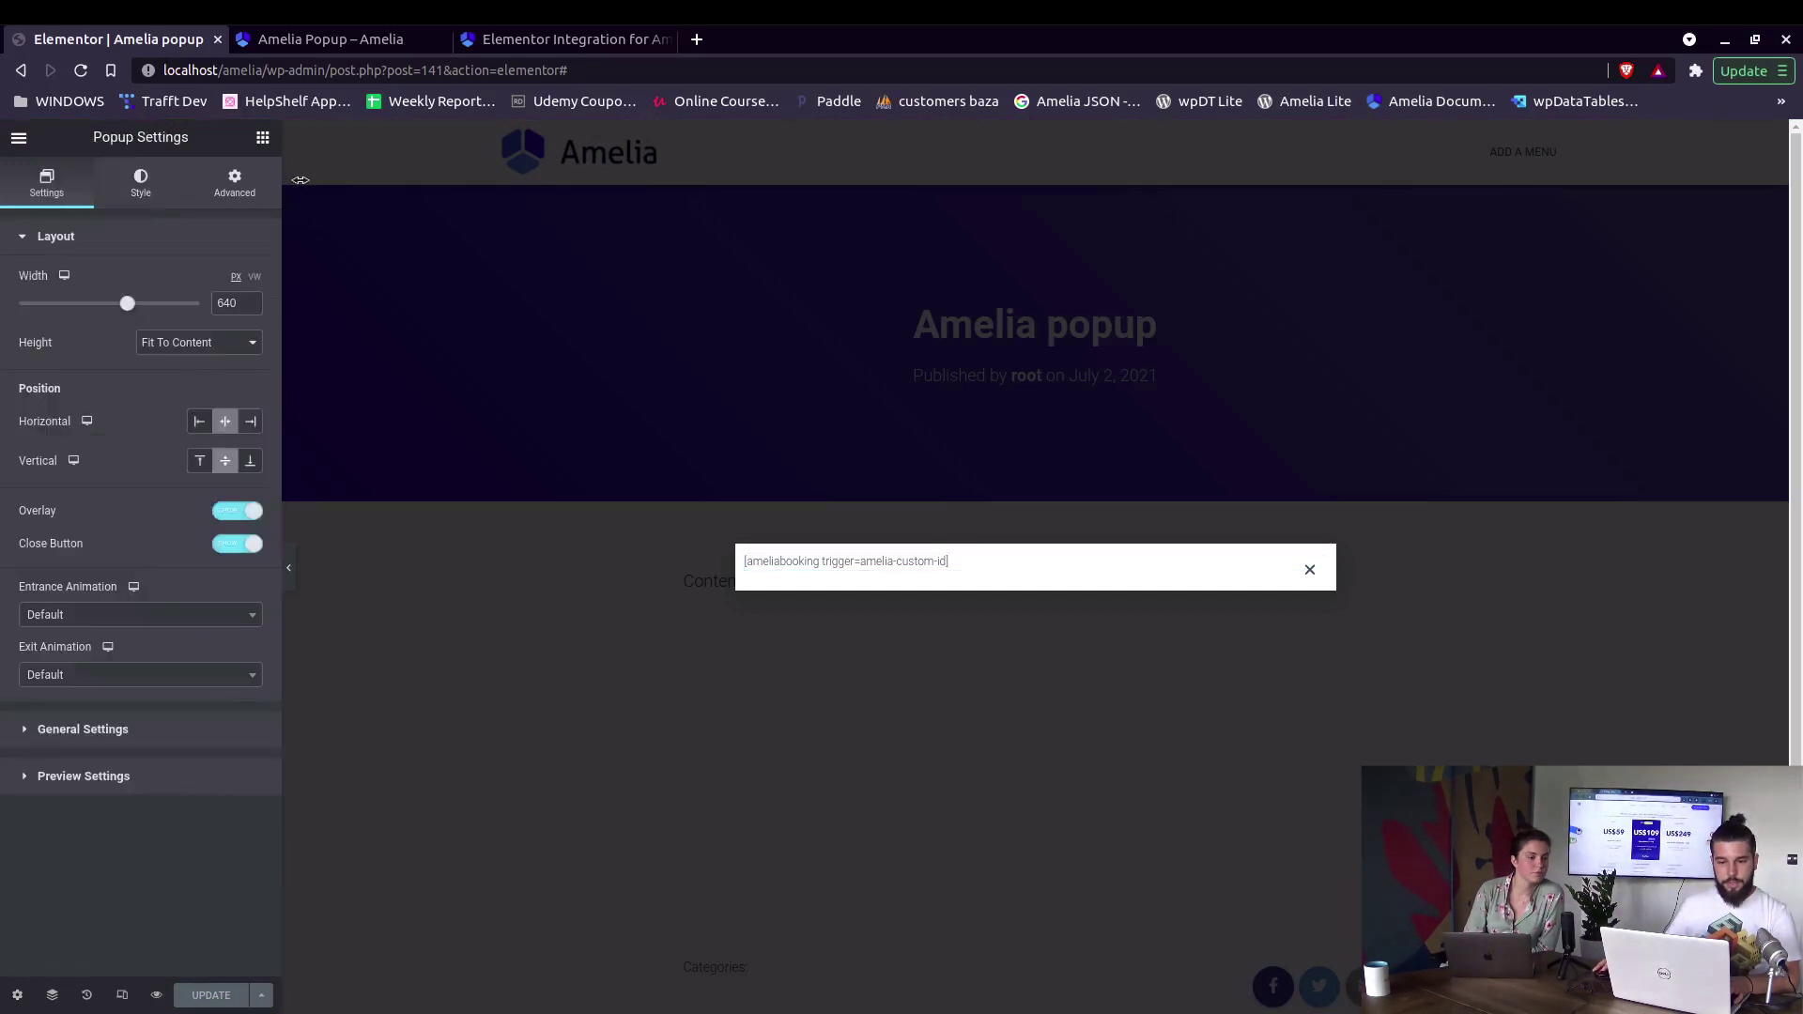
Turn on Prevent Closing on Overlay and update the popup
click(235, 183)
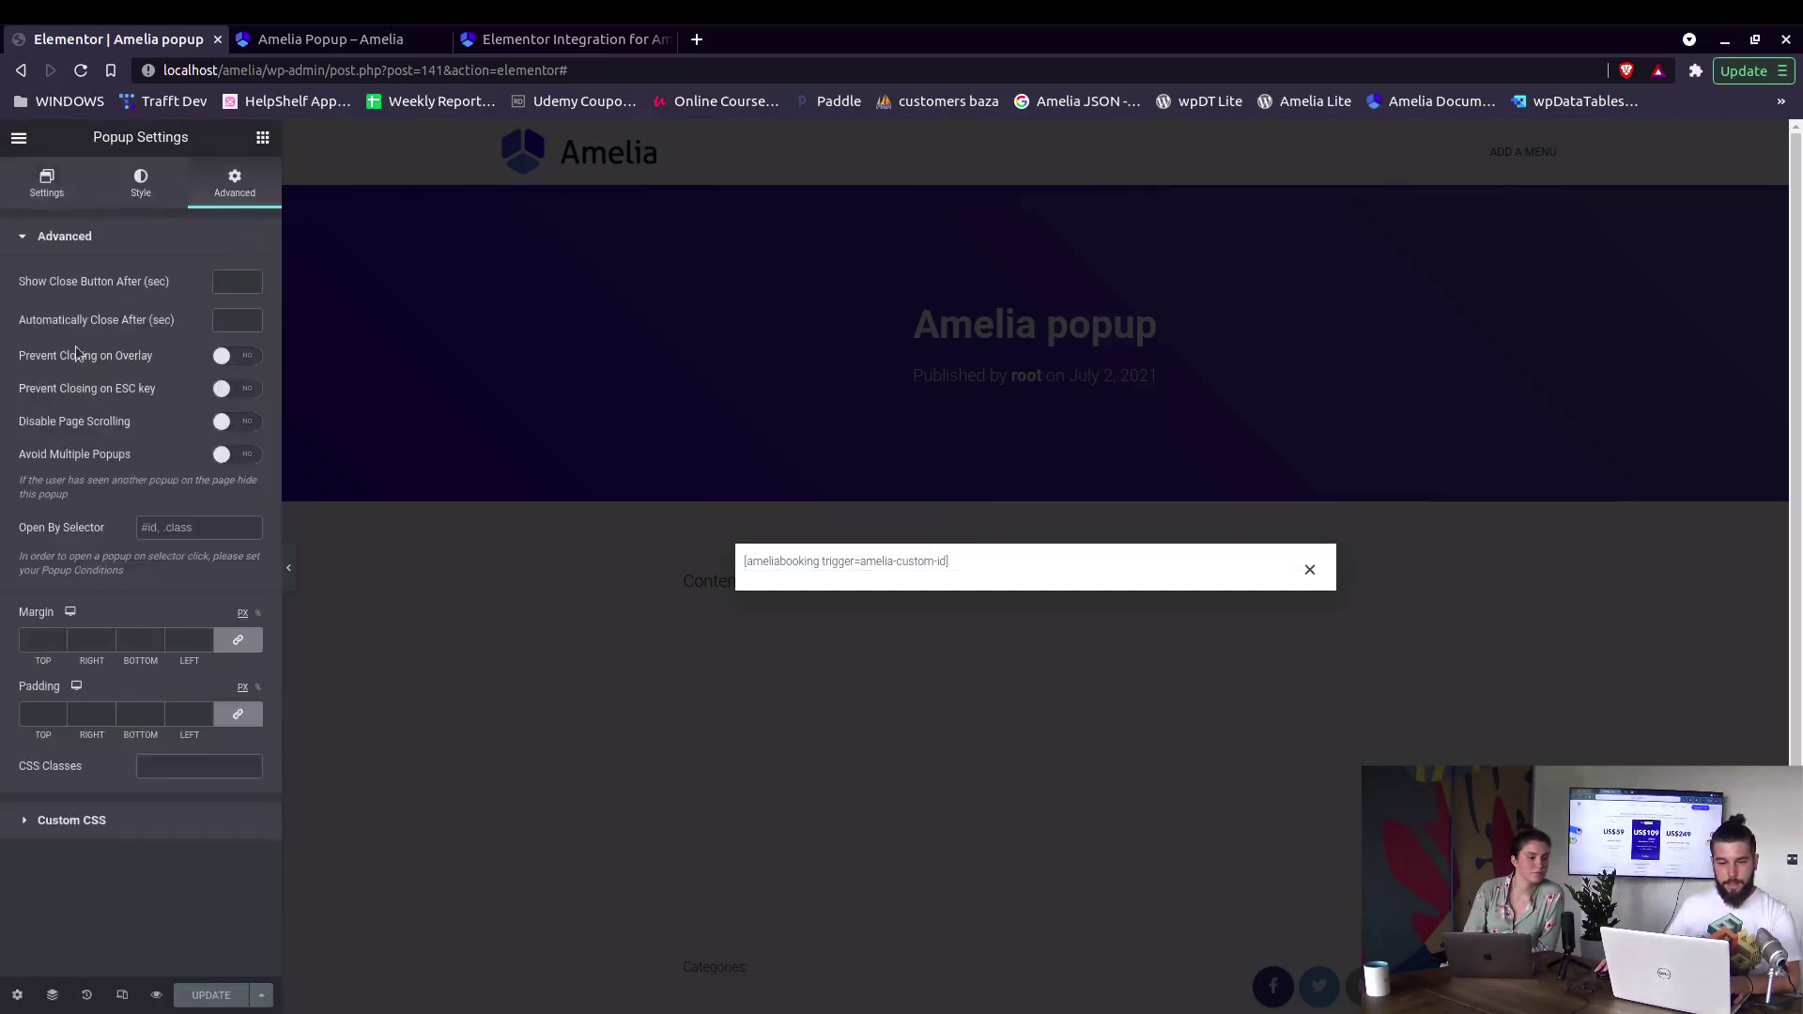
click(232, 357)
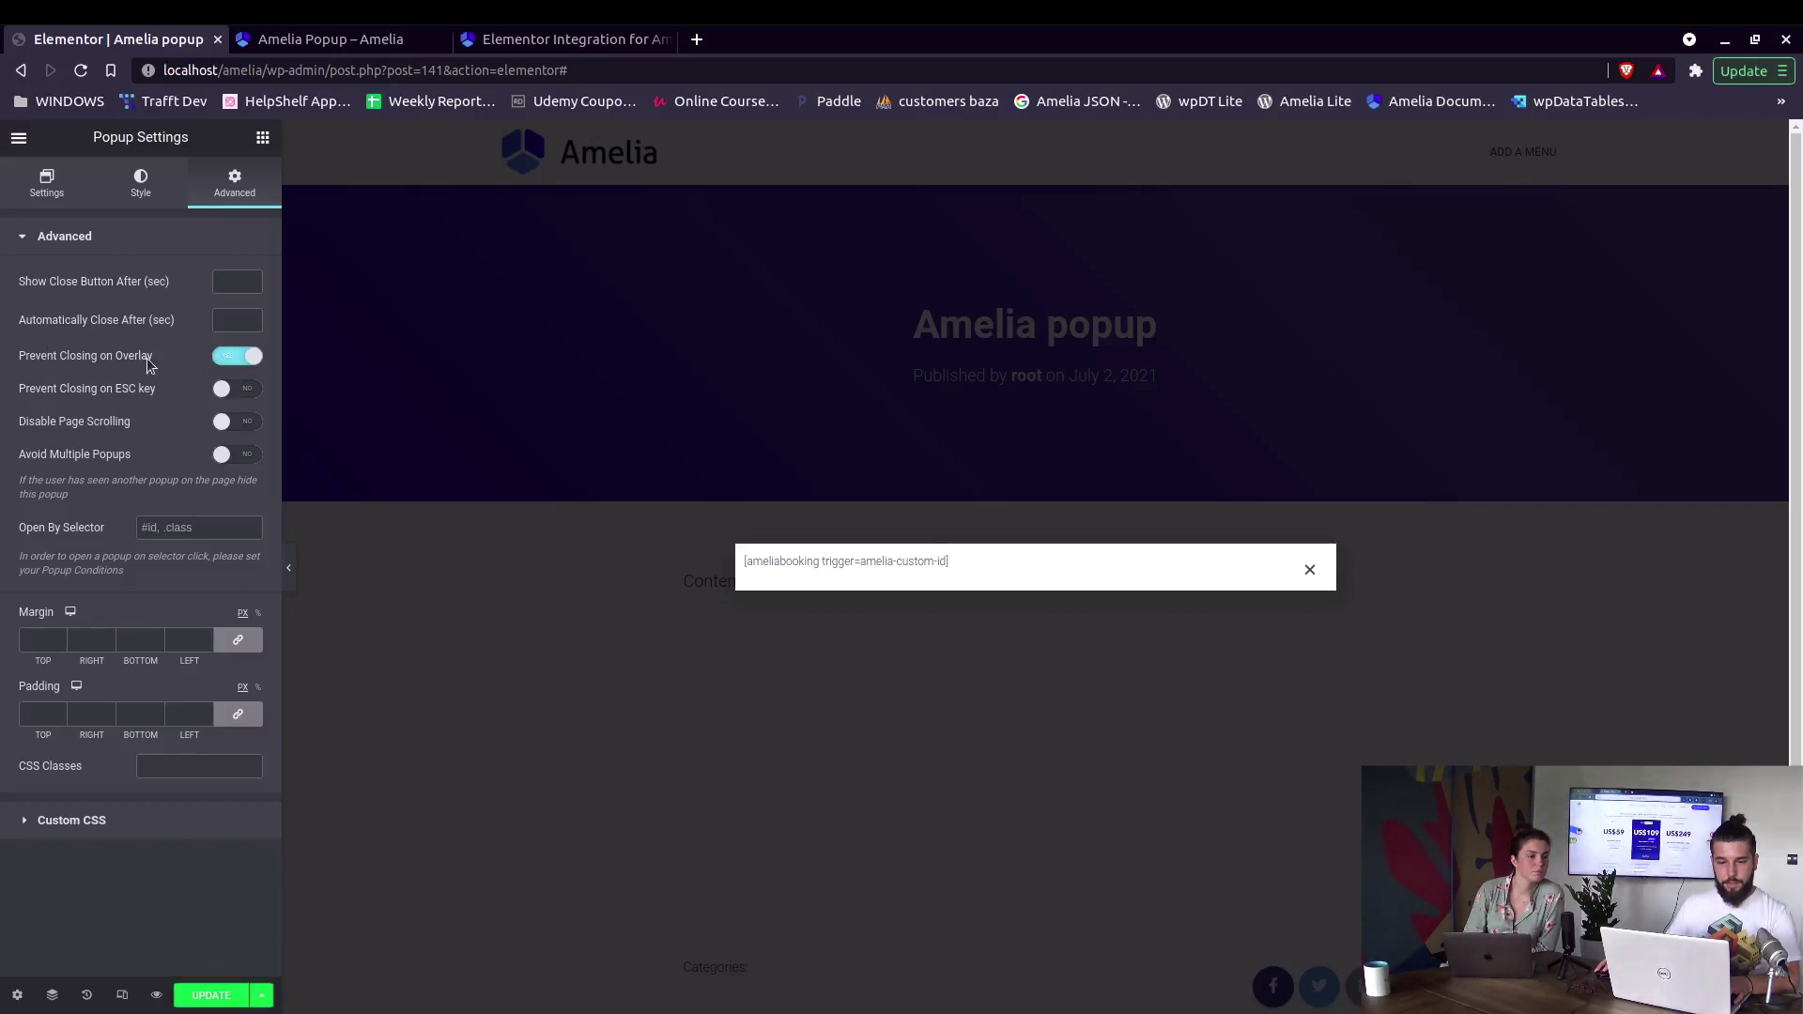
click(212, 993)
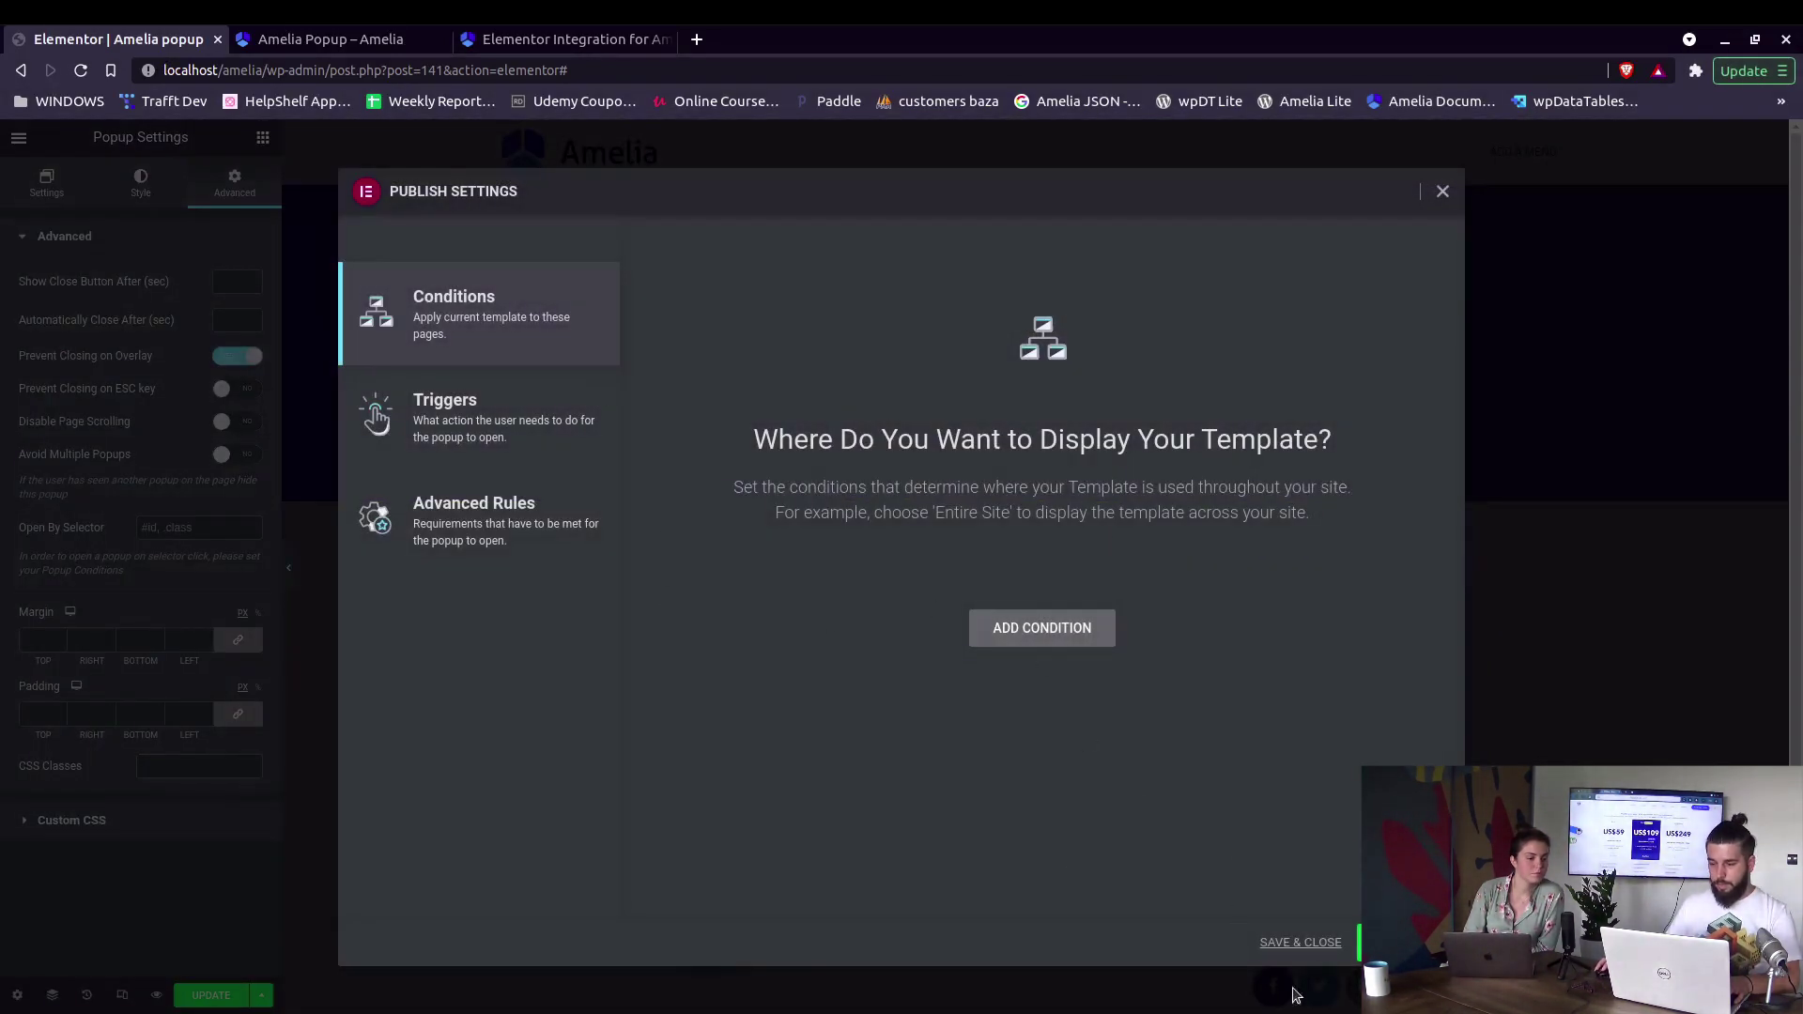
Save and close the popup settings, then open the Amelia landing page in Elementor
click(1301, 947)
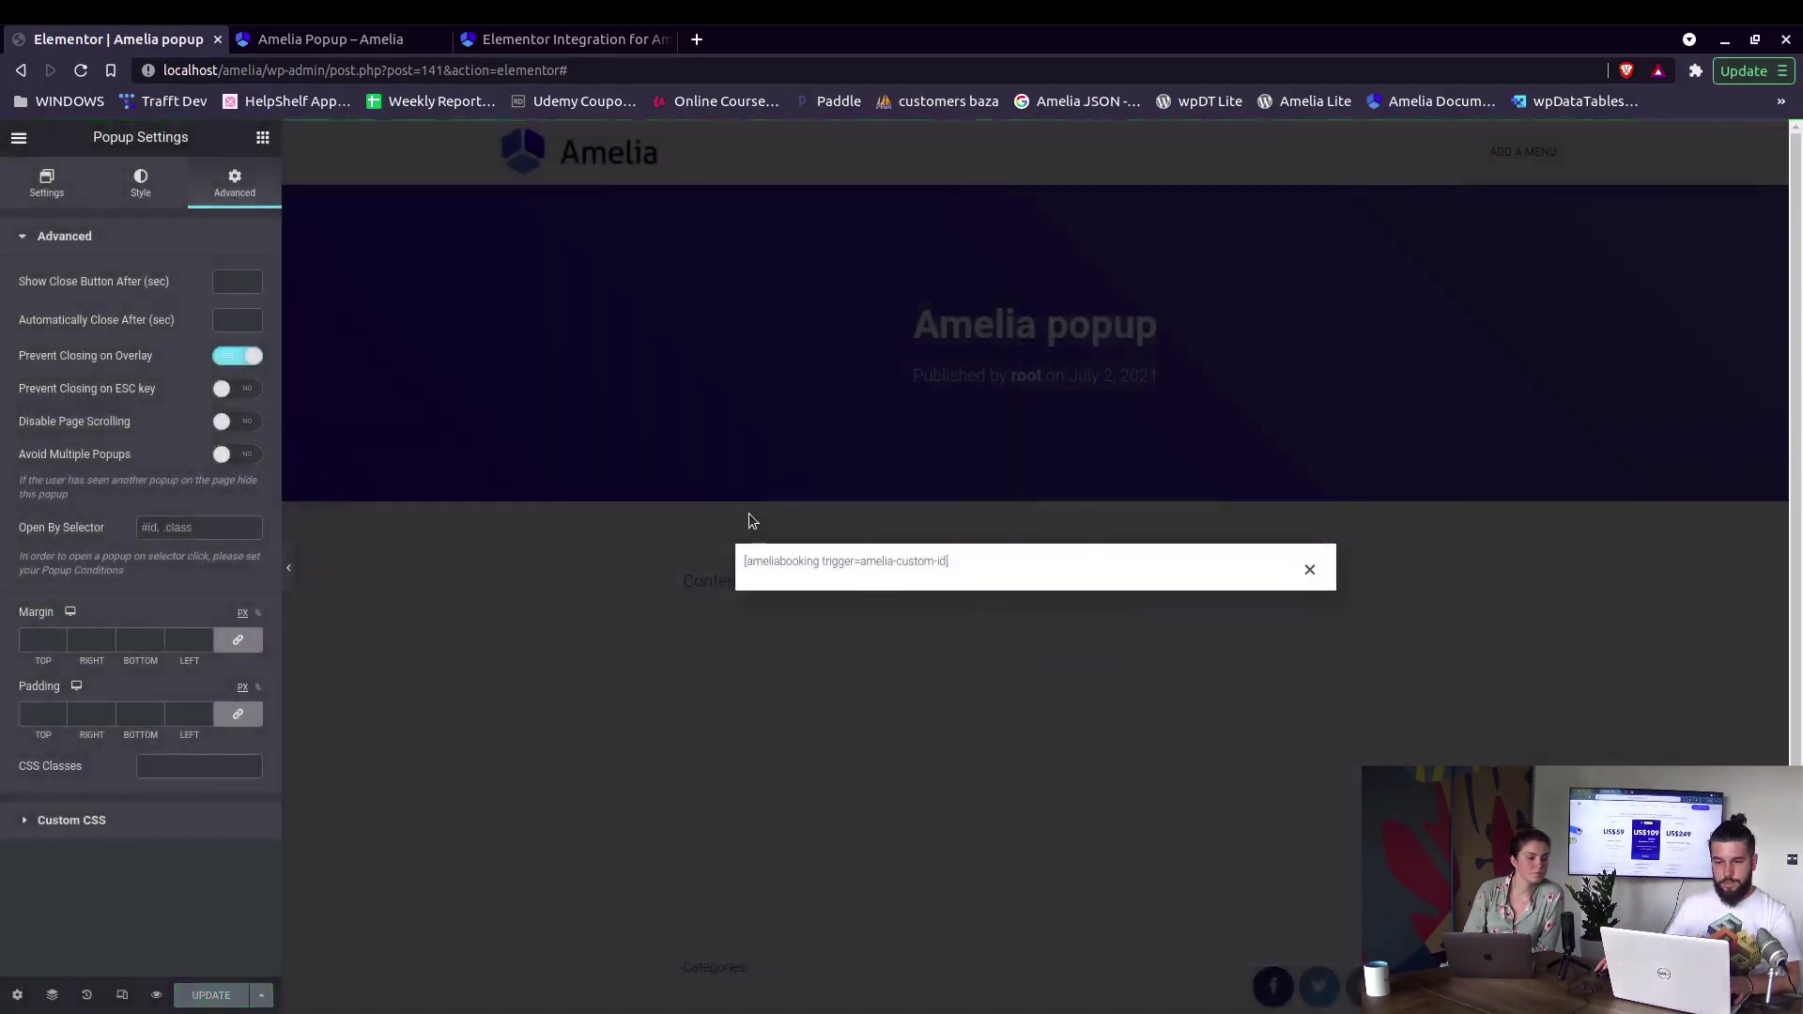
click(331, 39)
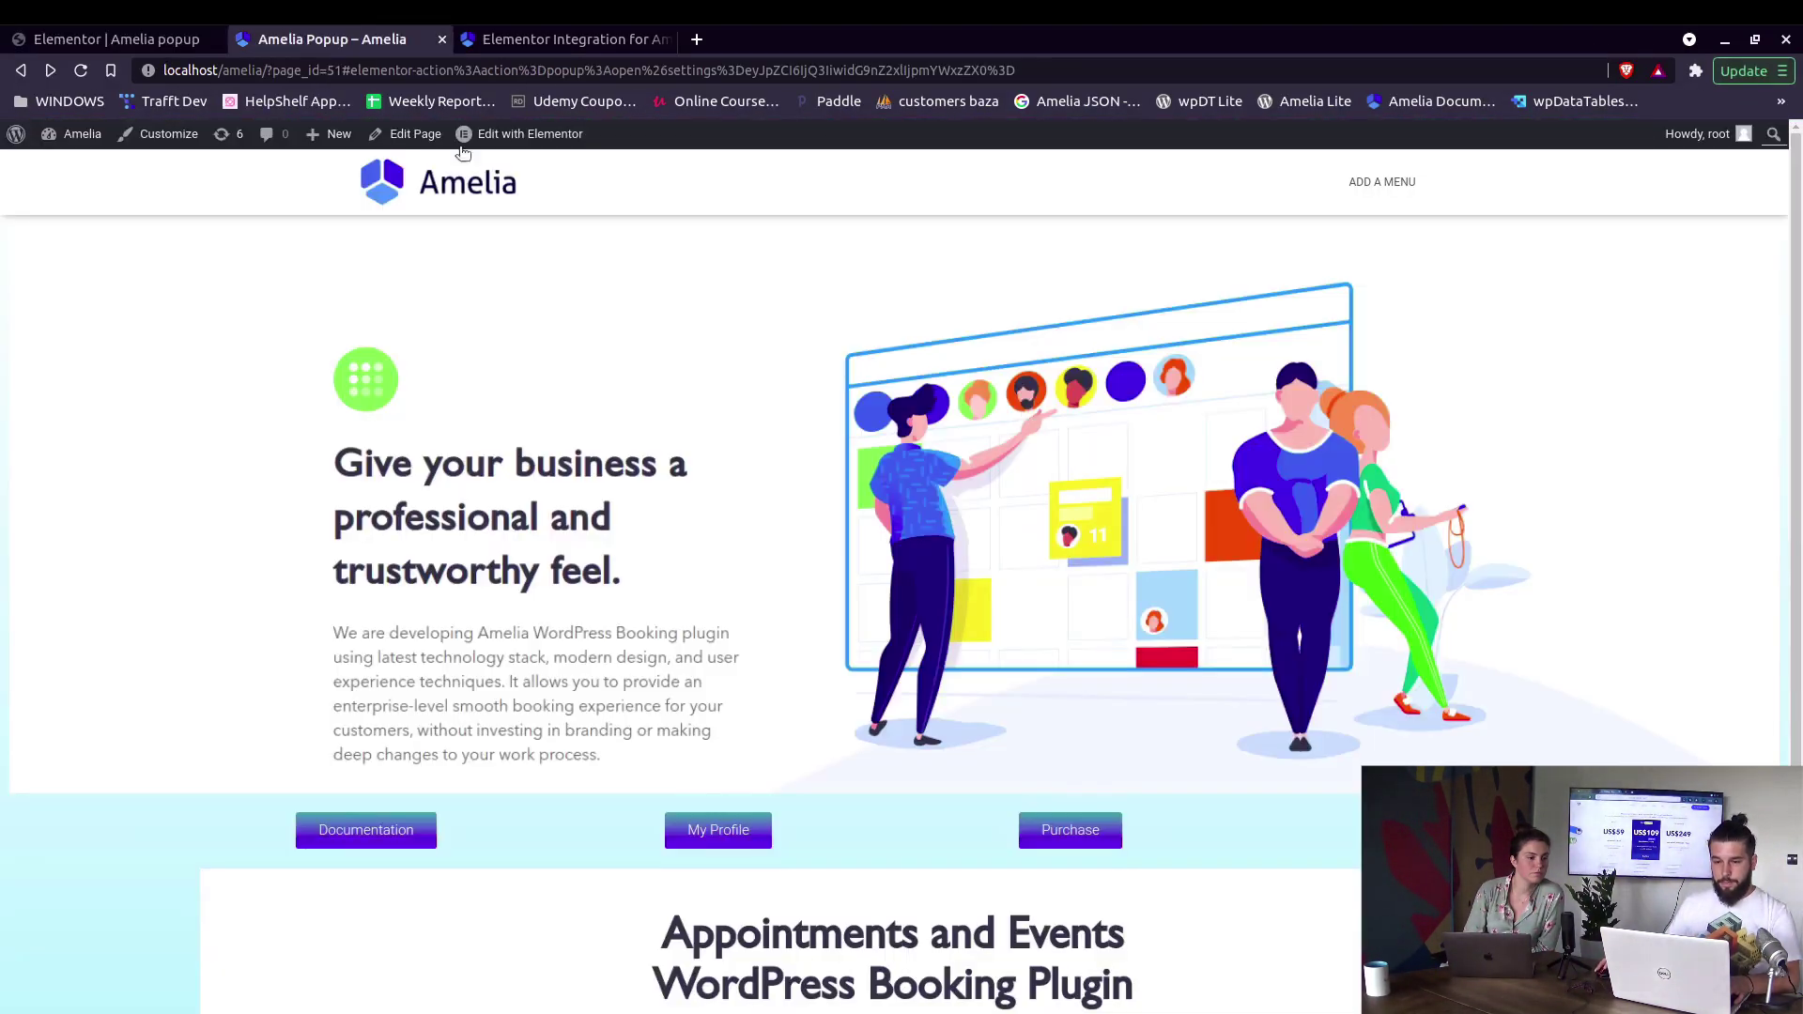
mouse_move(530, 140)
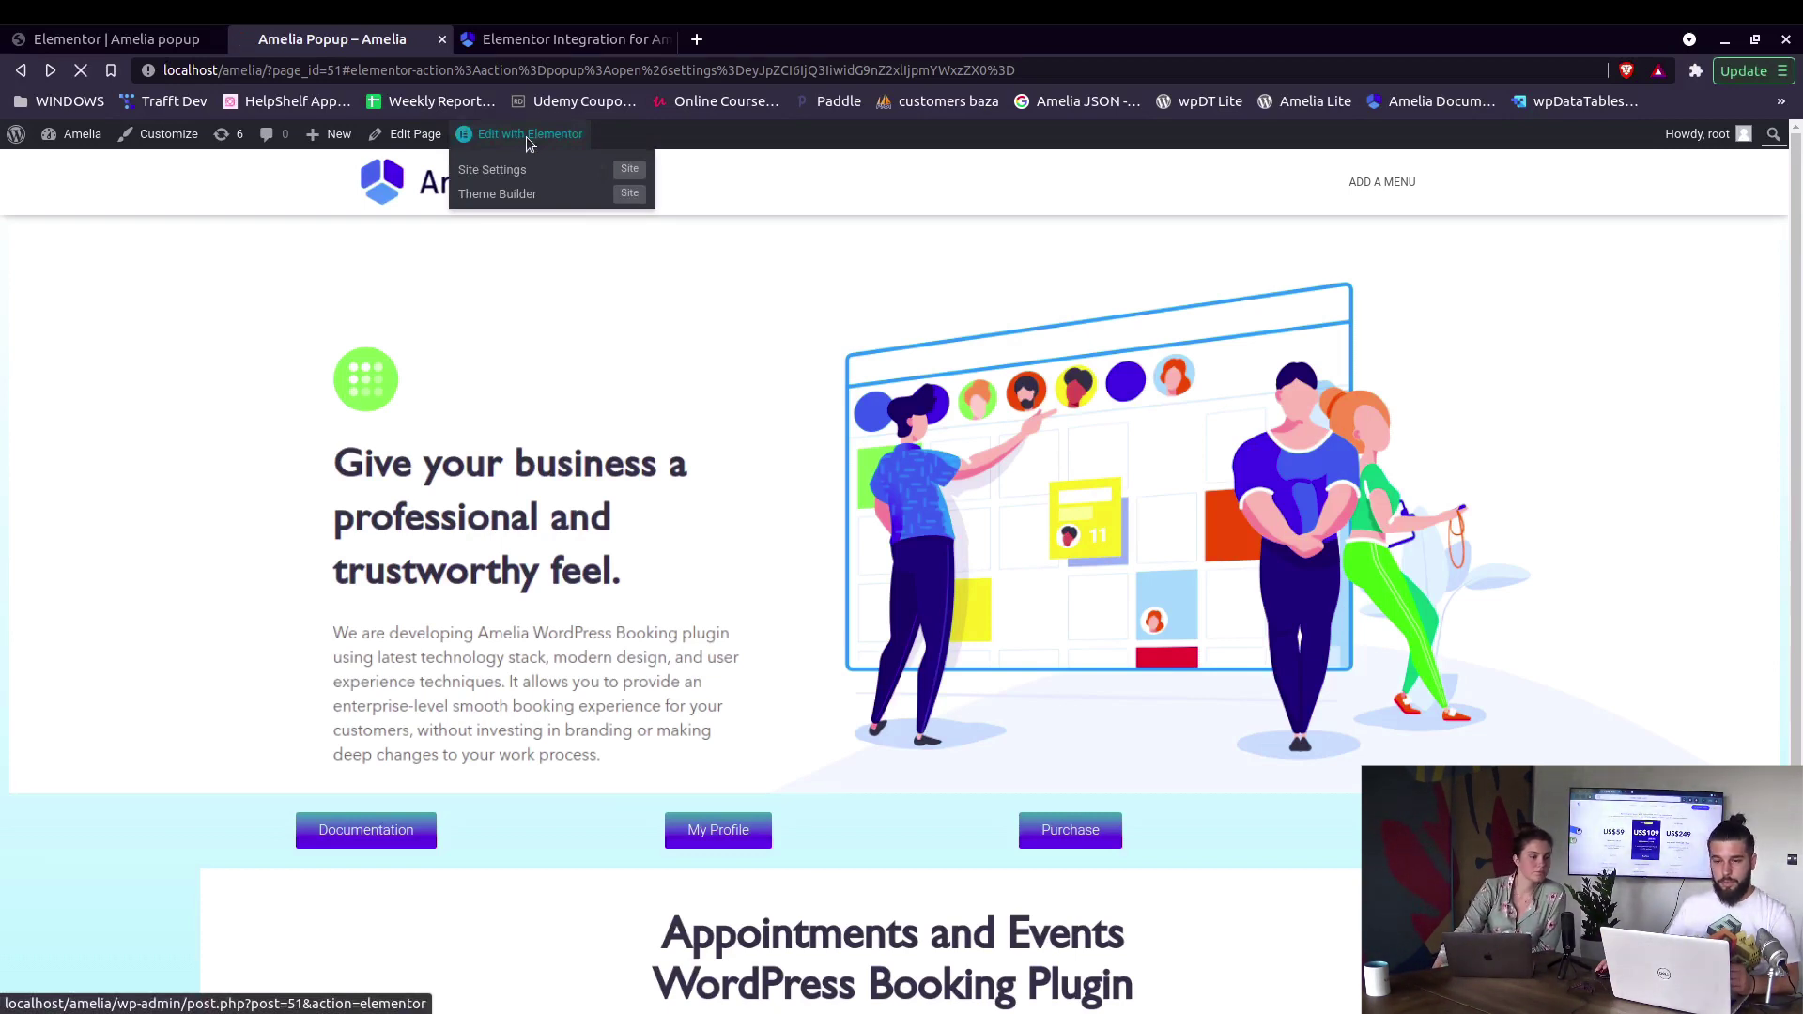
click(529, 142)
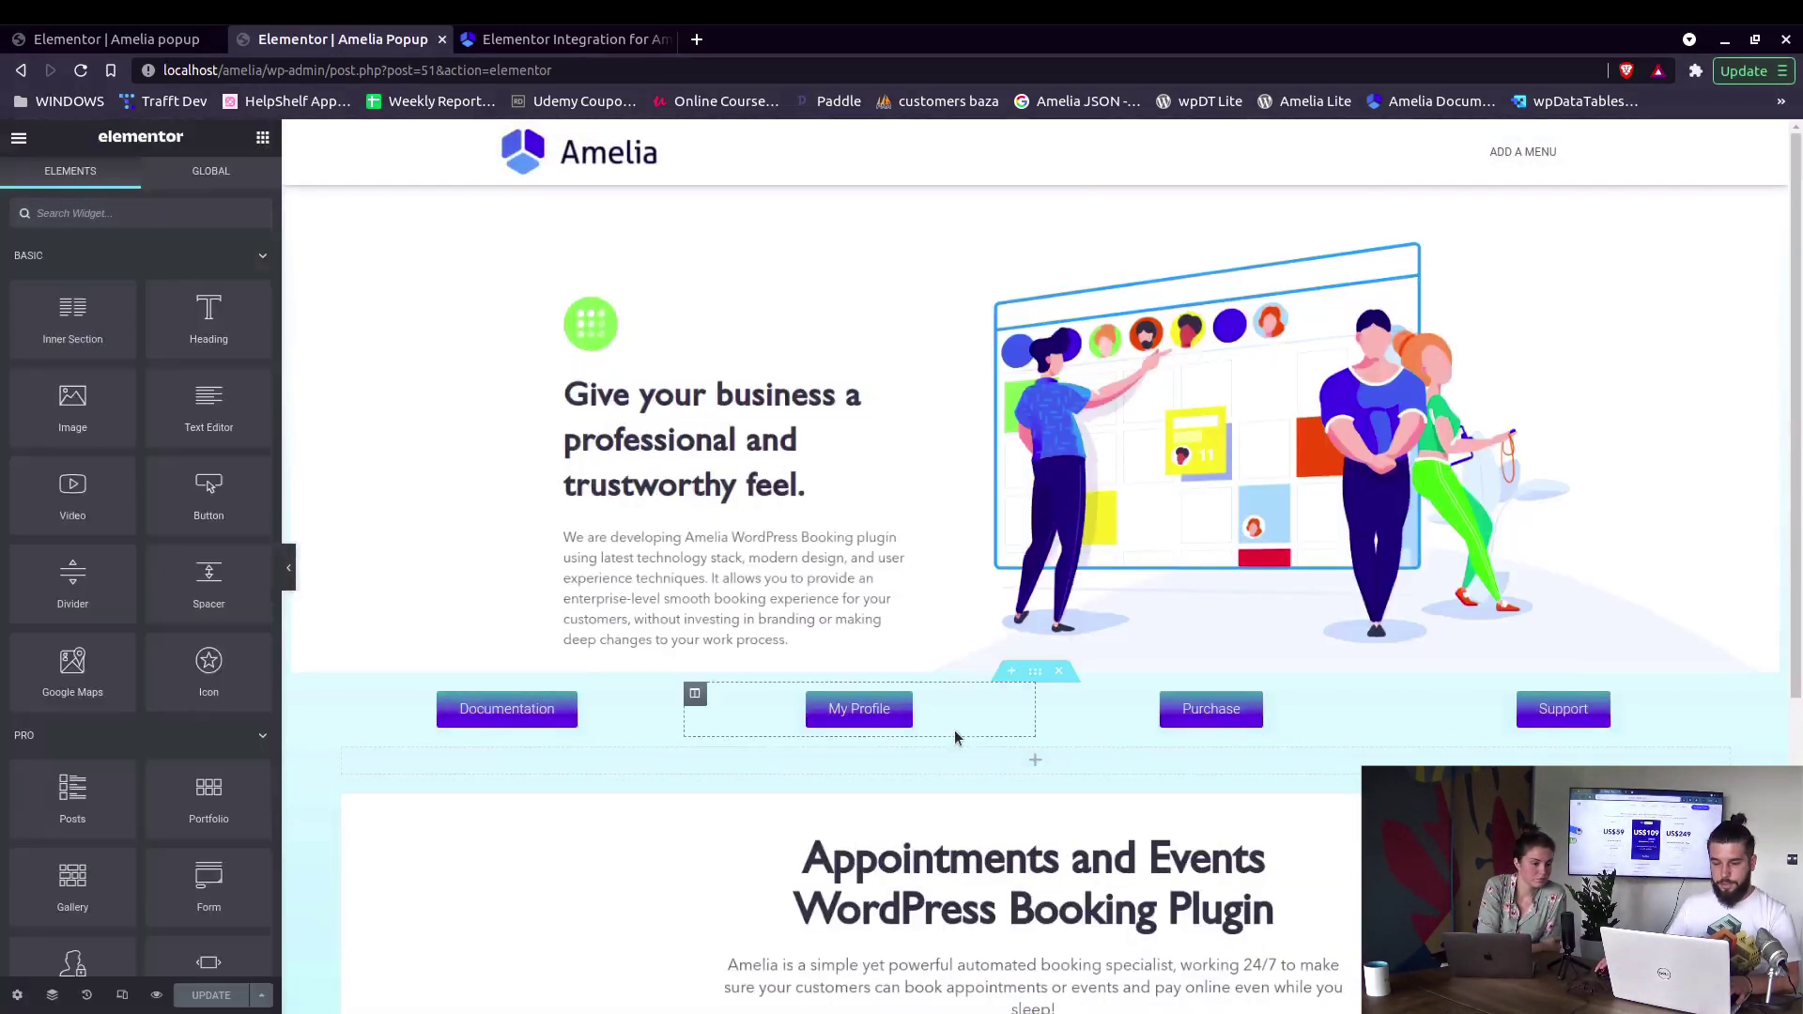
Add a button below the plugin intro with Button ID amelia-custom-id
scroll(954, 736, down, 3)
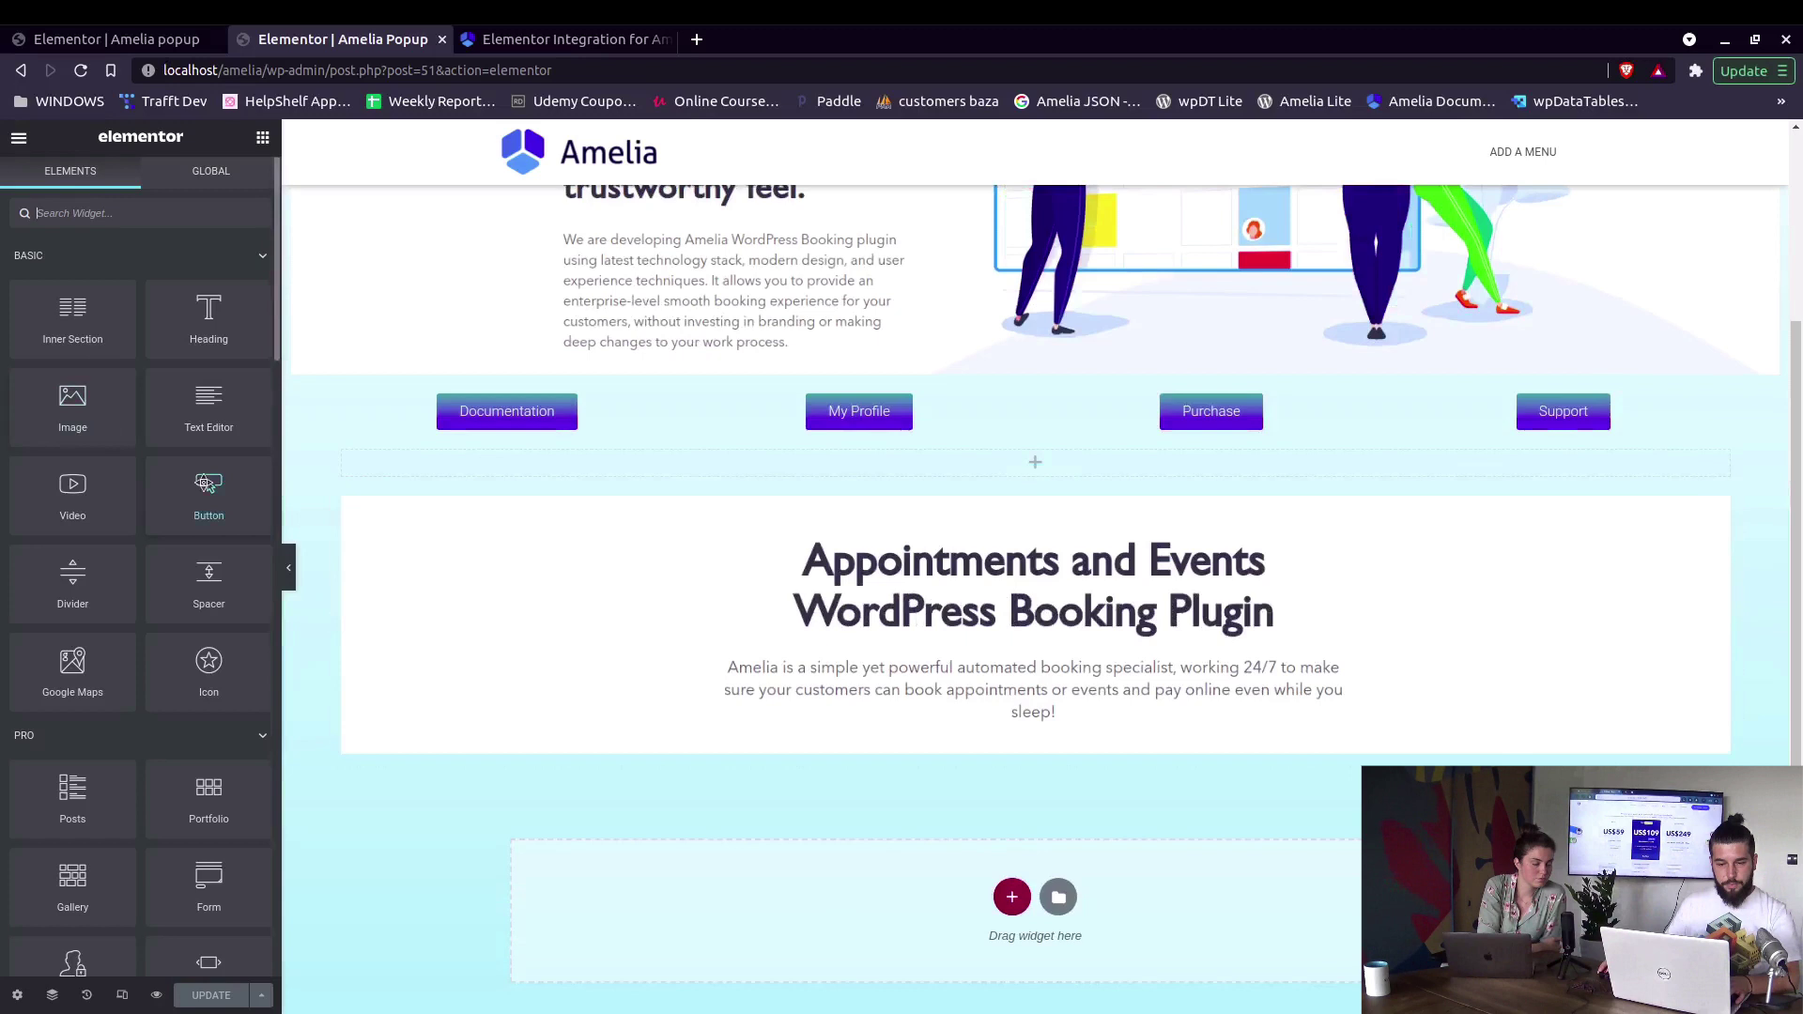
drag(560, 680, 984, 896)
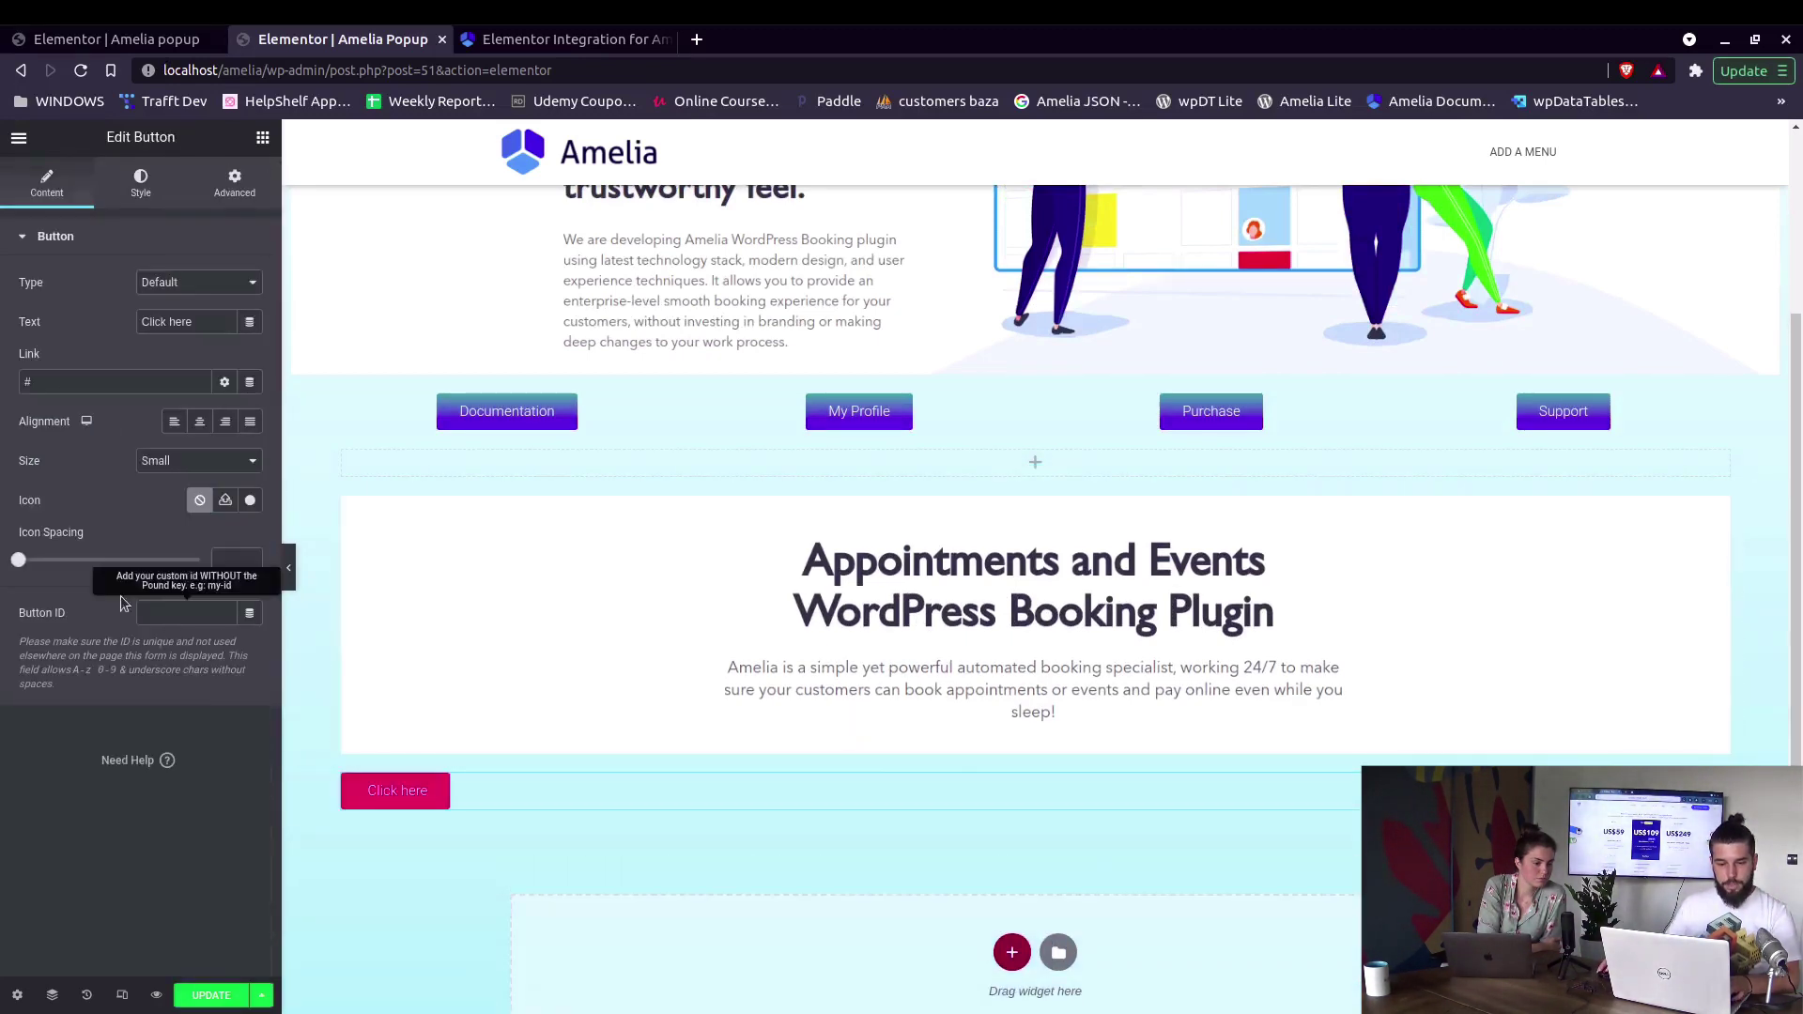
click(172, 609)
text(amelia-custom-id)
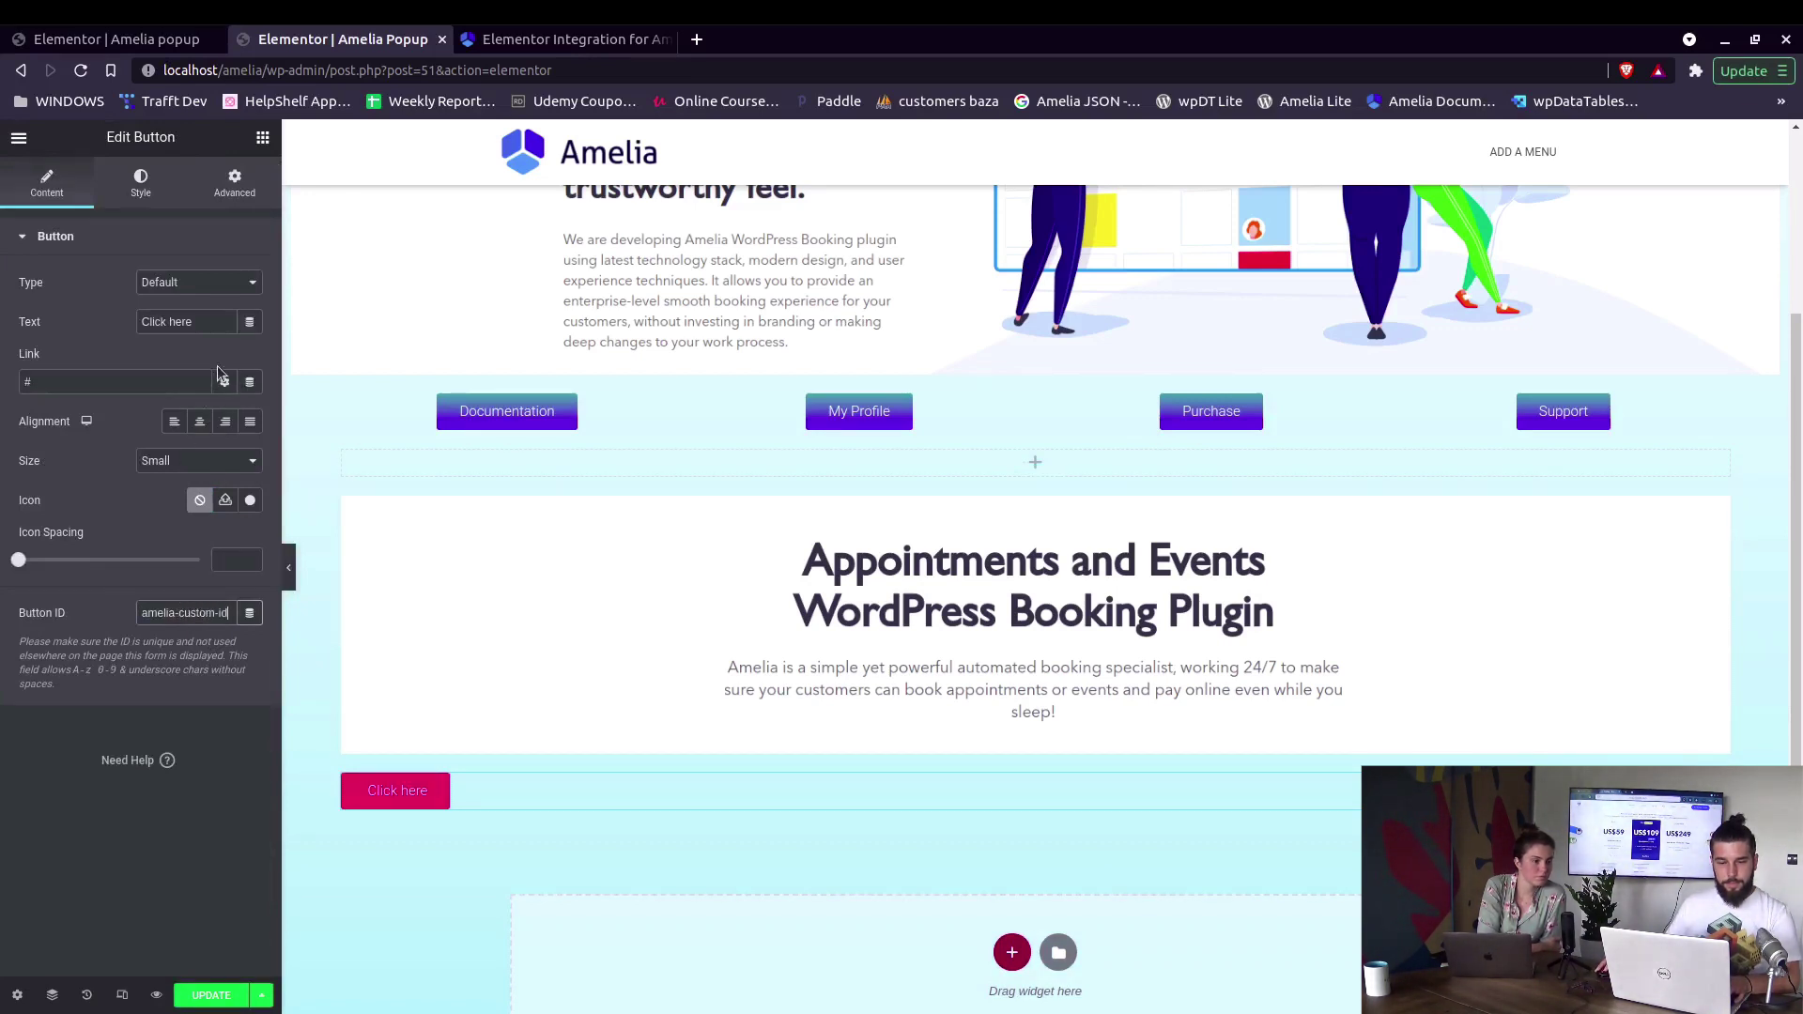
Link the Click here button to Open Popup with the Amelia popup template
click(248, 383)
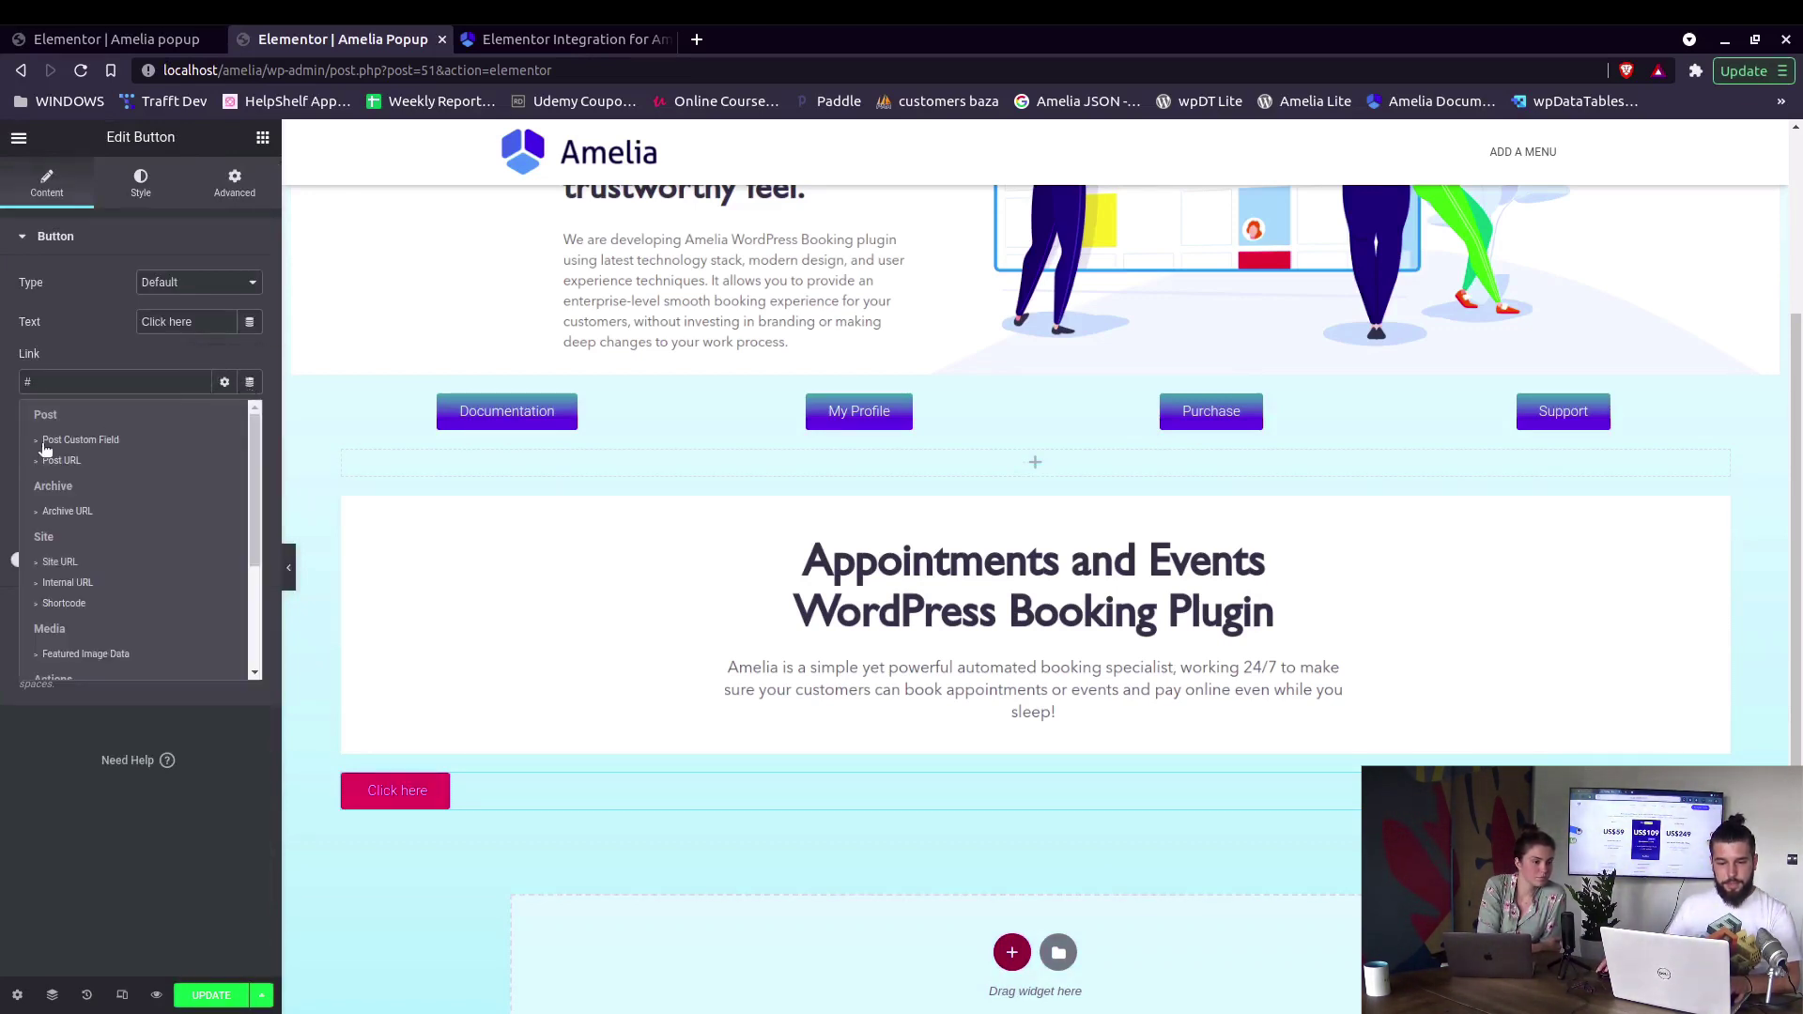
scroll(95, 511, down, 5)
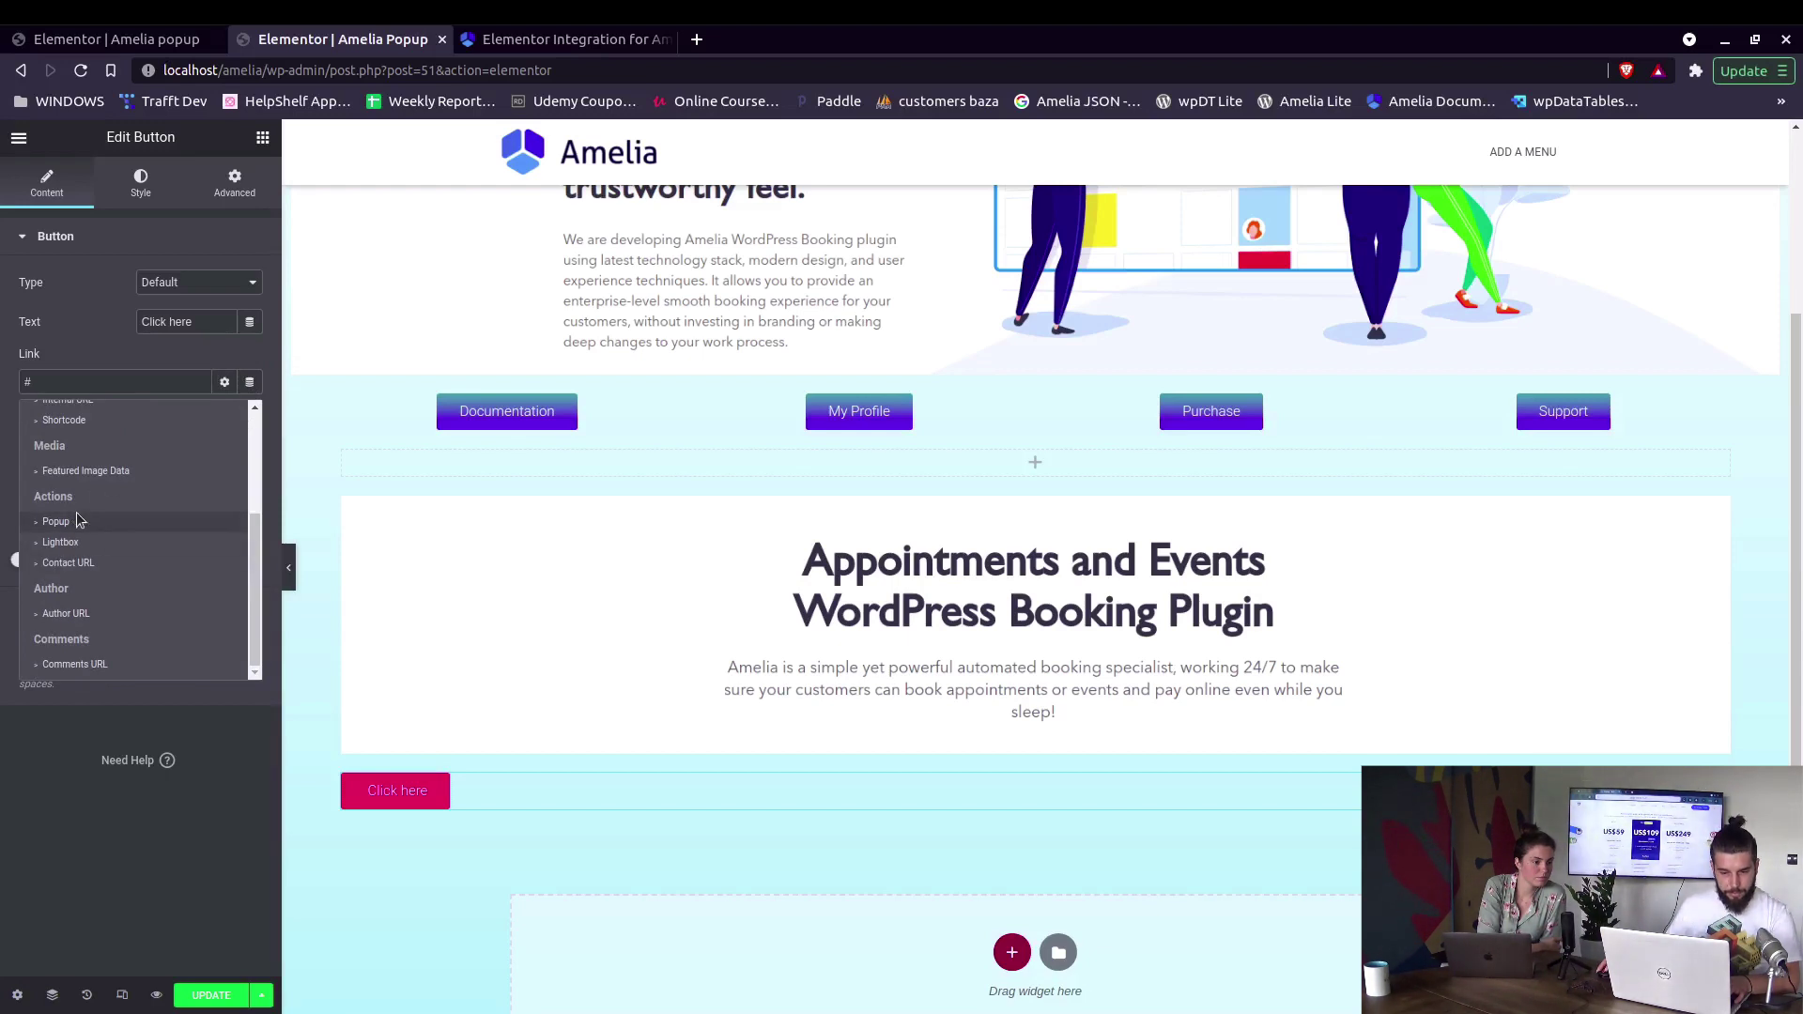
click(76, 513)
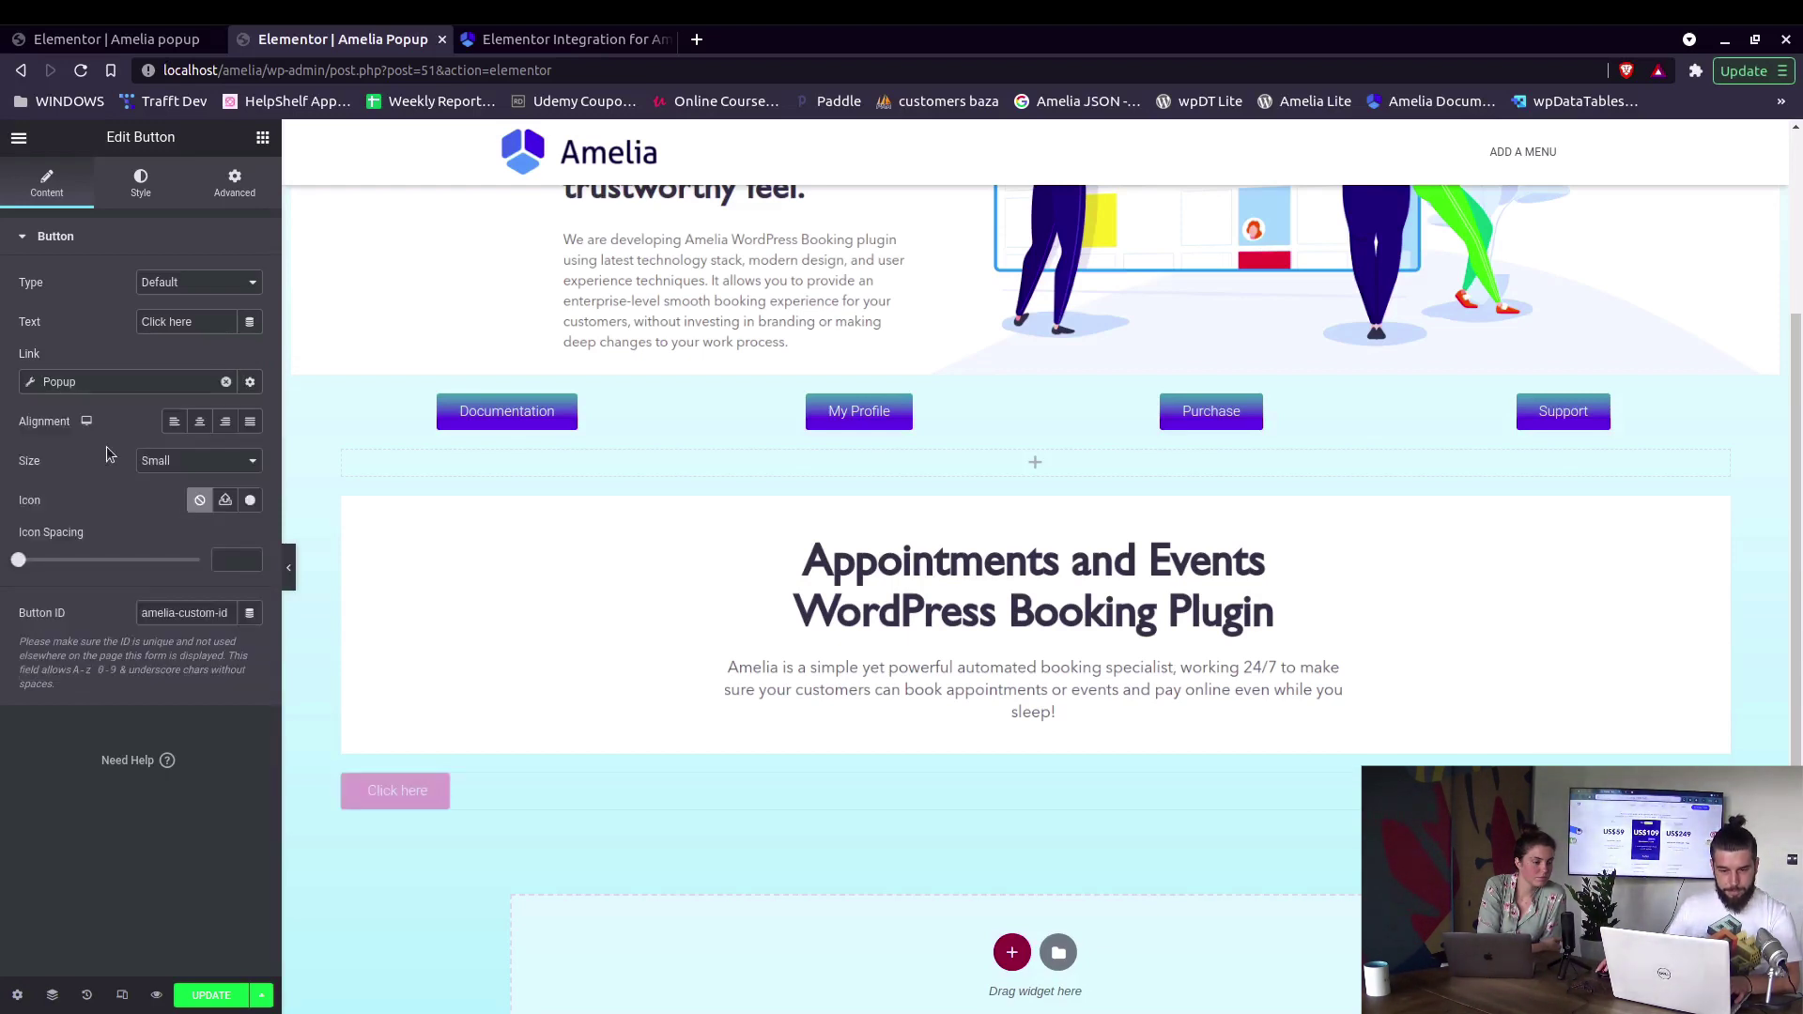
click(124, 381)
click(89, 529)
text(a)
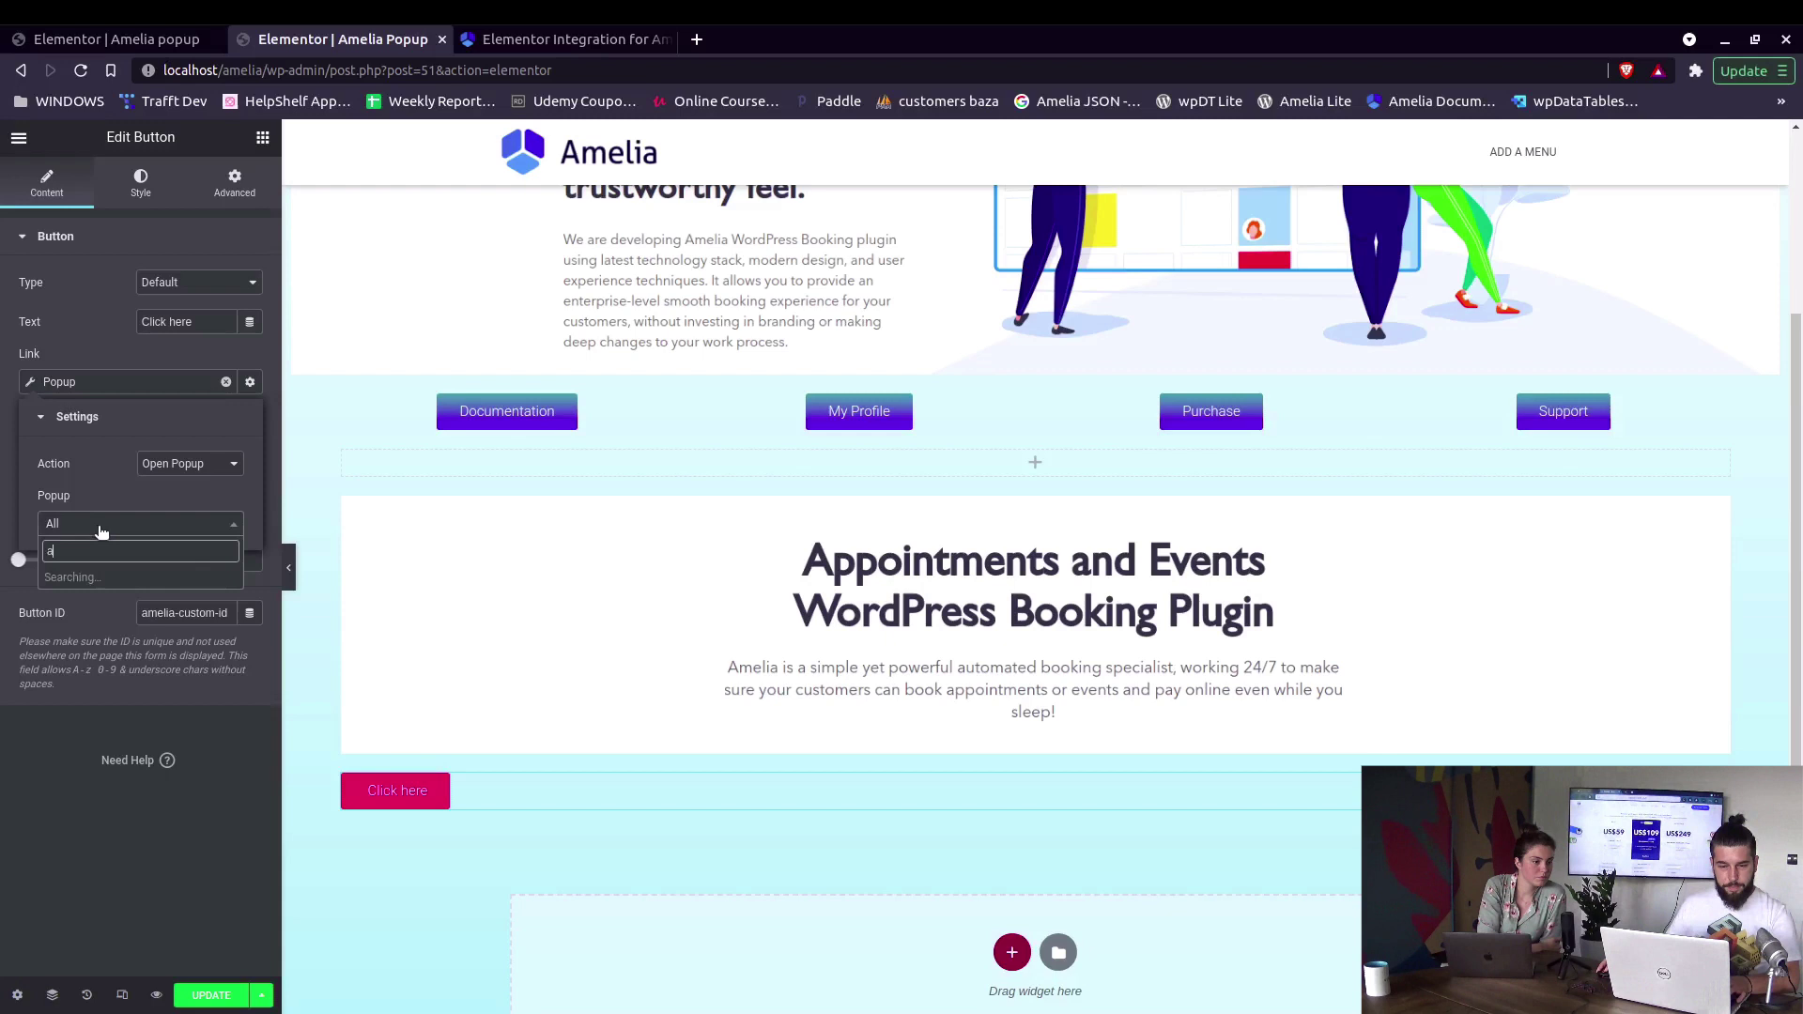
click(92, 578)
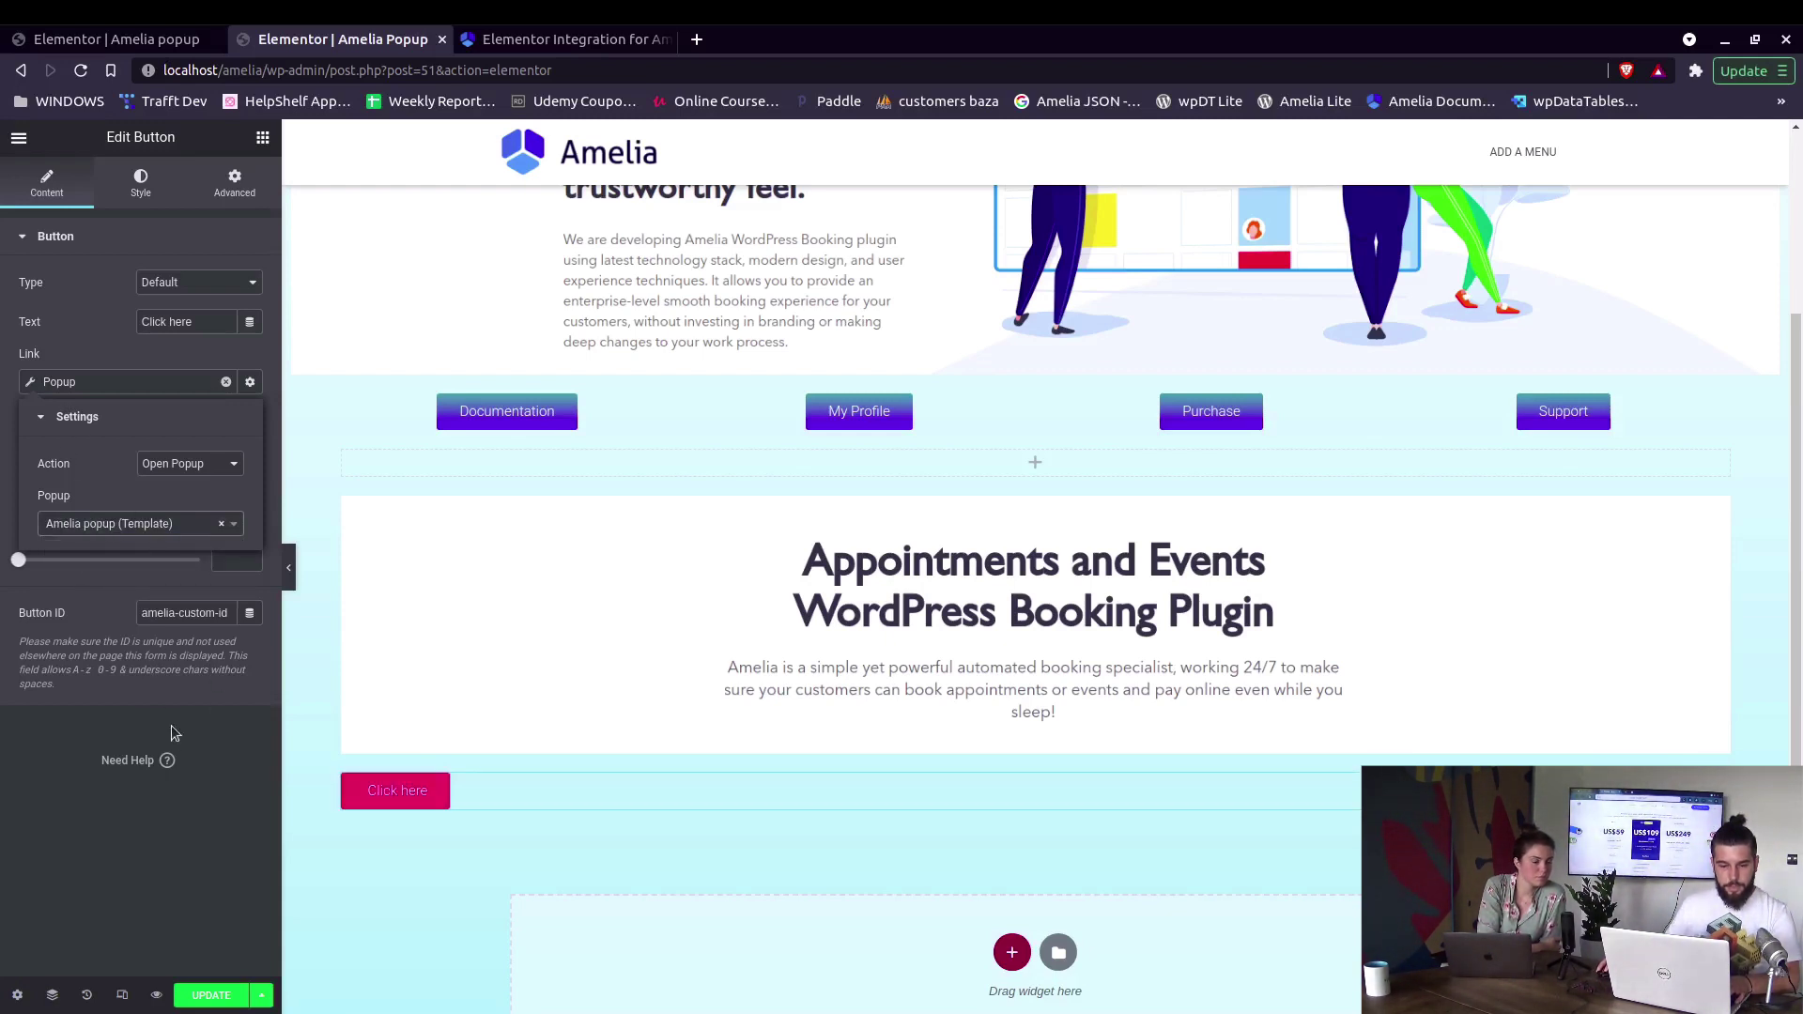
click(165, 425)
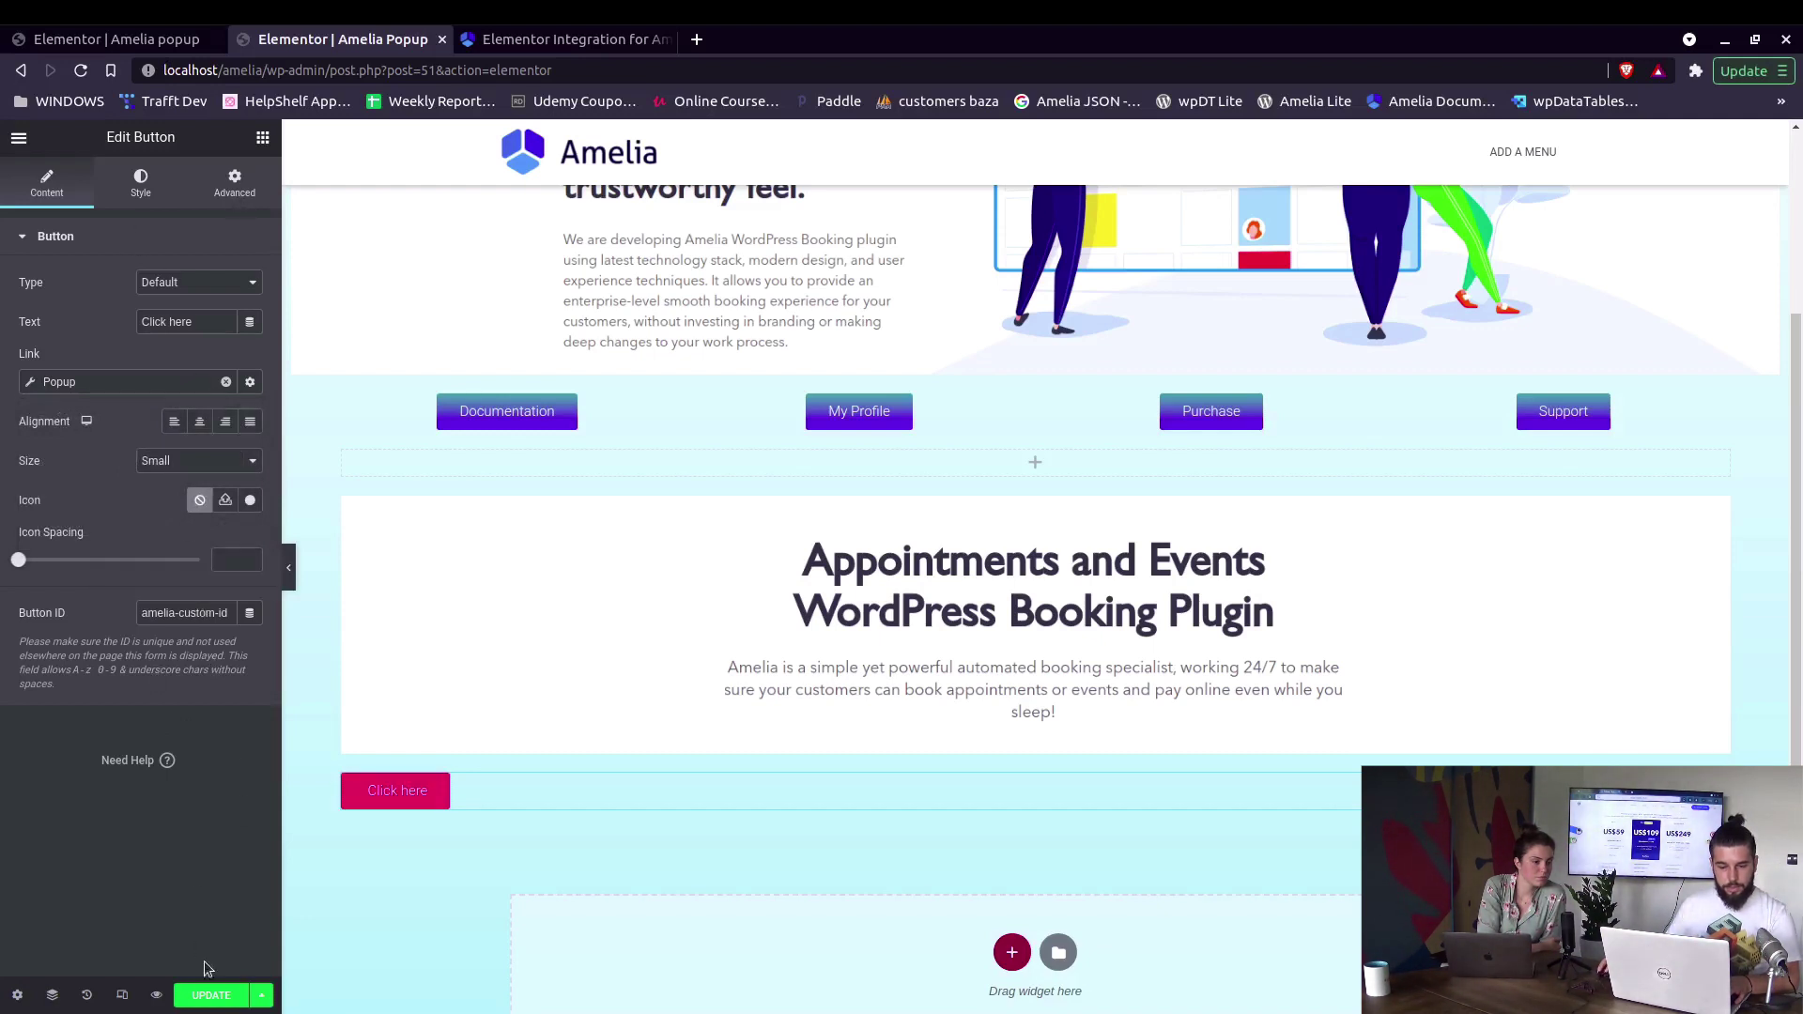
Update the landing page and open its preview in a new tab
click(210, 994)
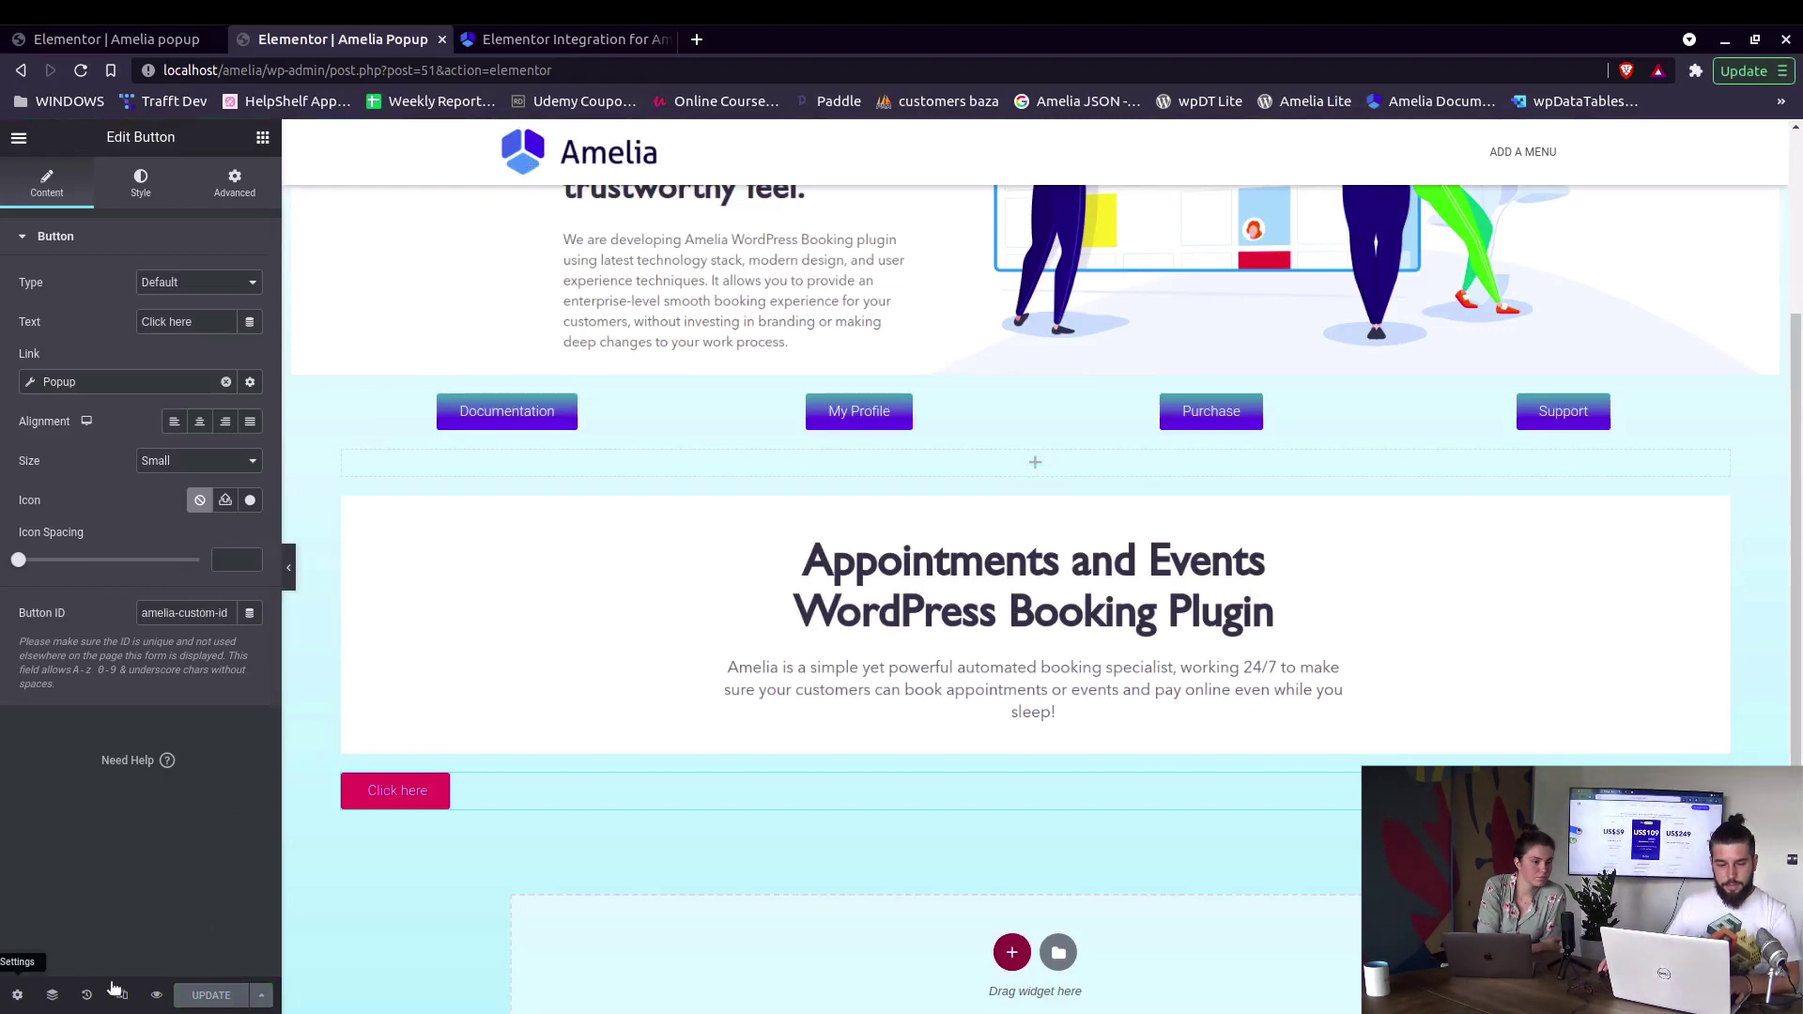
click(156, 994)
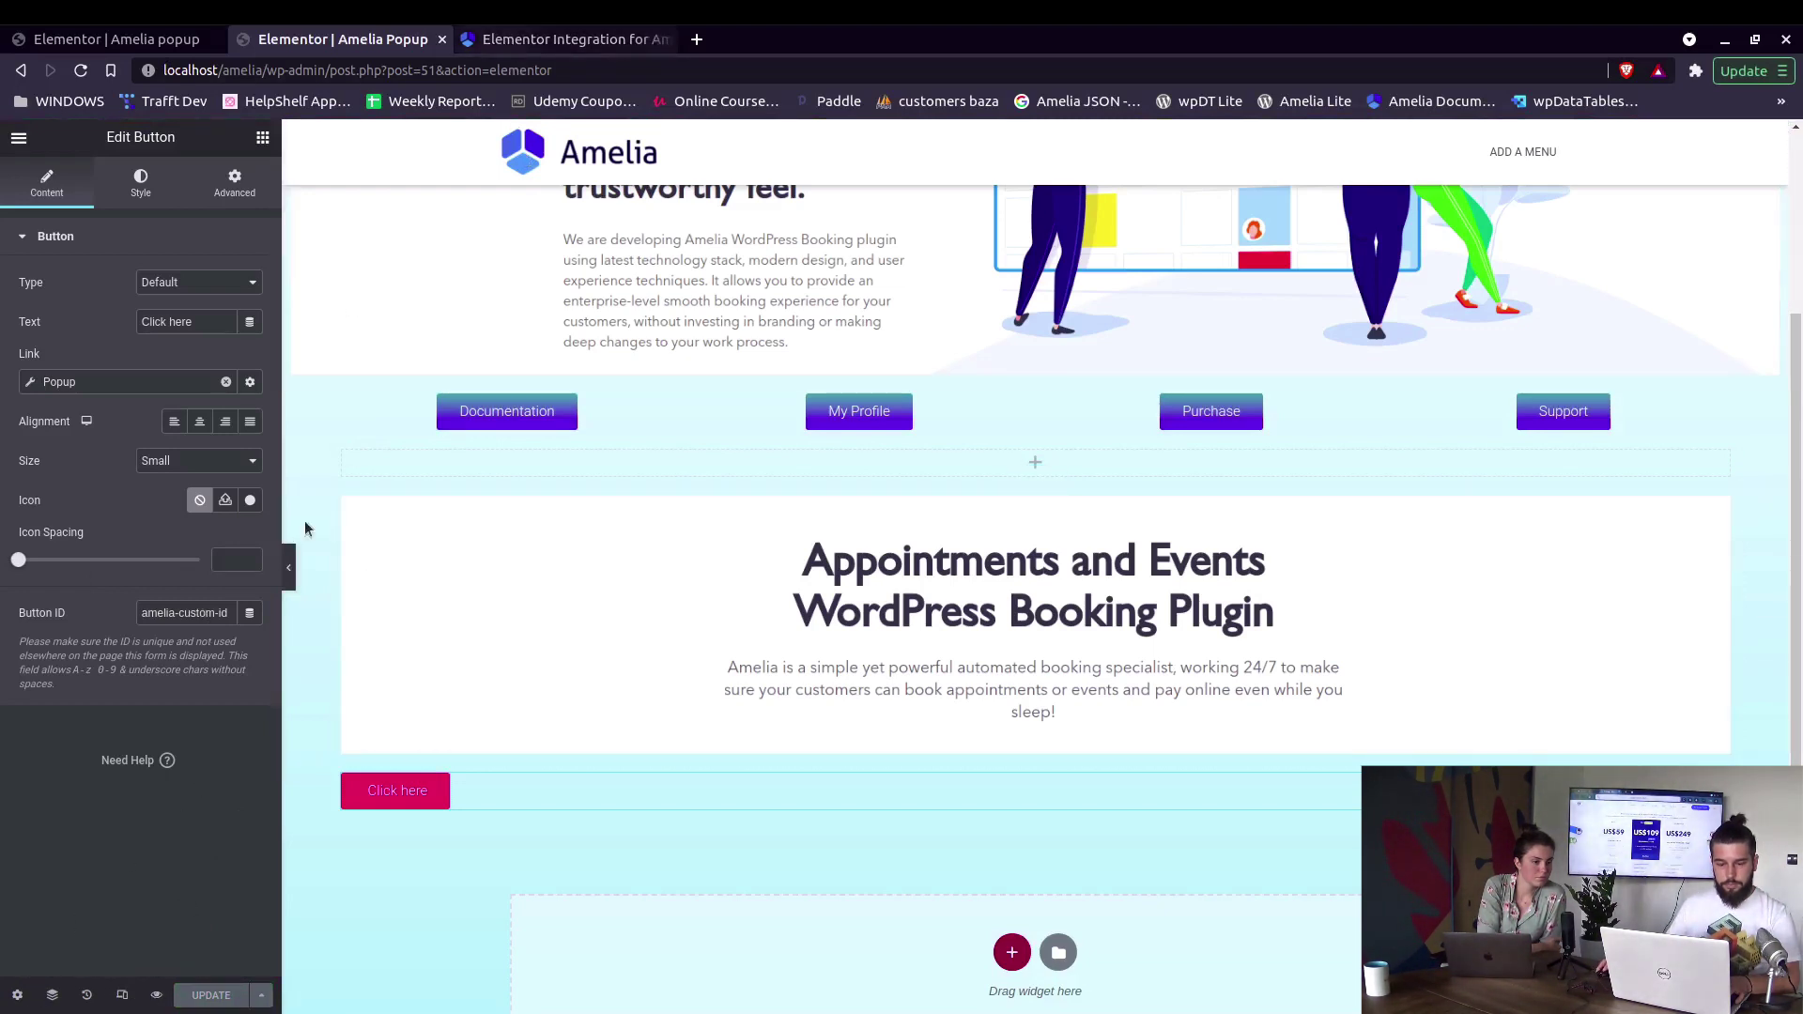
click(492, 36)
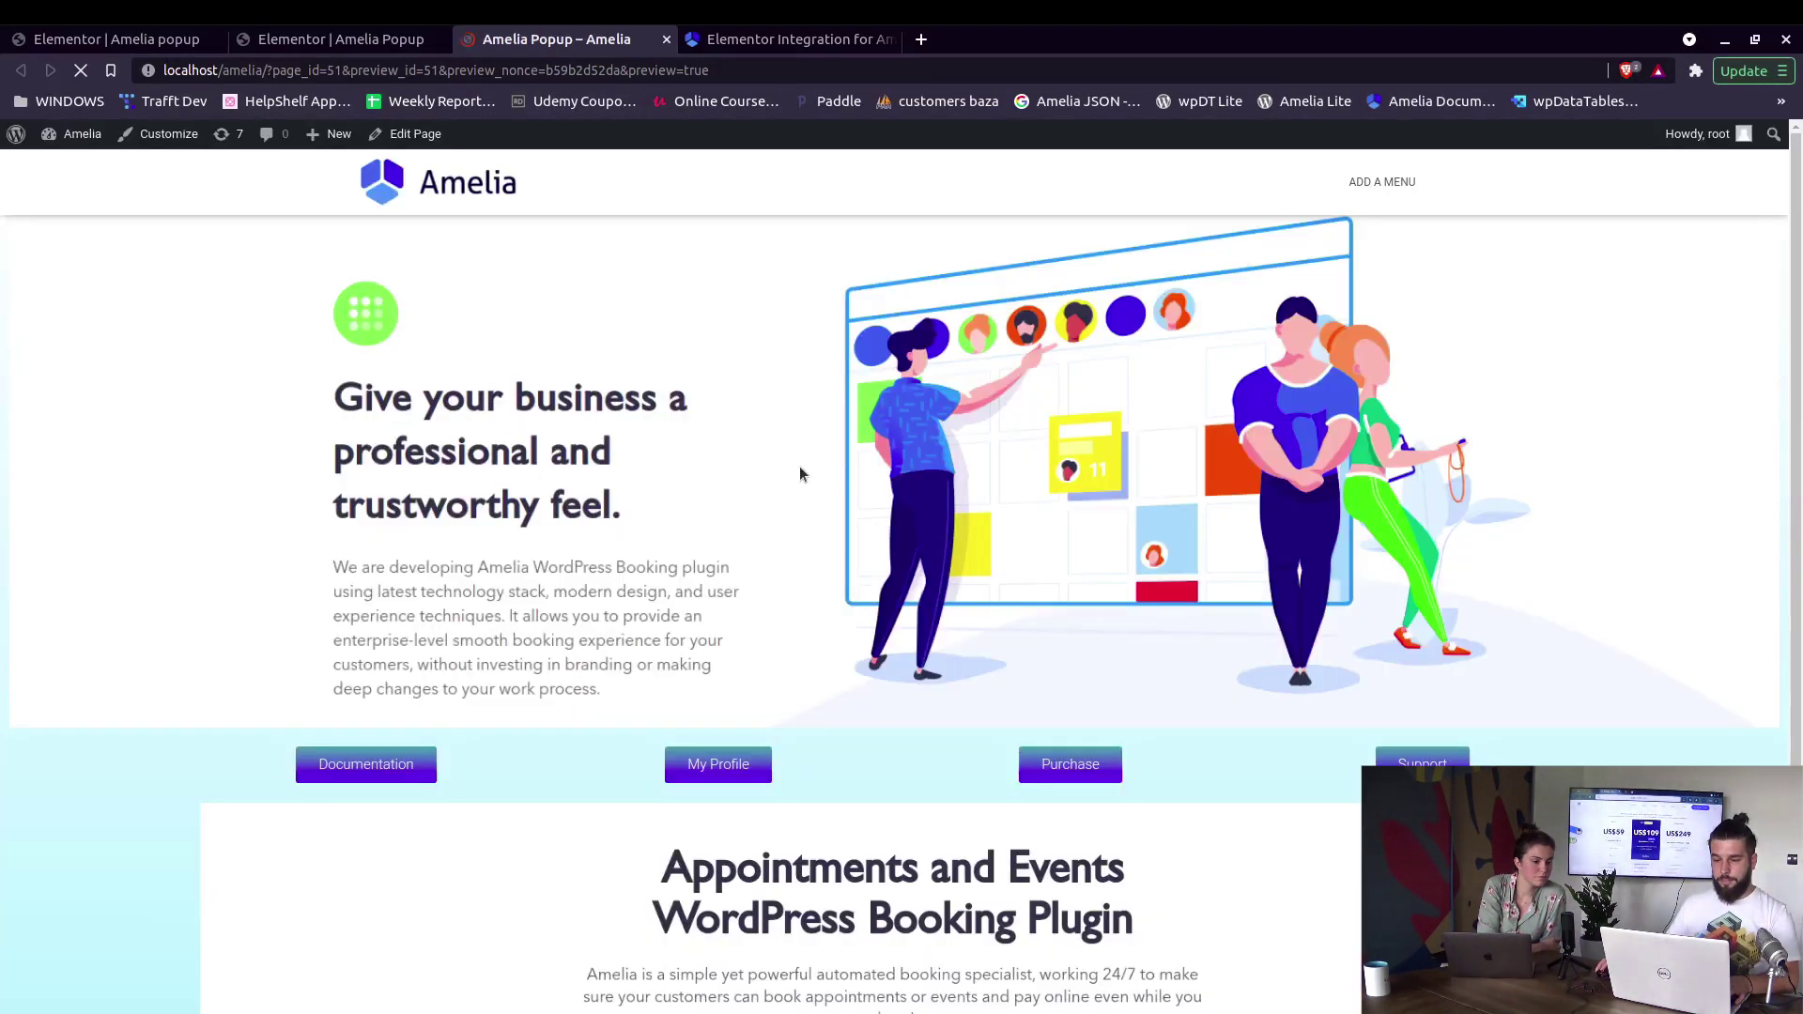
In the preview, open the booking popup and book Basic Lifetime for July 8, 2021, 9:00 am
scroll(801, 474, down, 3)
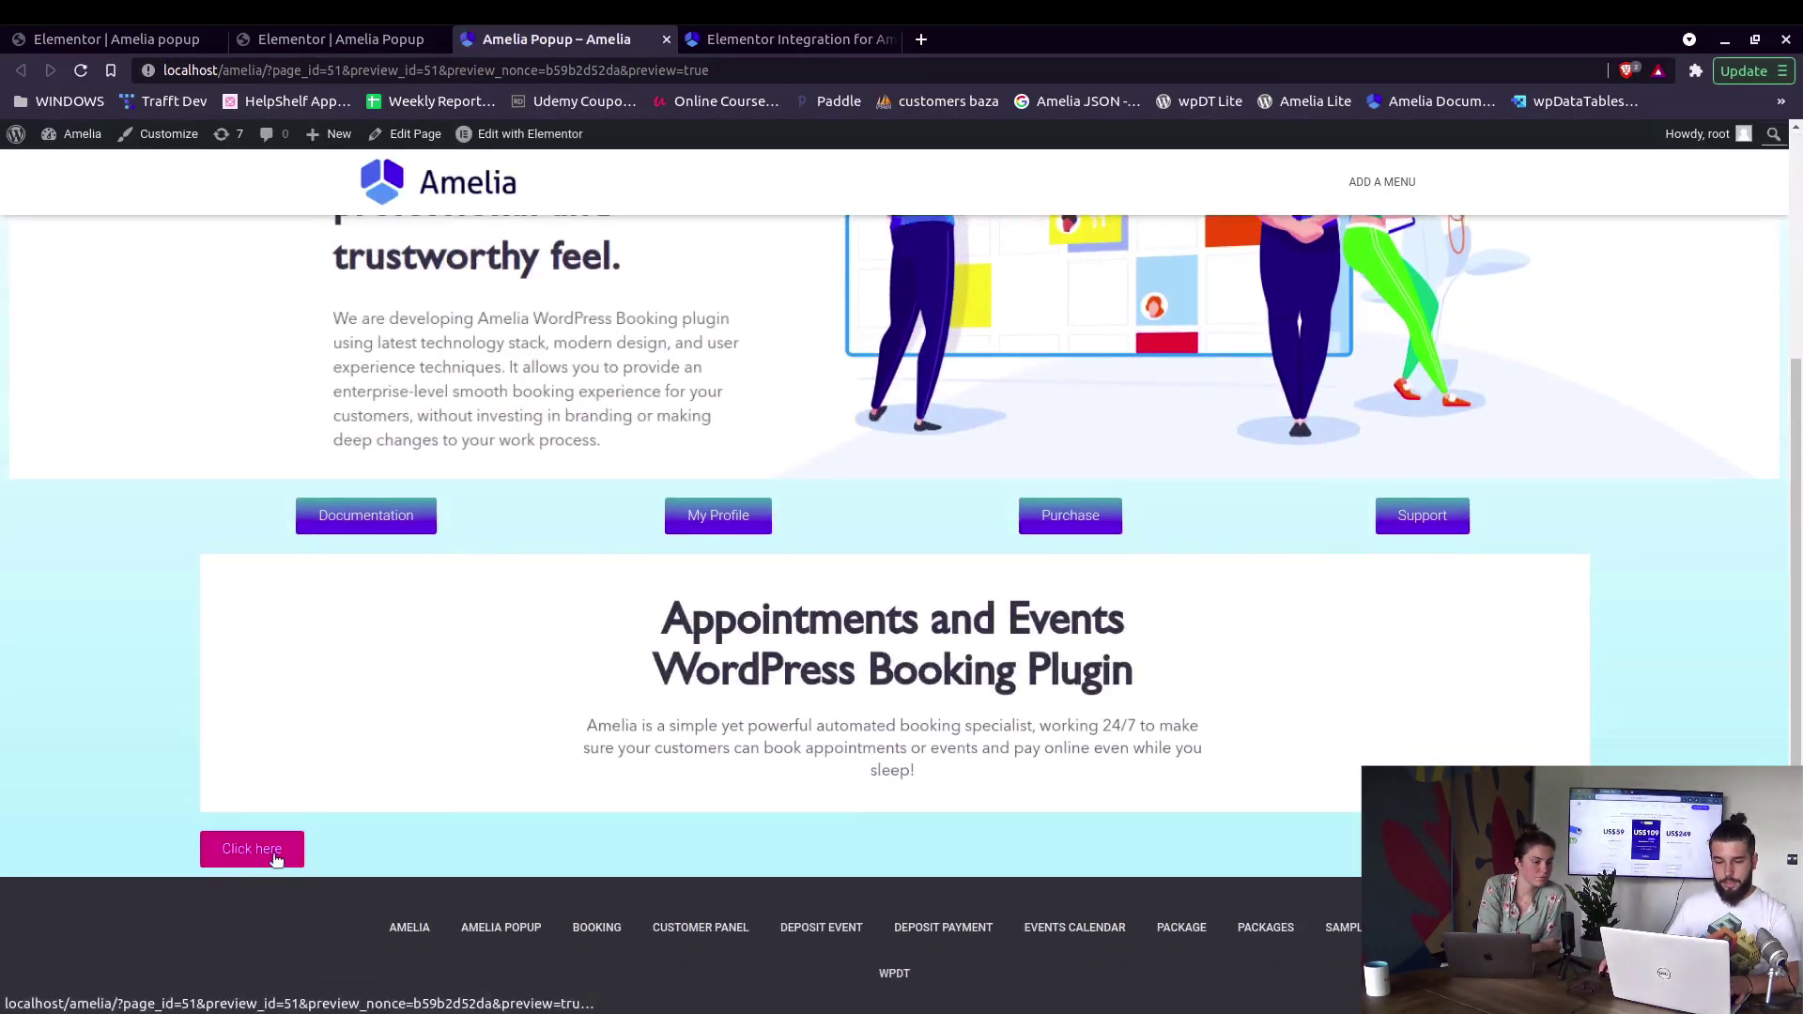
click(273, 855)
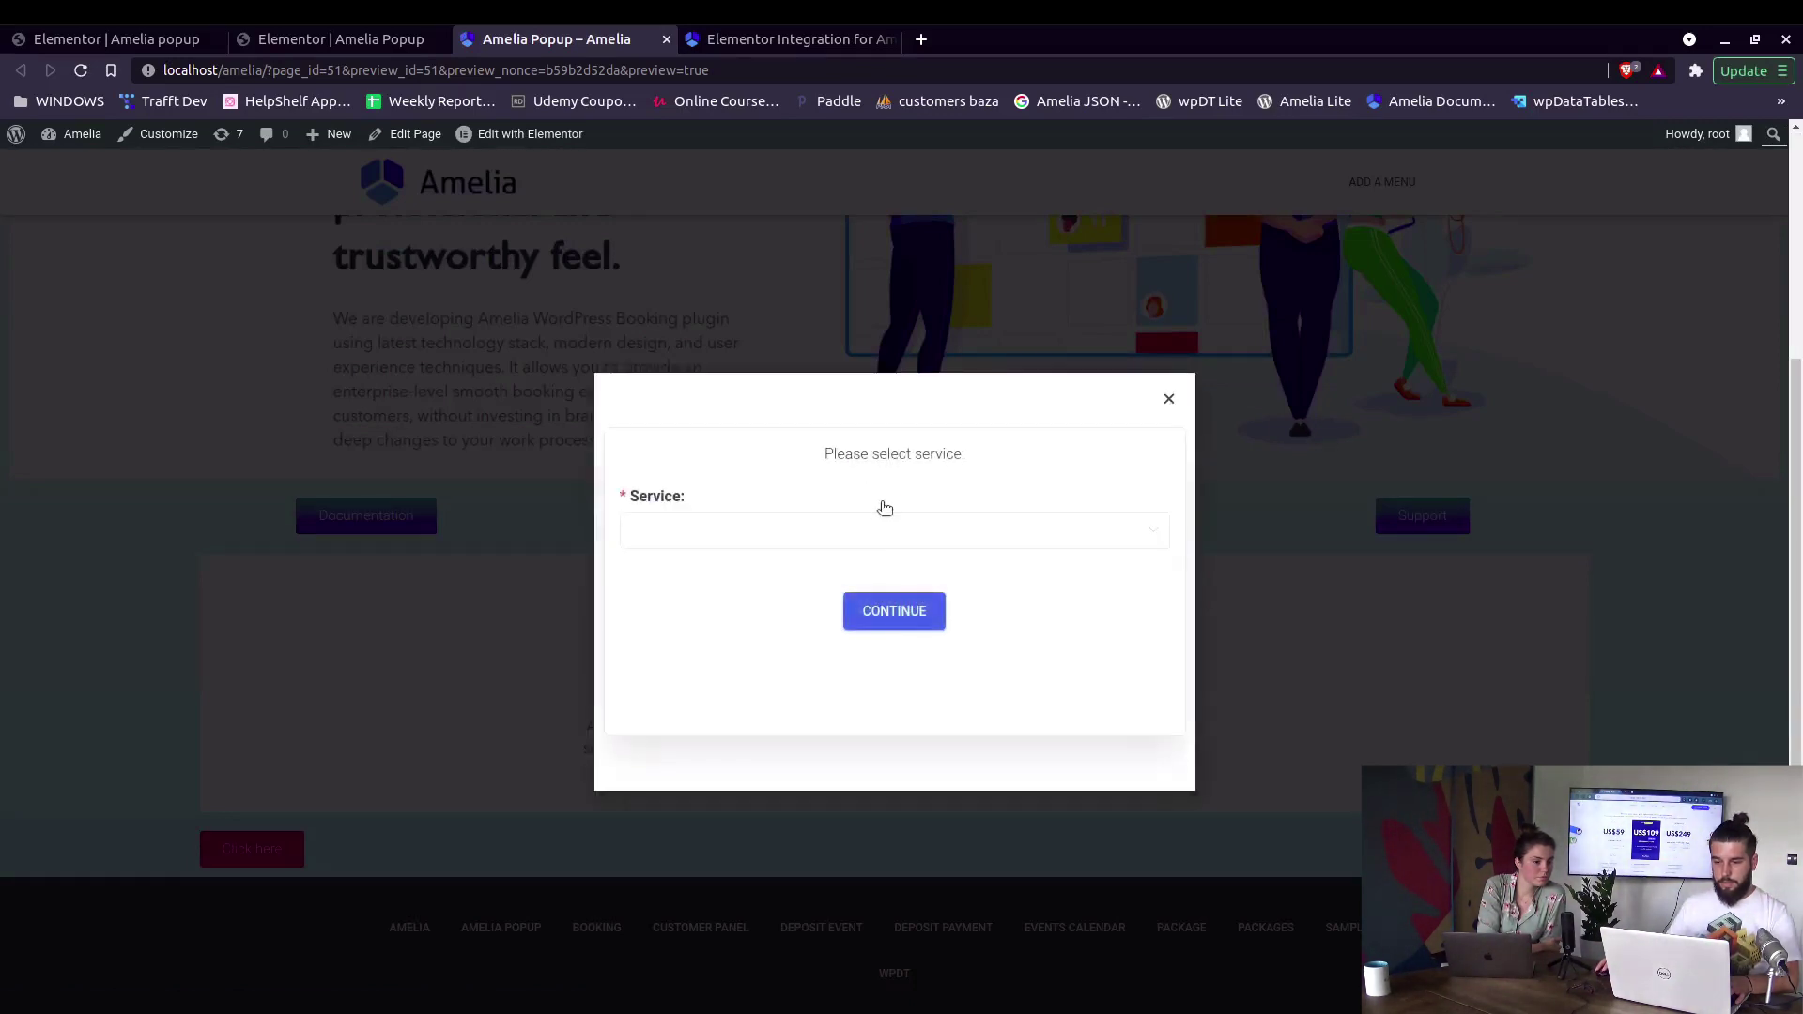
click(914, 527)
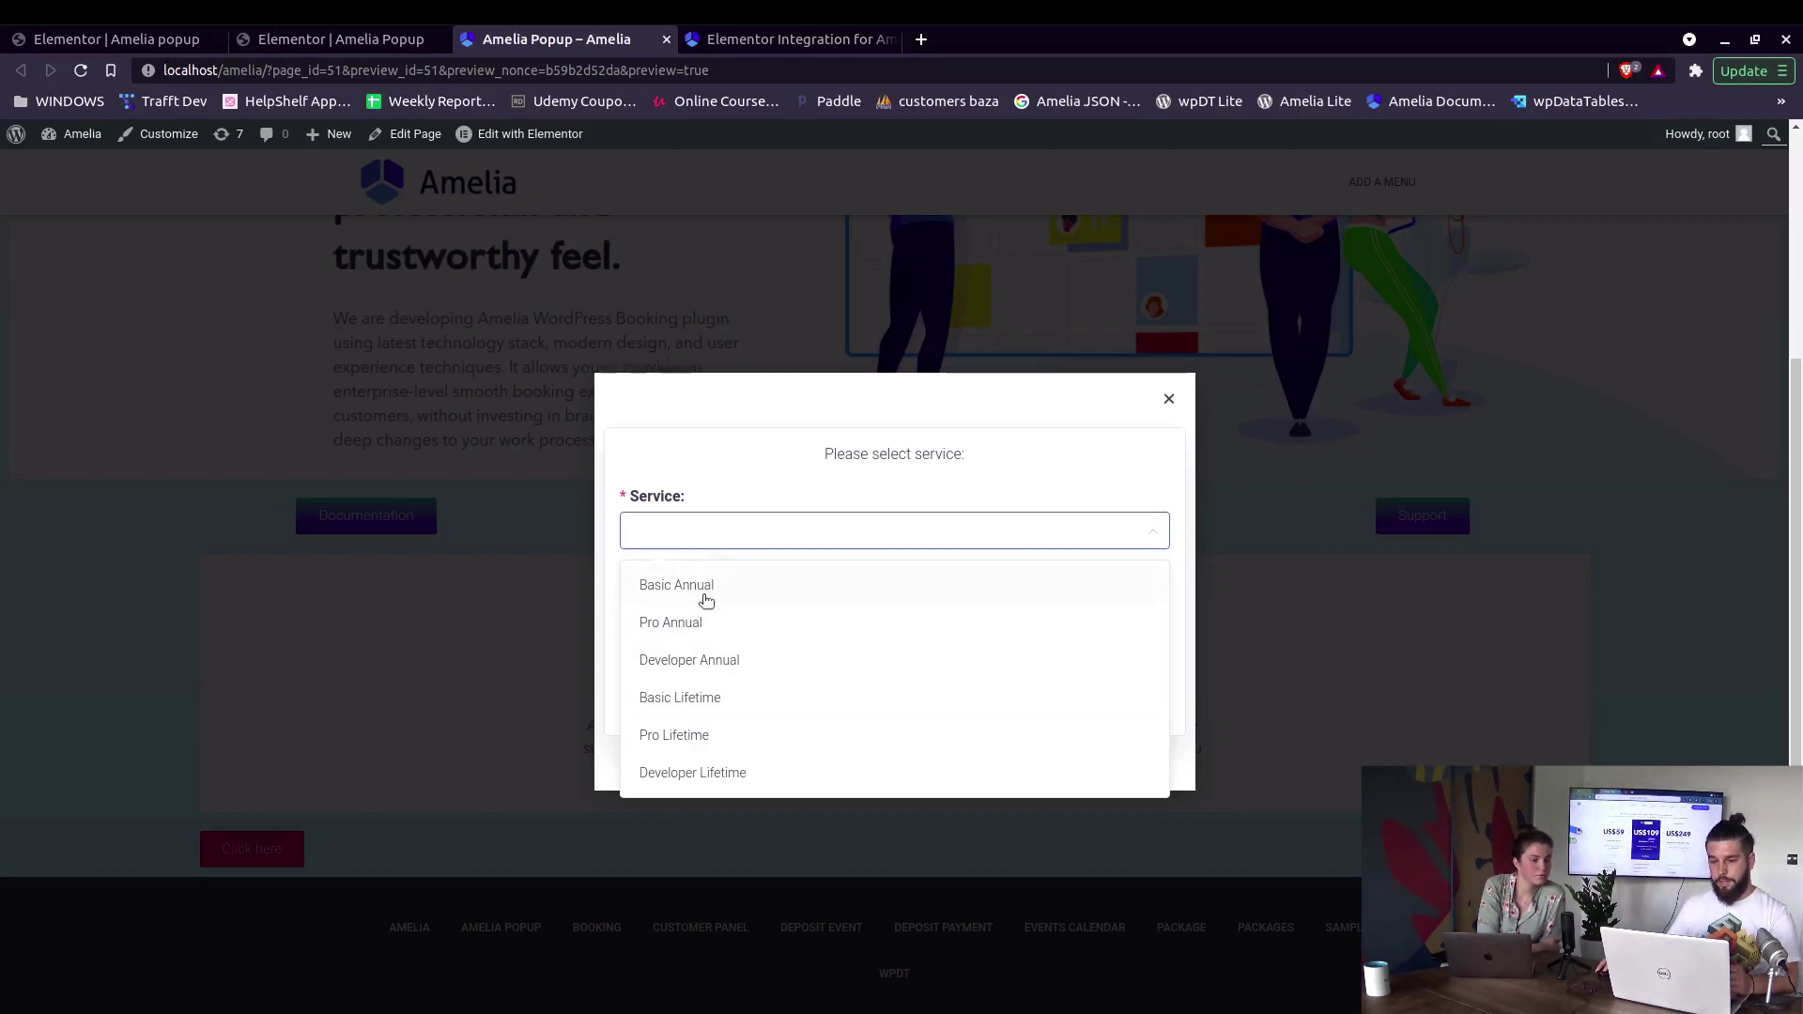
click(694, 696)
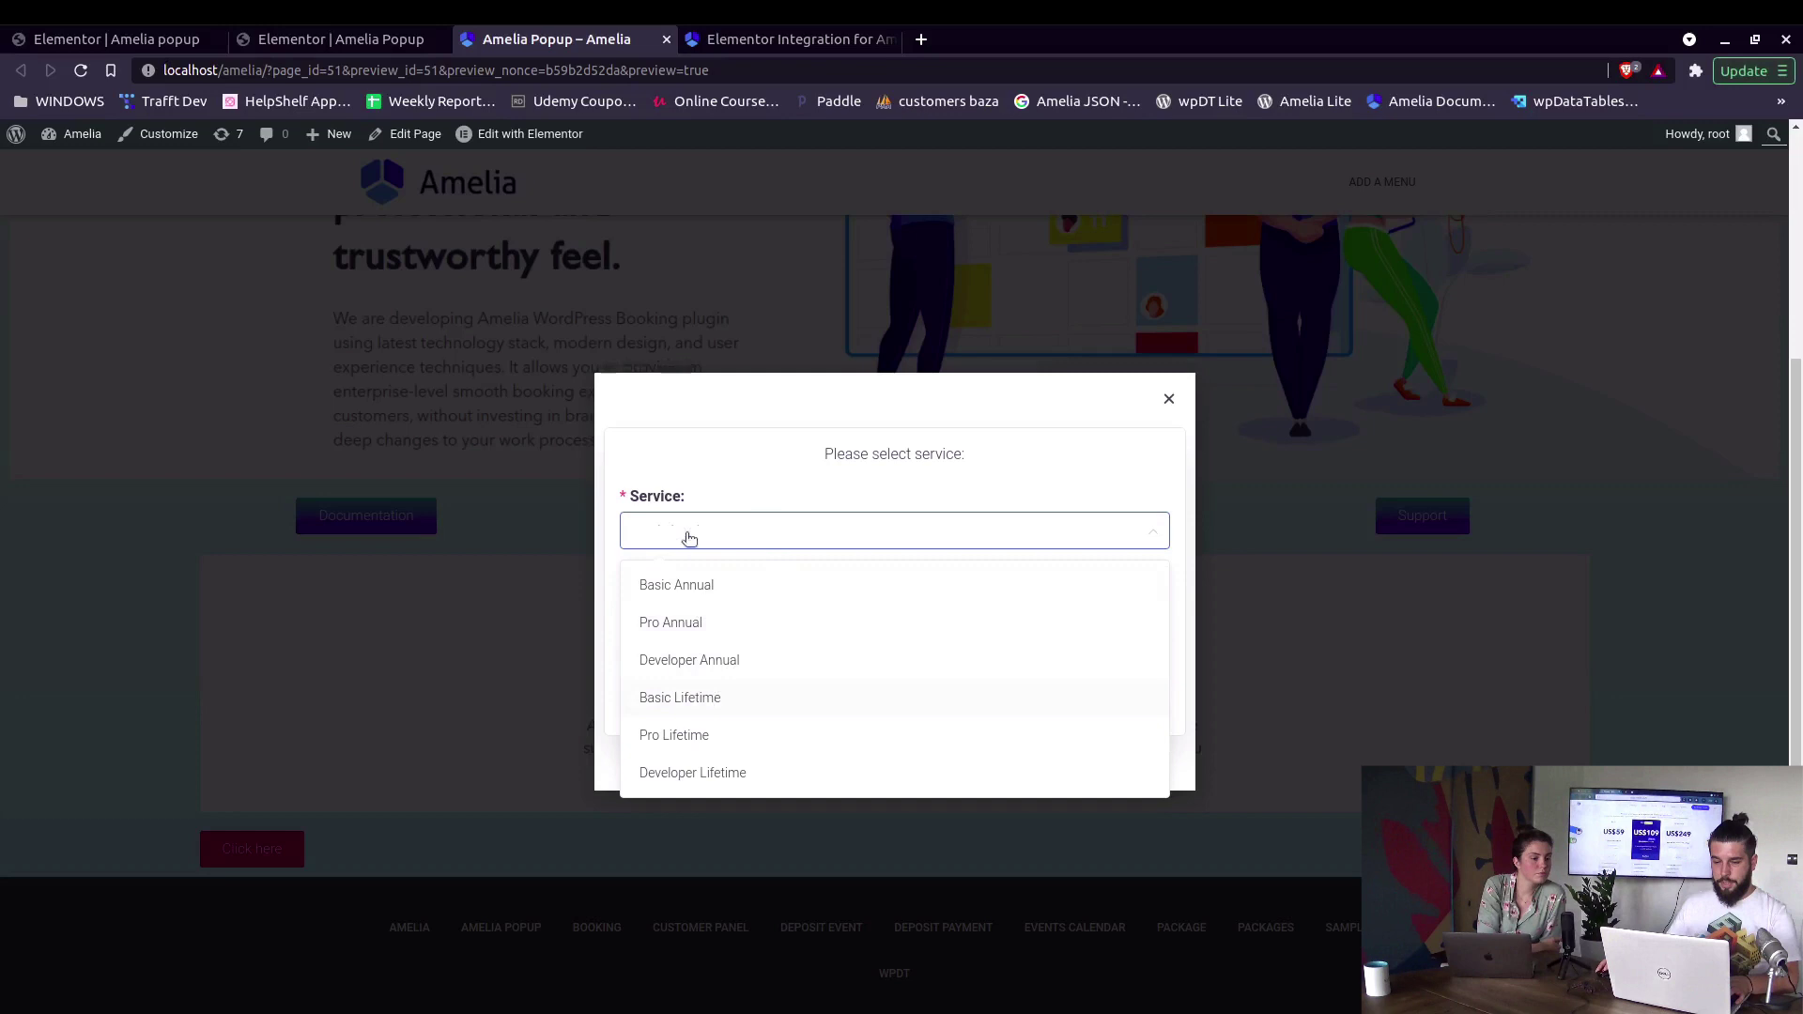
click(869, 622)
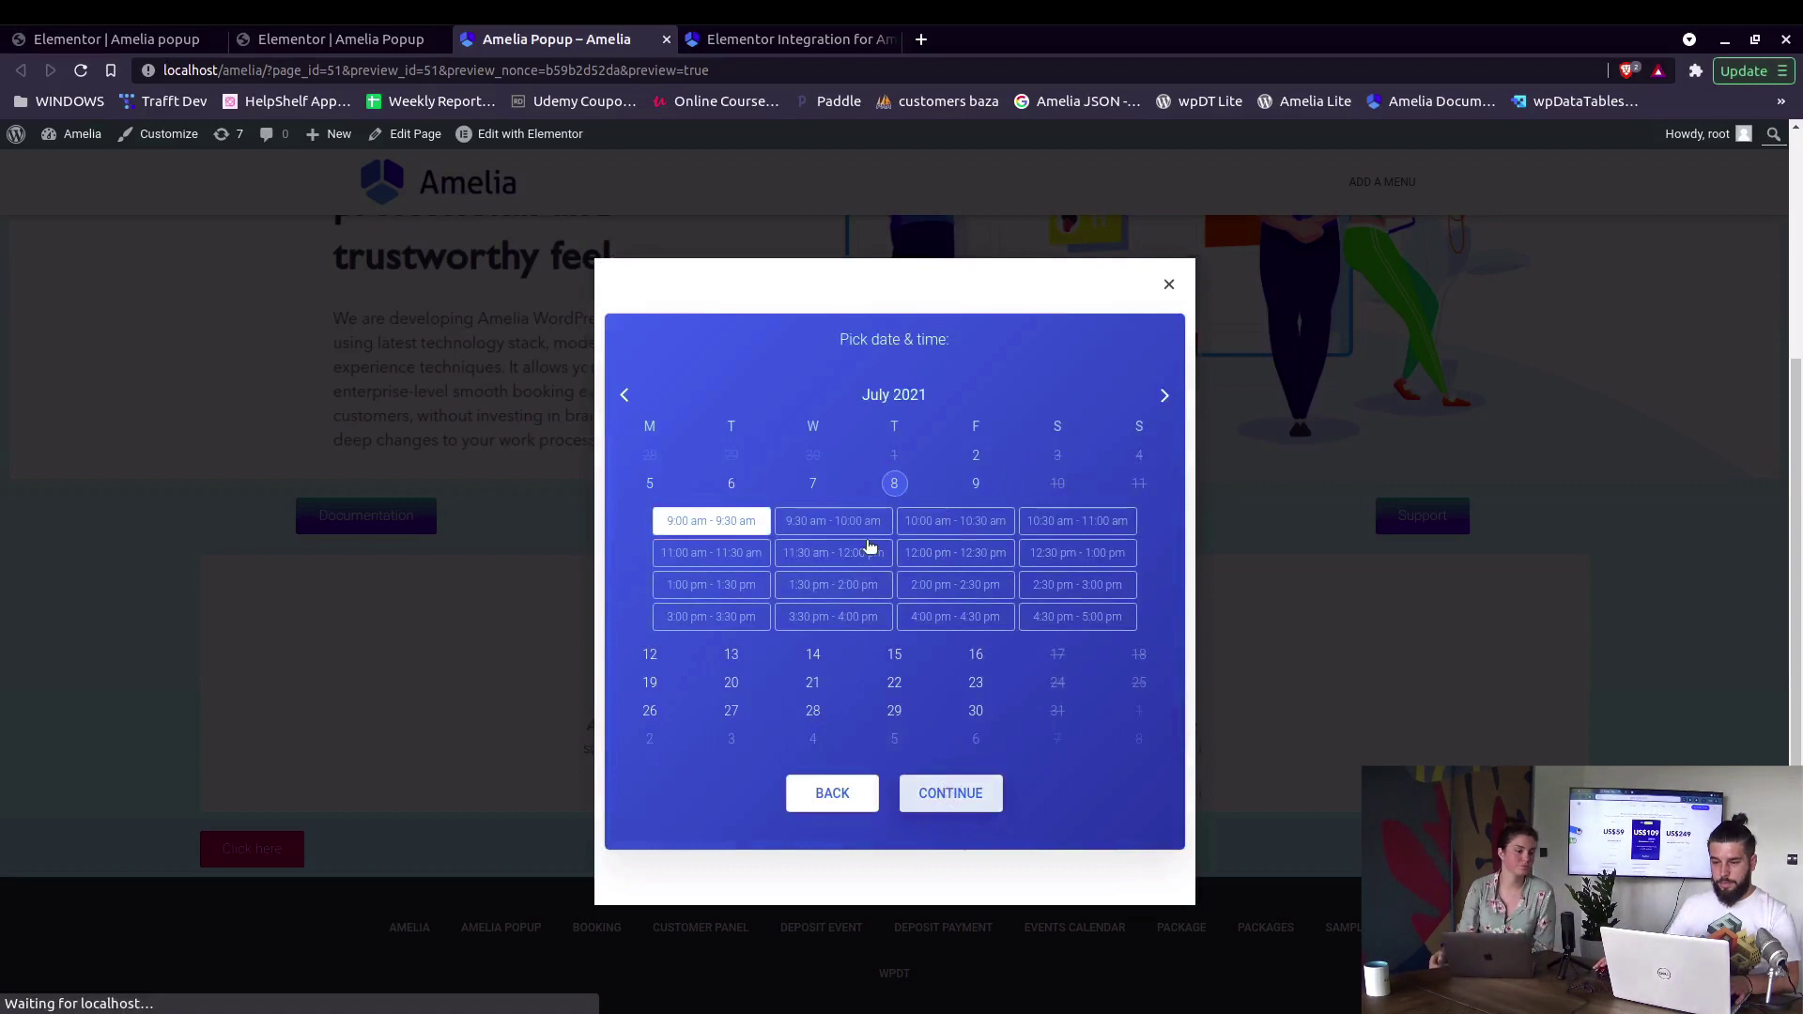
key(Return)
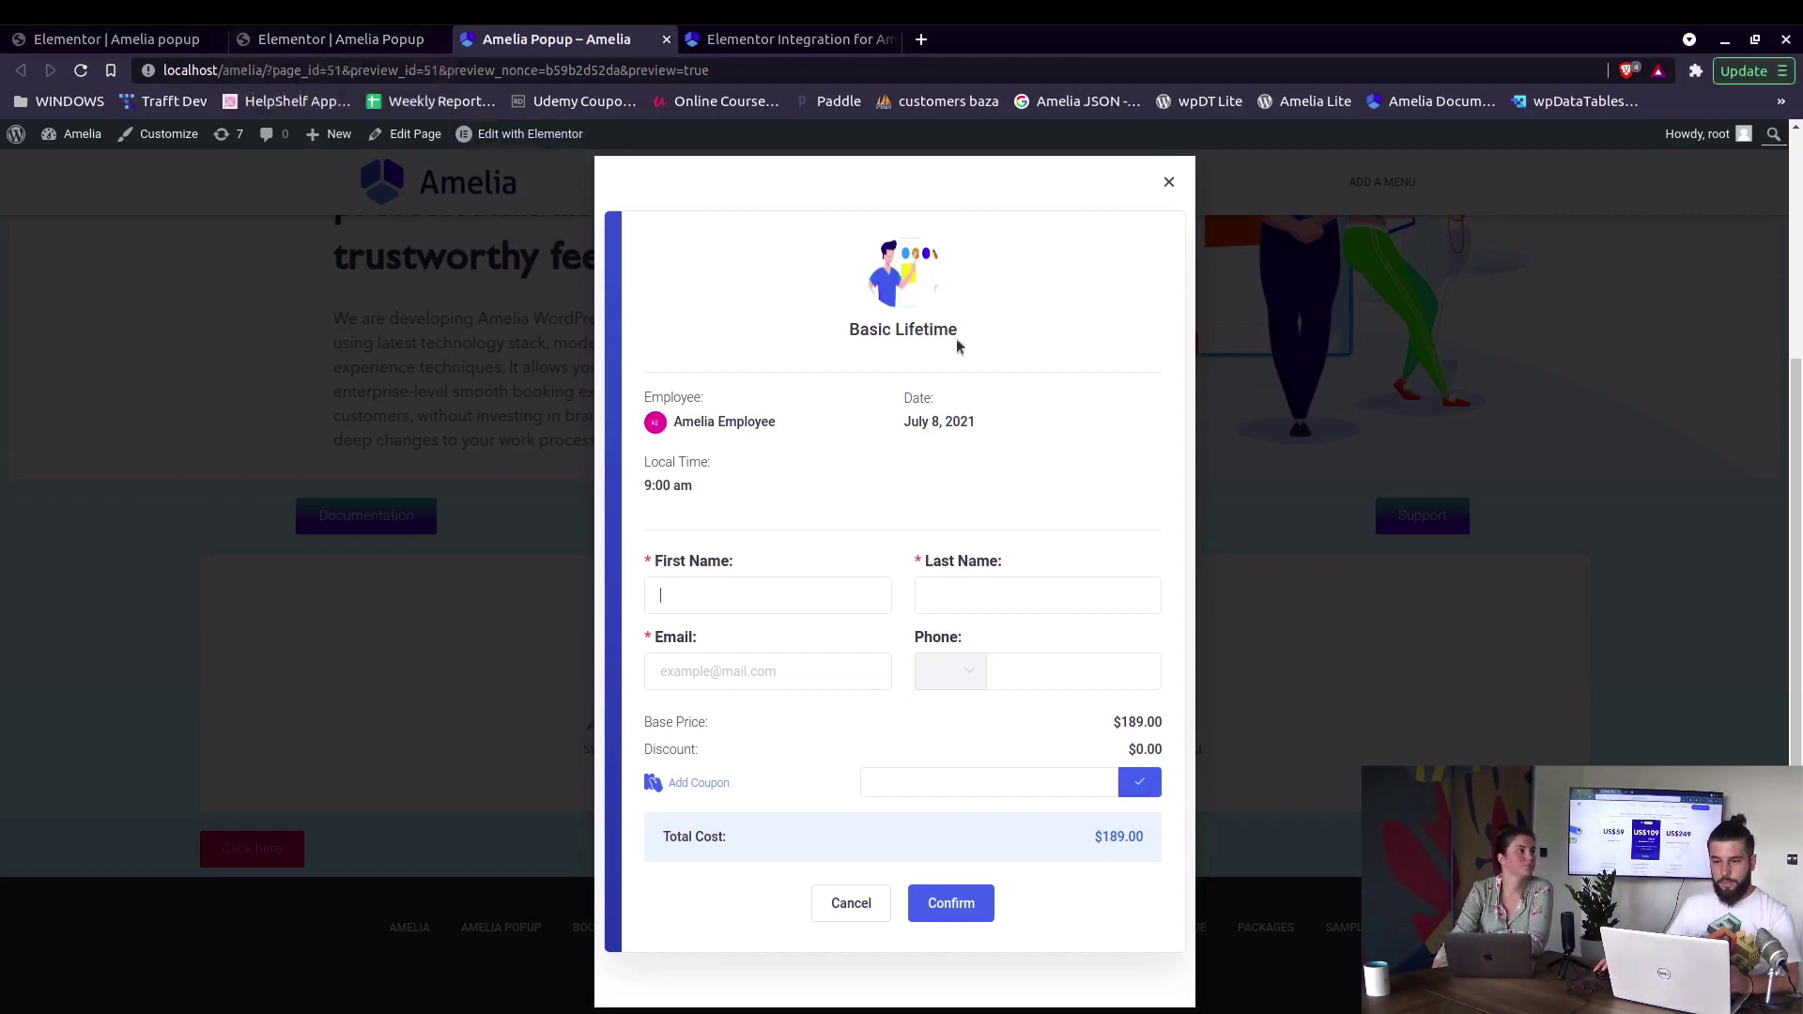
click(341, 39)
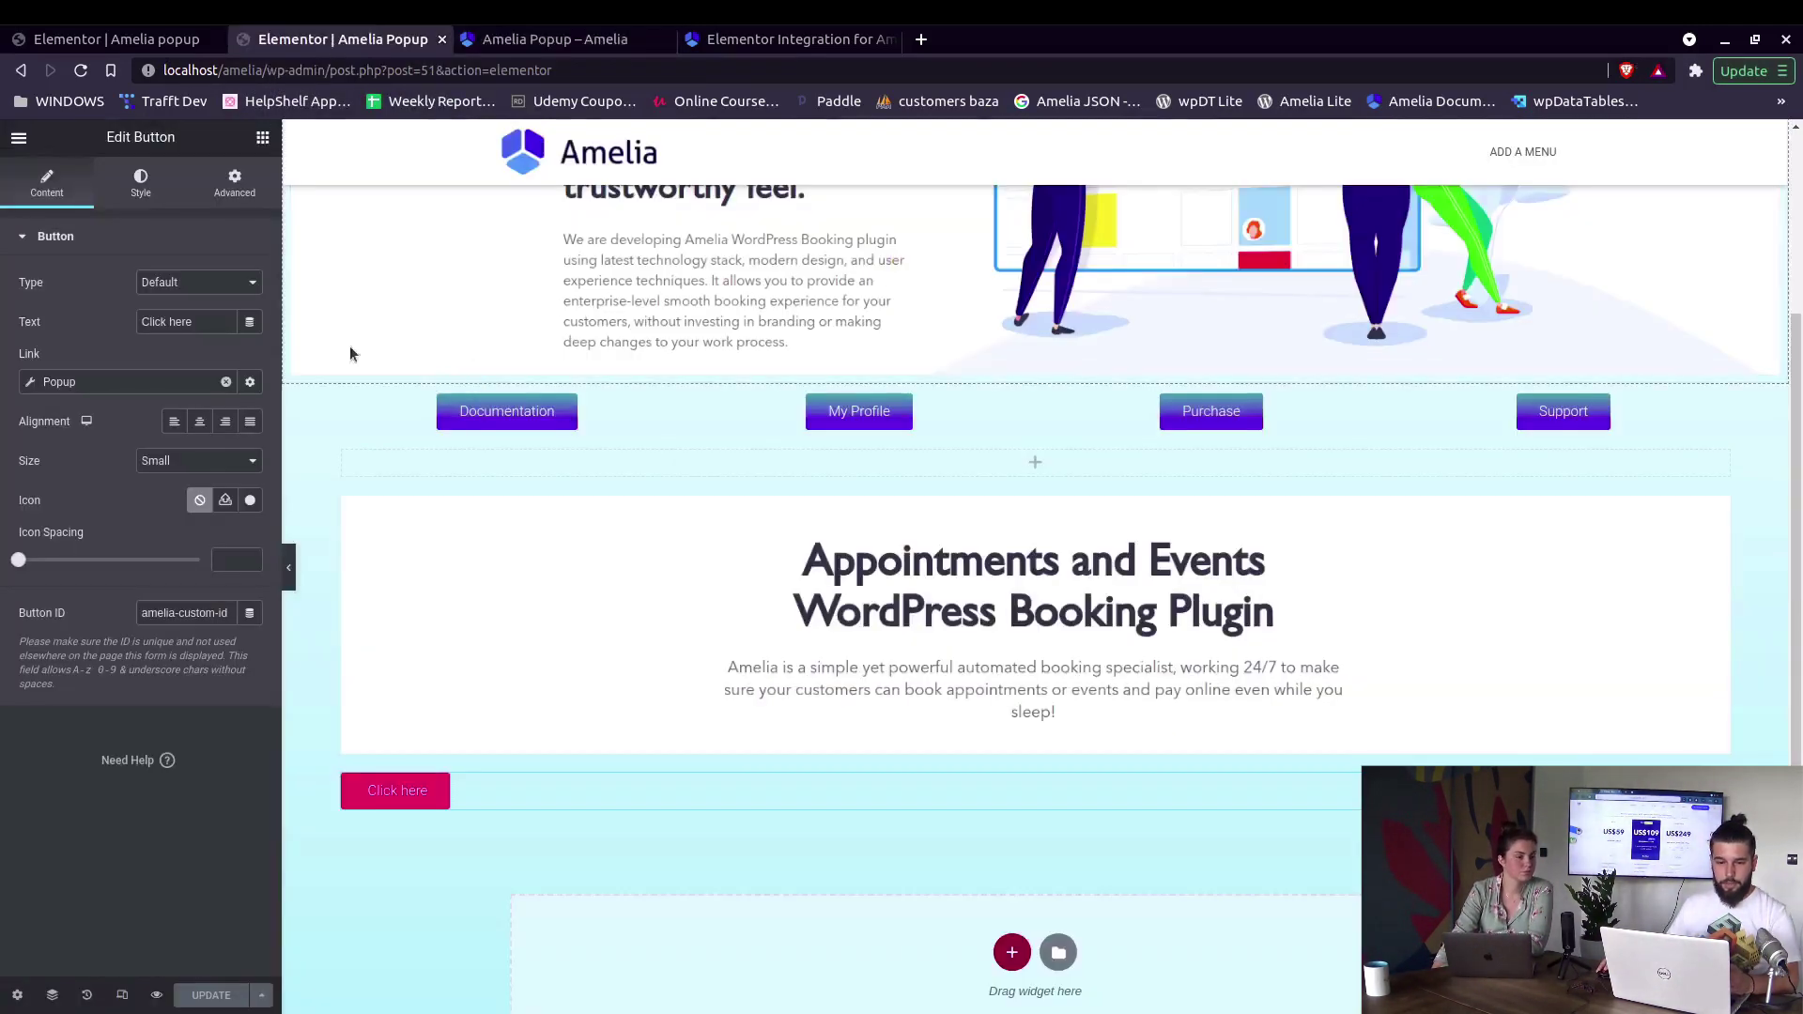
click(133, 41)
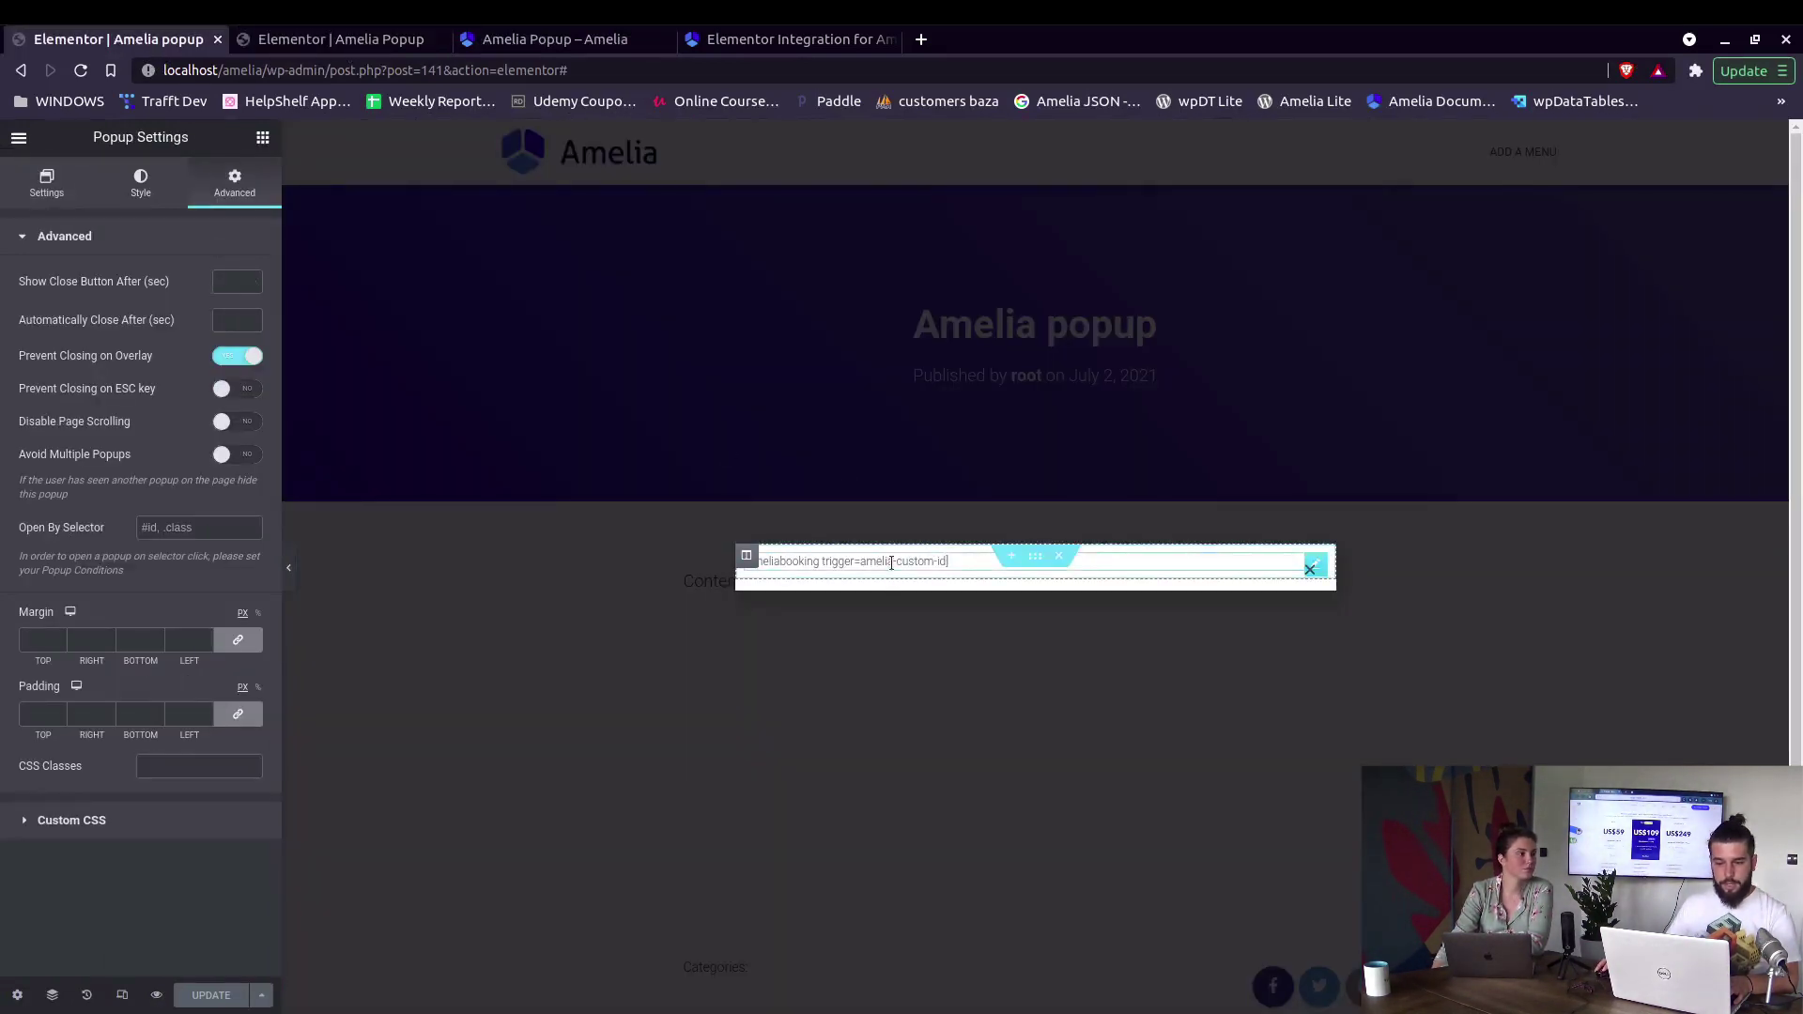
click(902, 562)
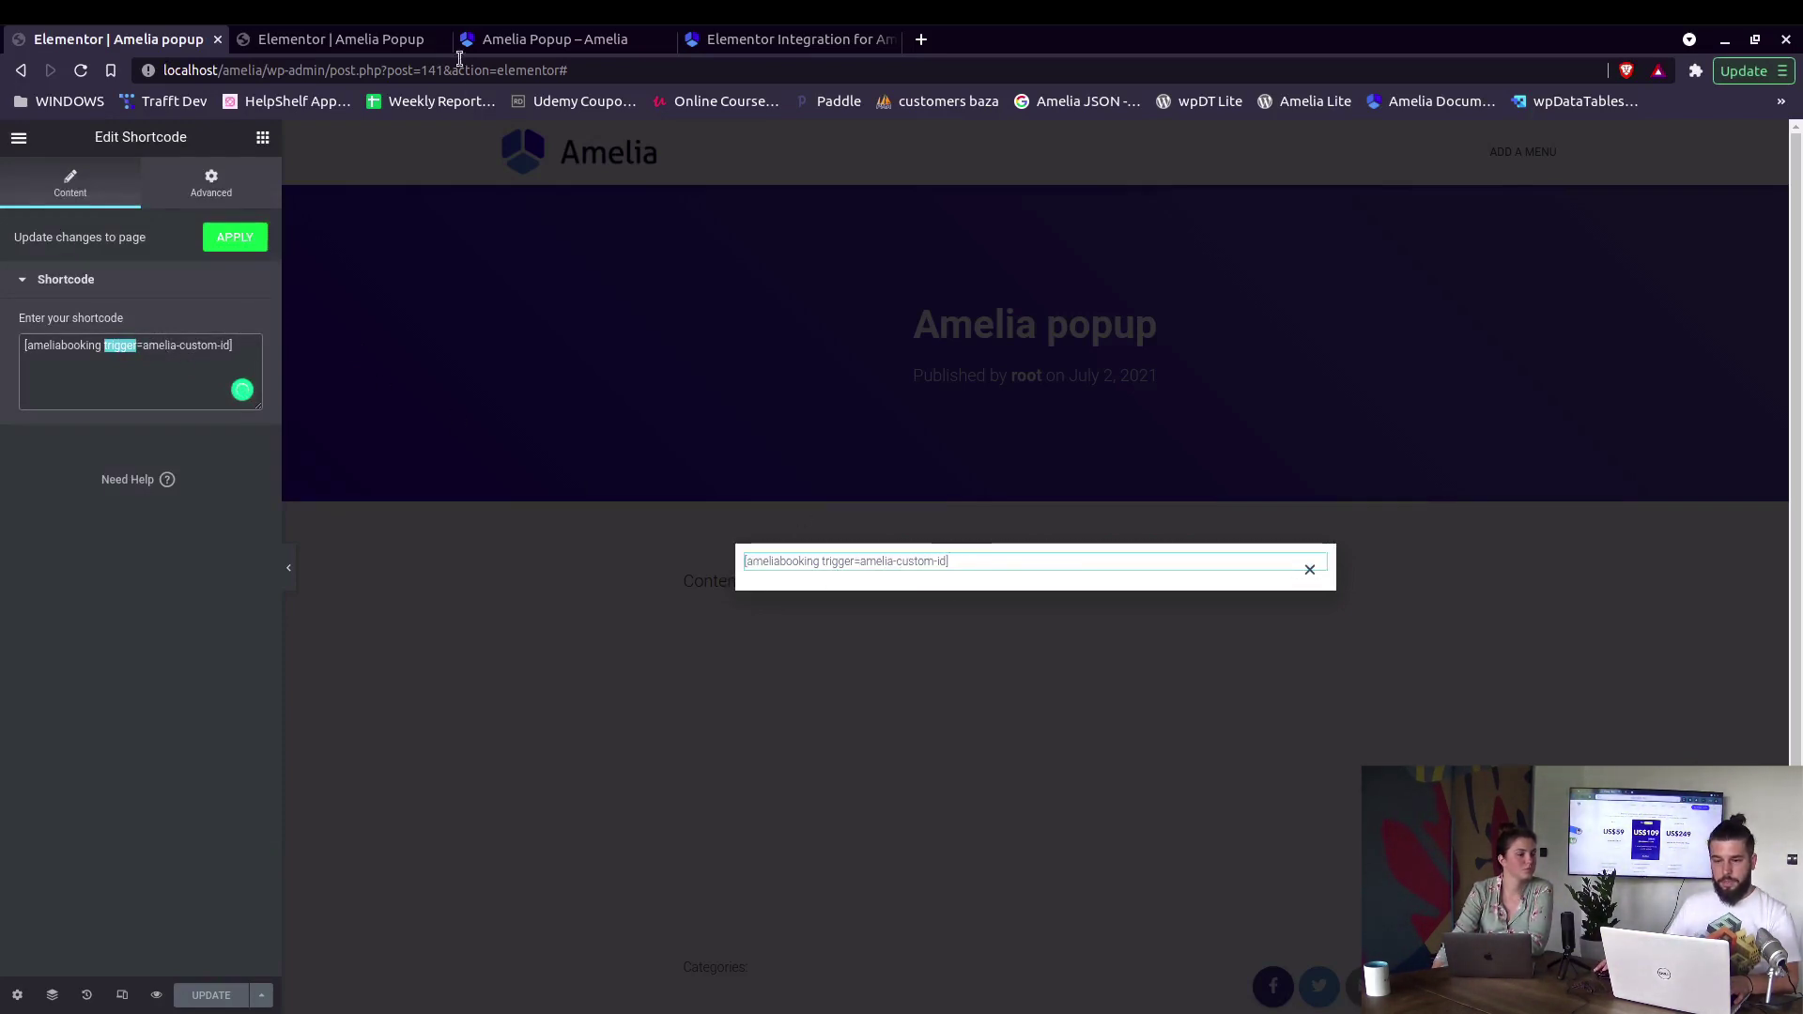
click(515, 42)
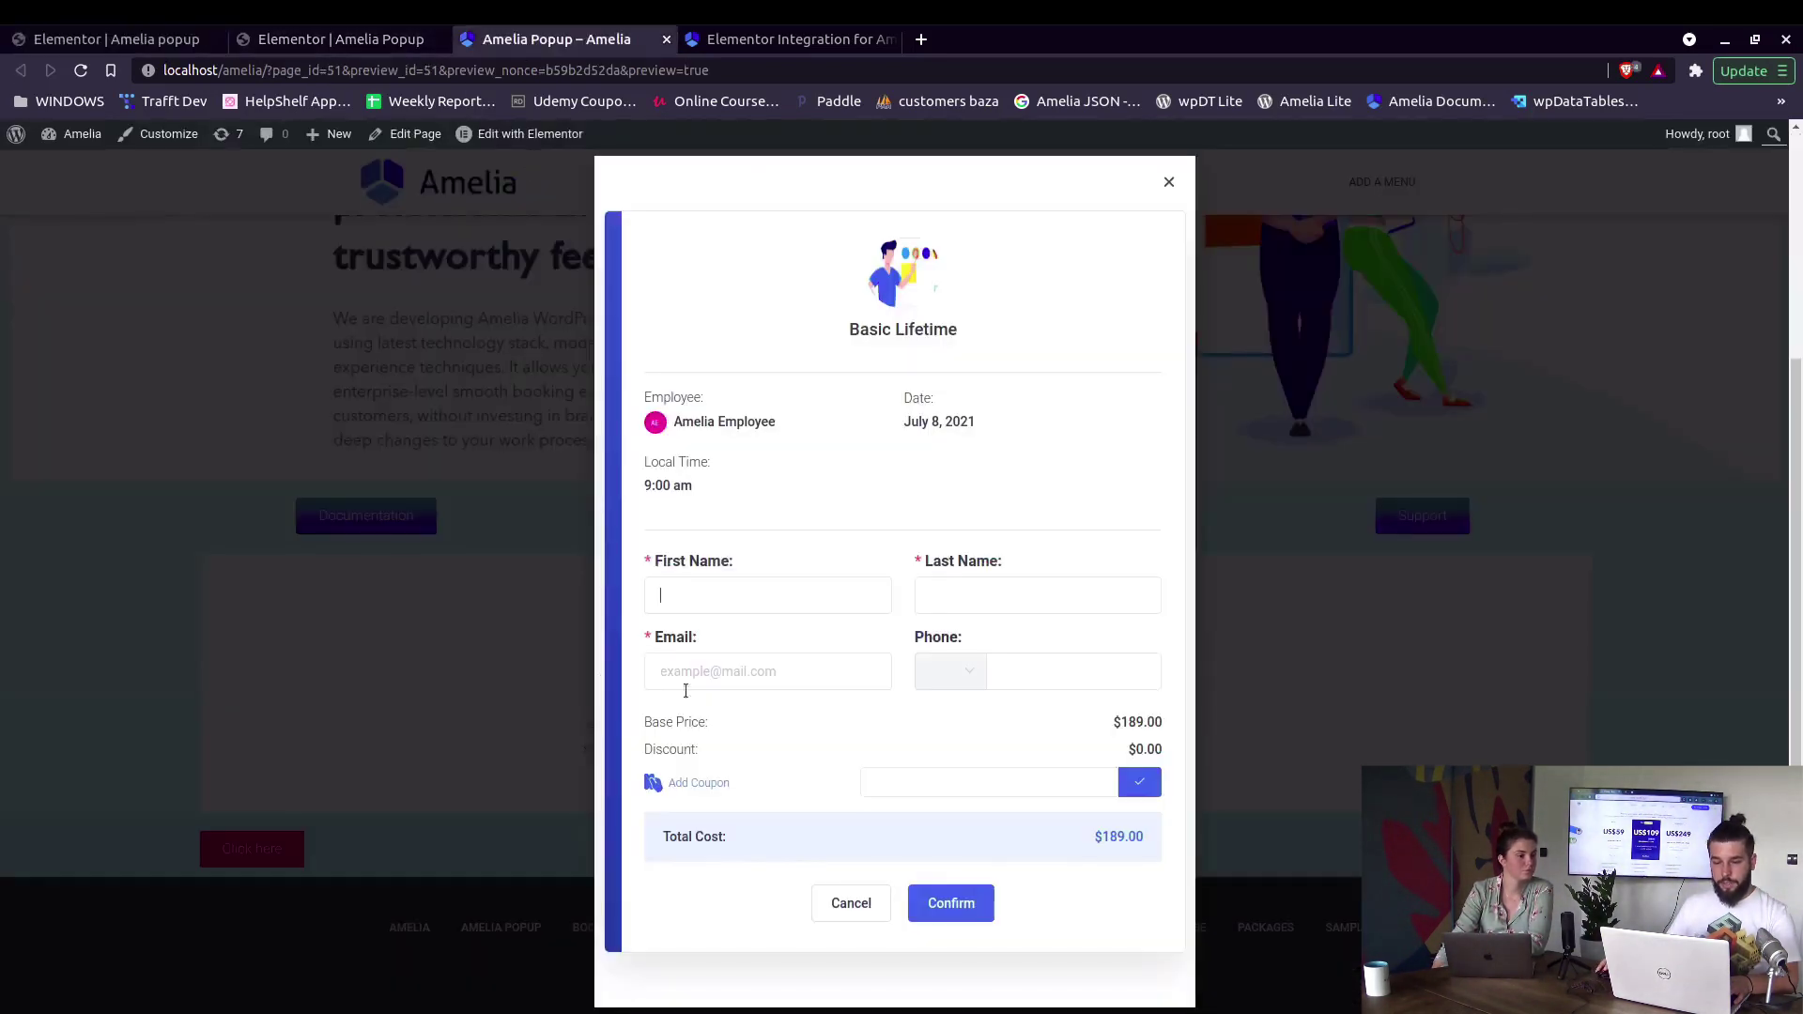
click(329, 40)
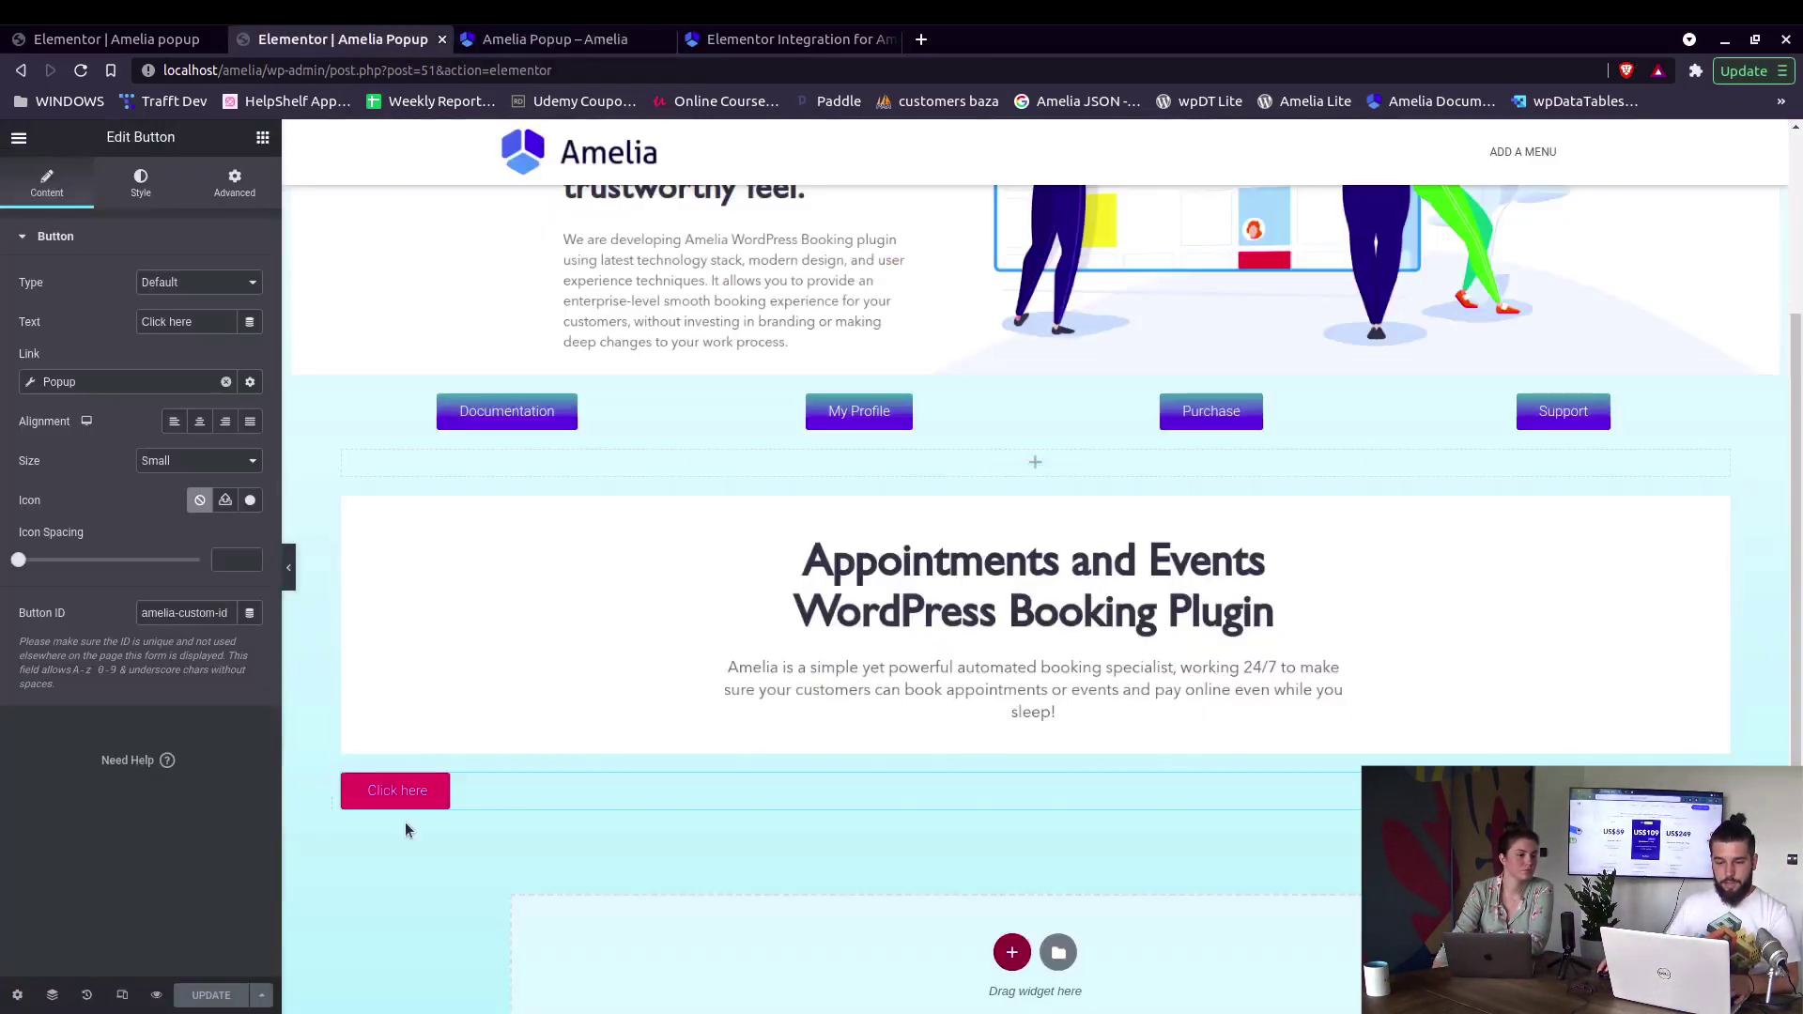
click(406, 794)
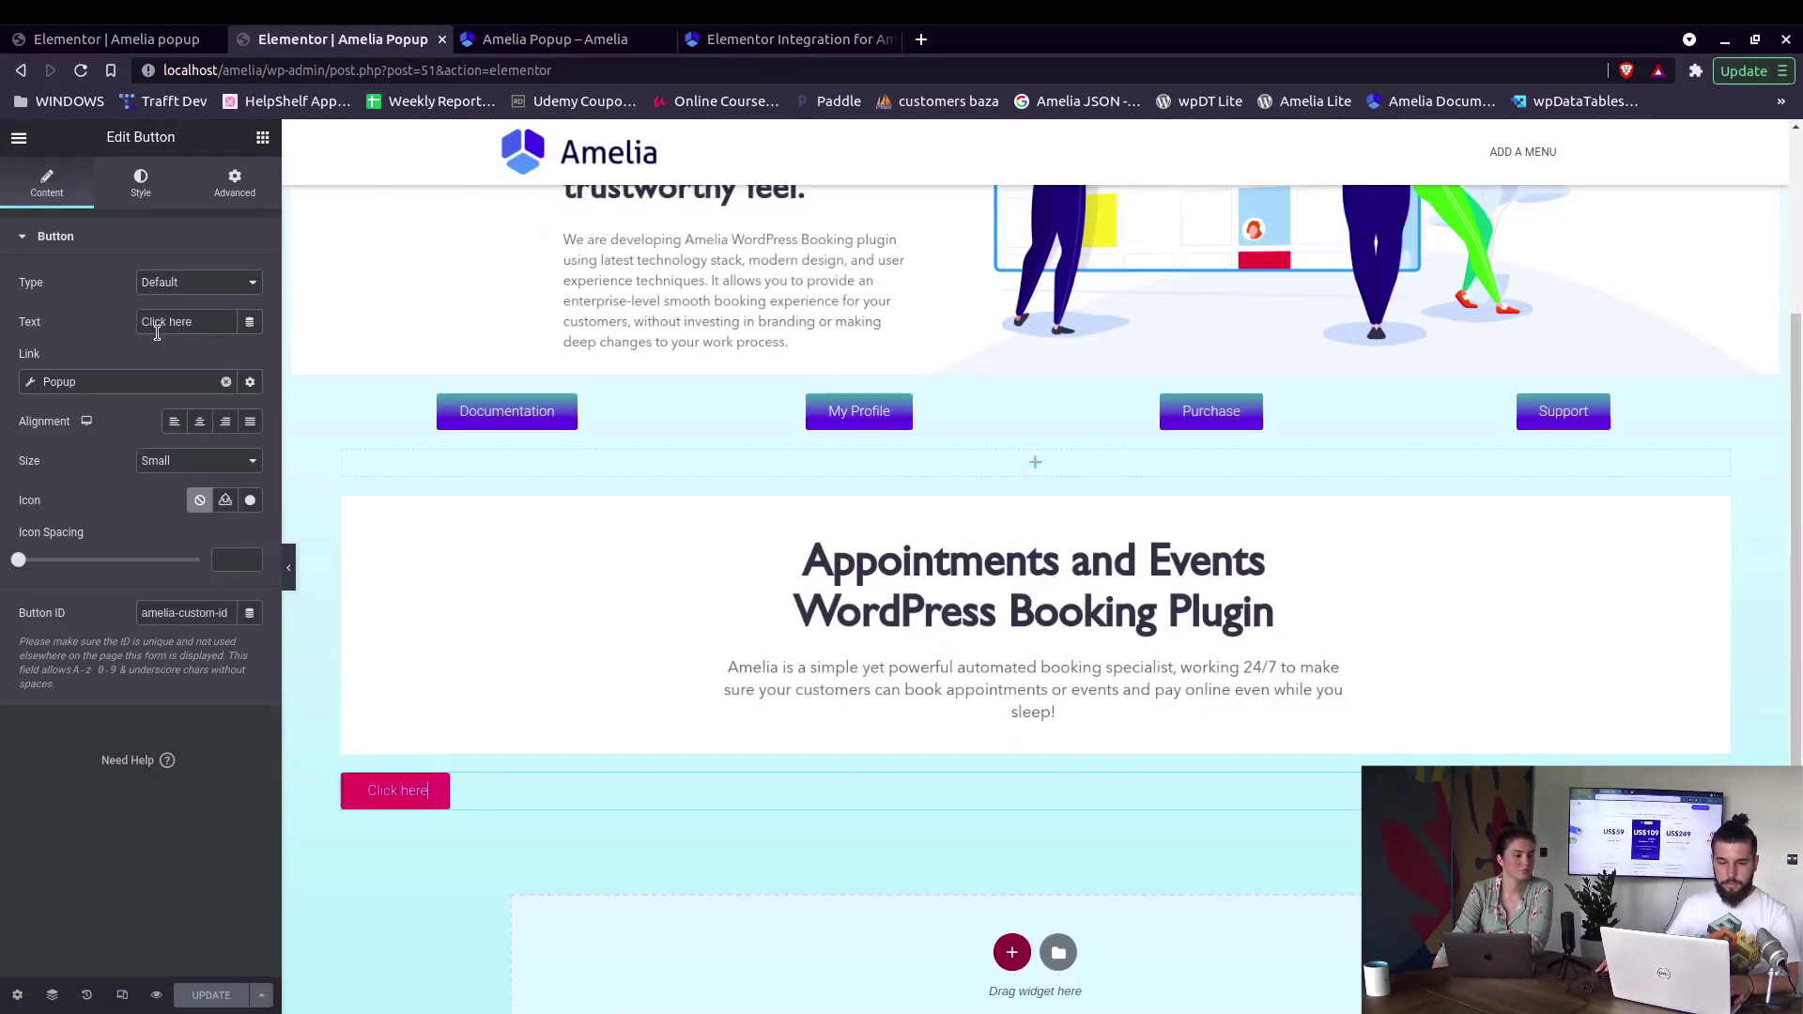
Give the Click here button a Bounce In entrance animation
click(235, 184)
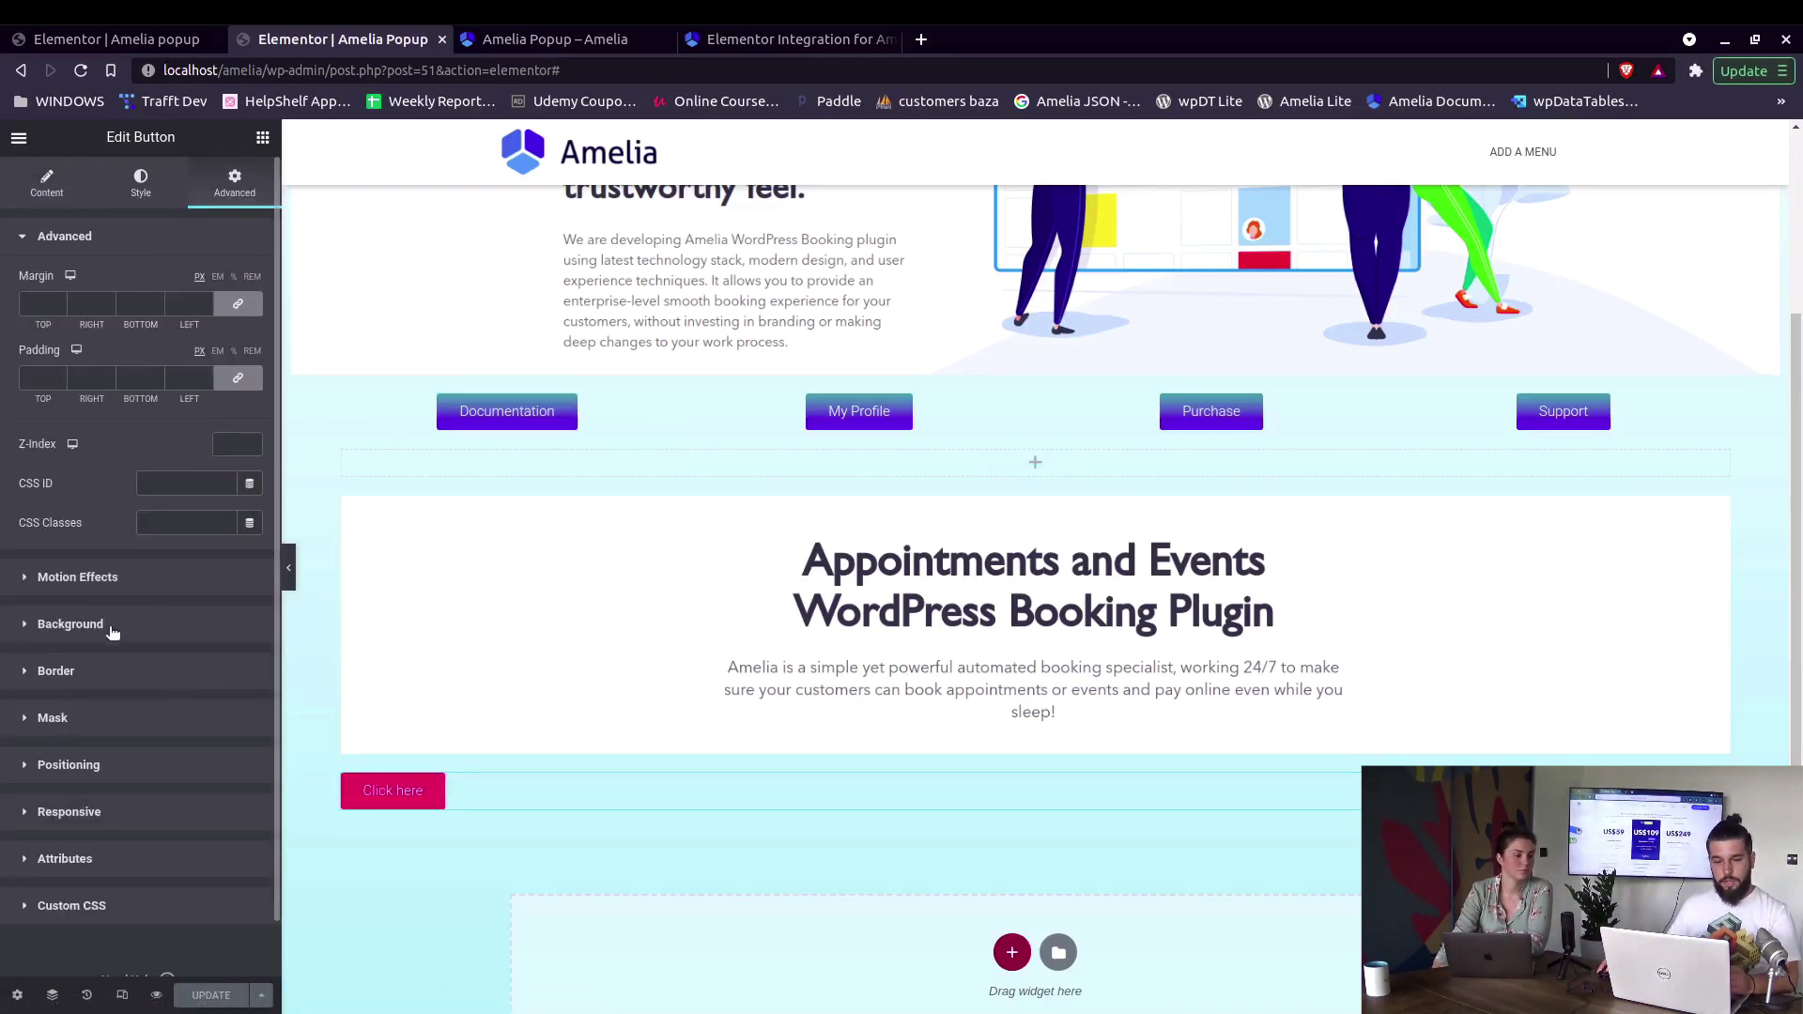
click(103, 577)
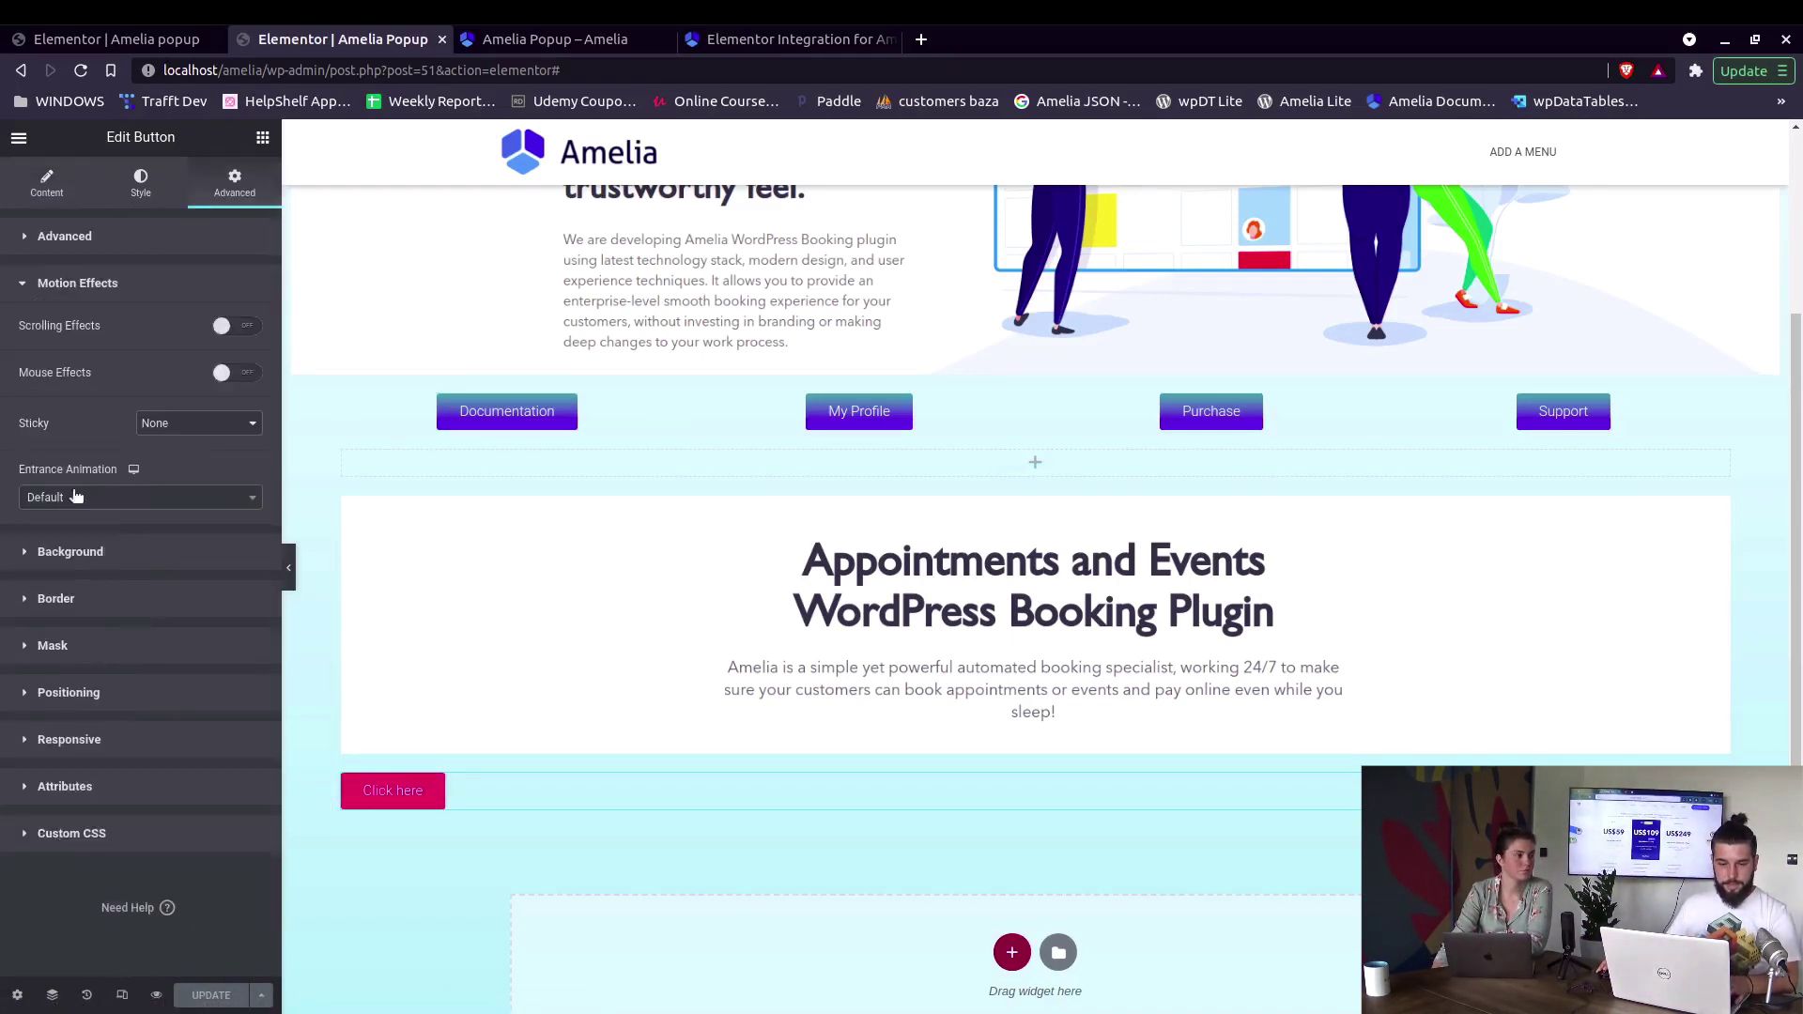
click(79, 507)
scroll(77, 592, down, 6)
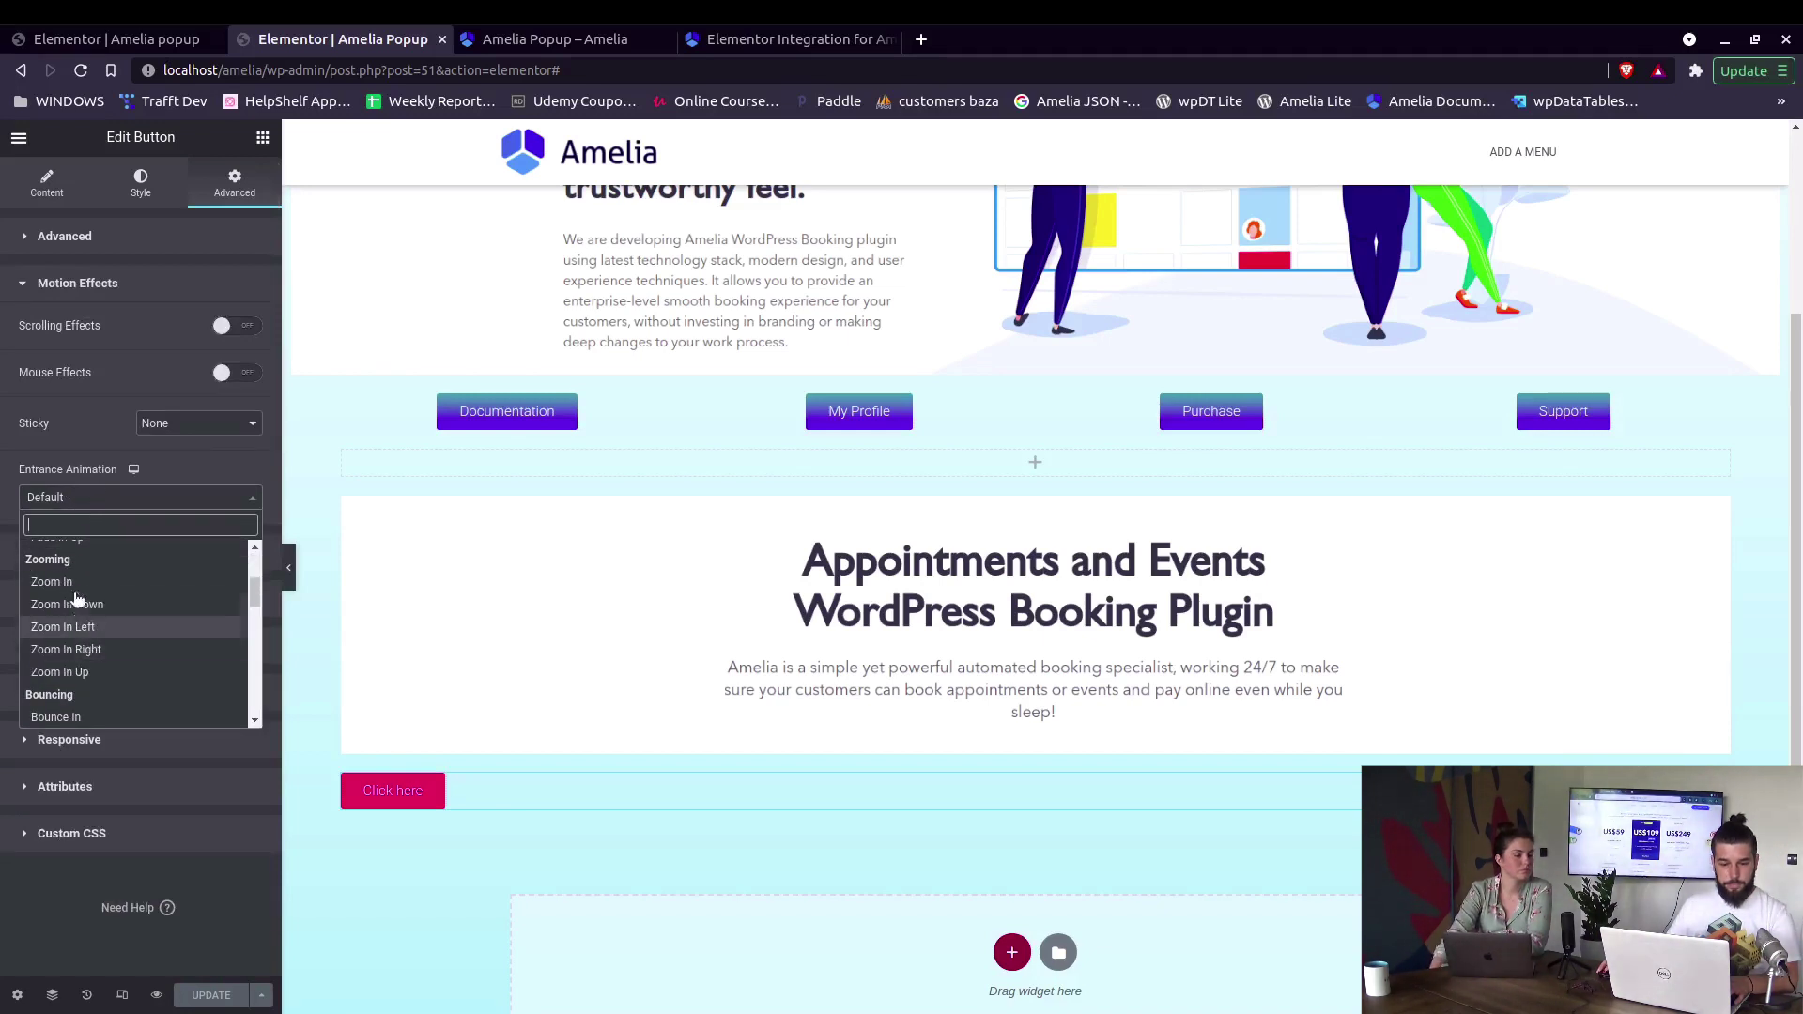
scroll(79, 620, down, 1)
click(85, 622)
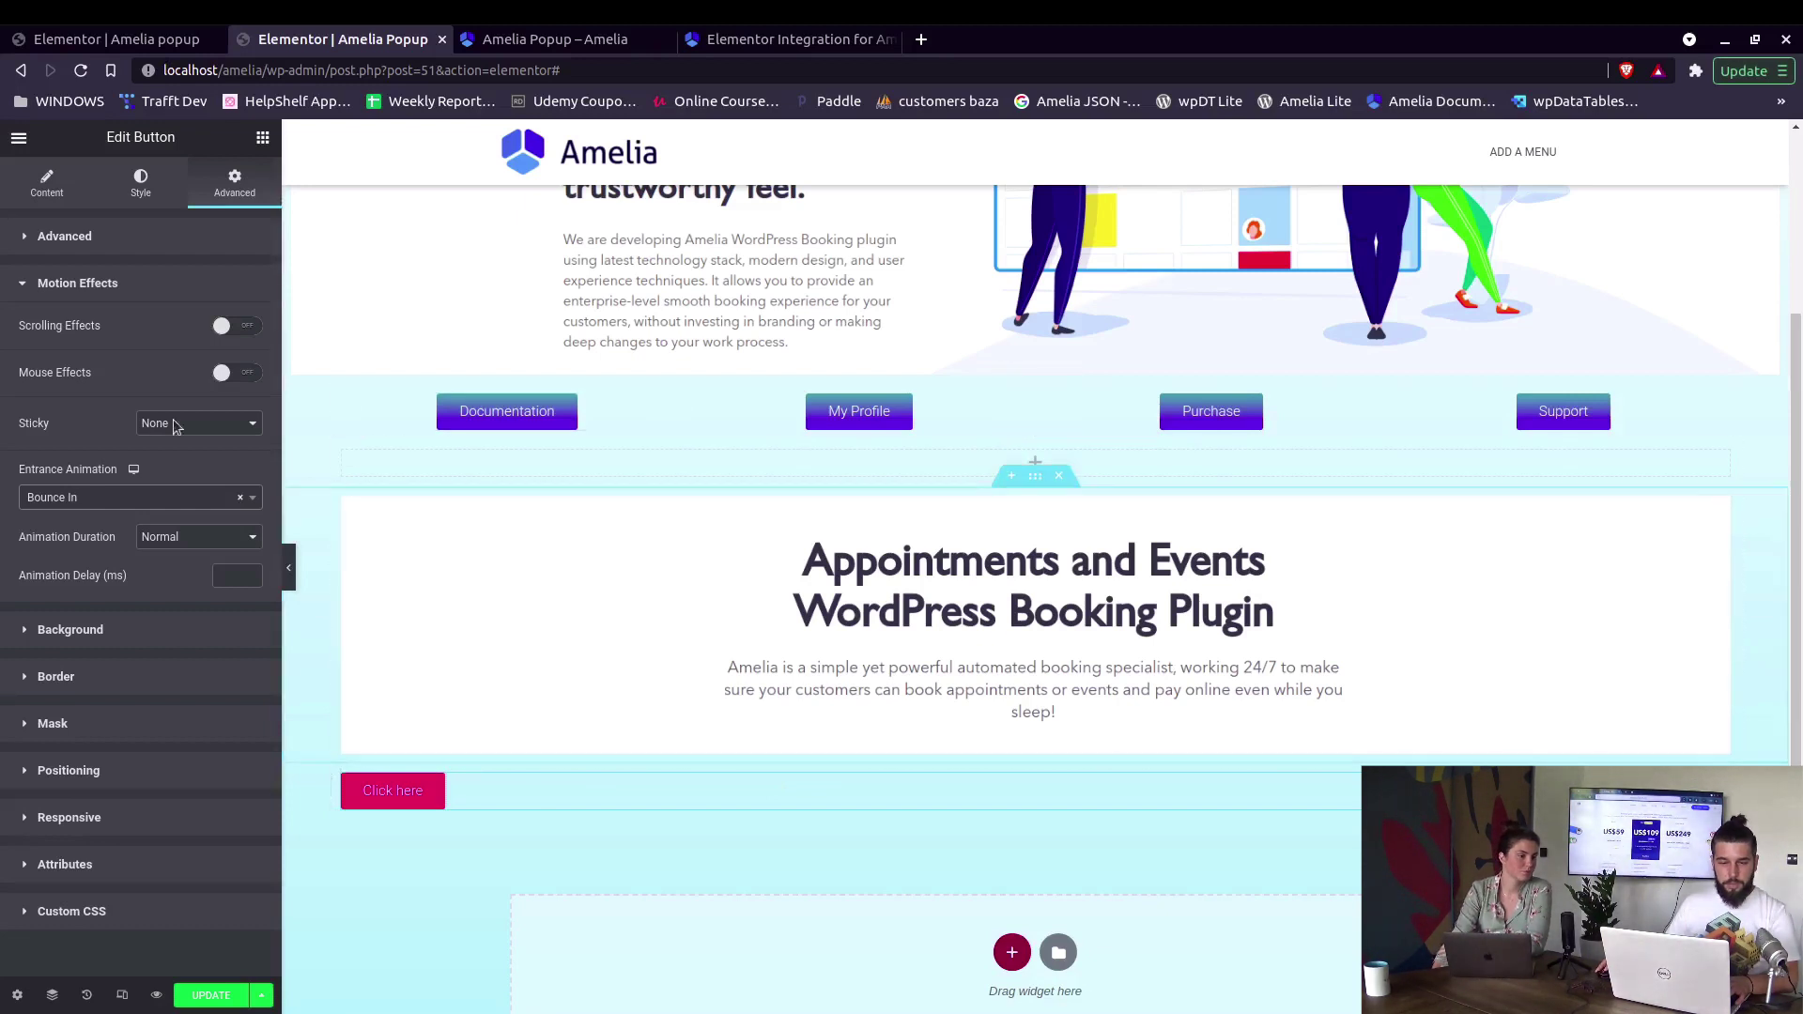
Center the button, set its size to Large, and update the page
click(47, 183)
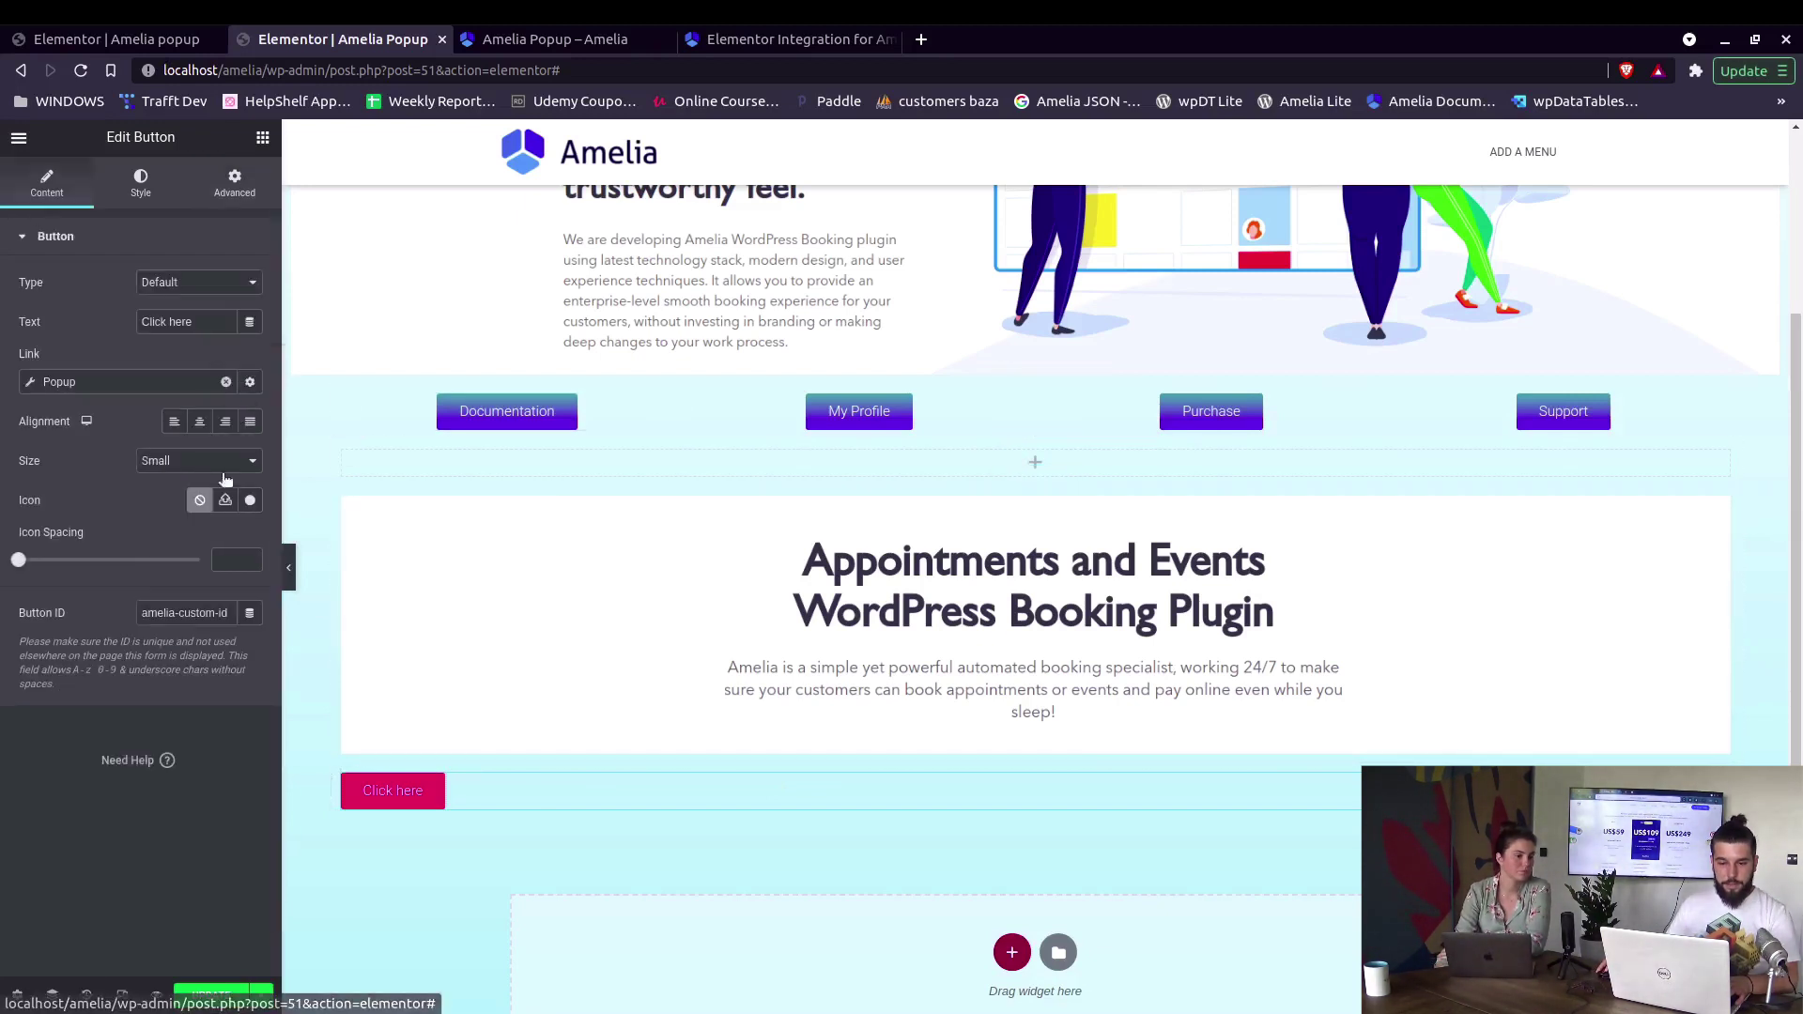
click(199, 422)
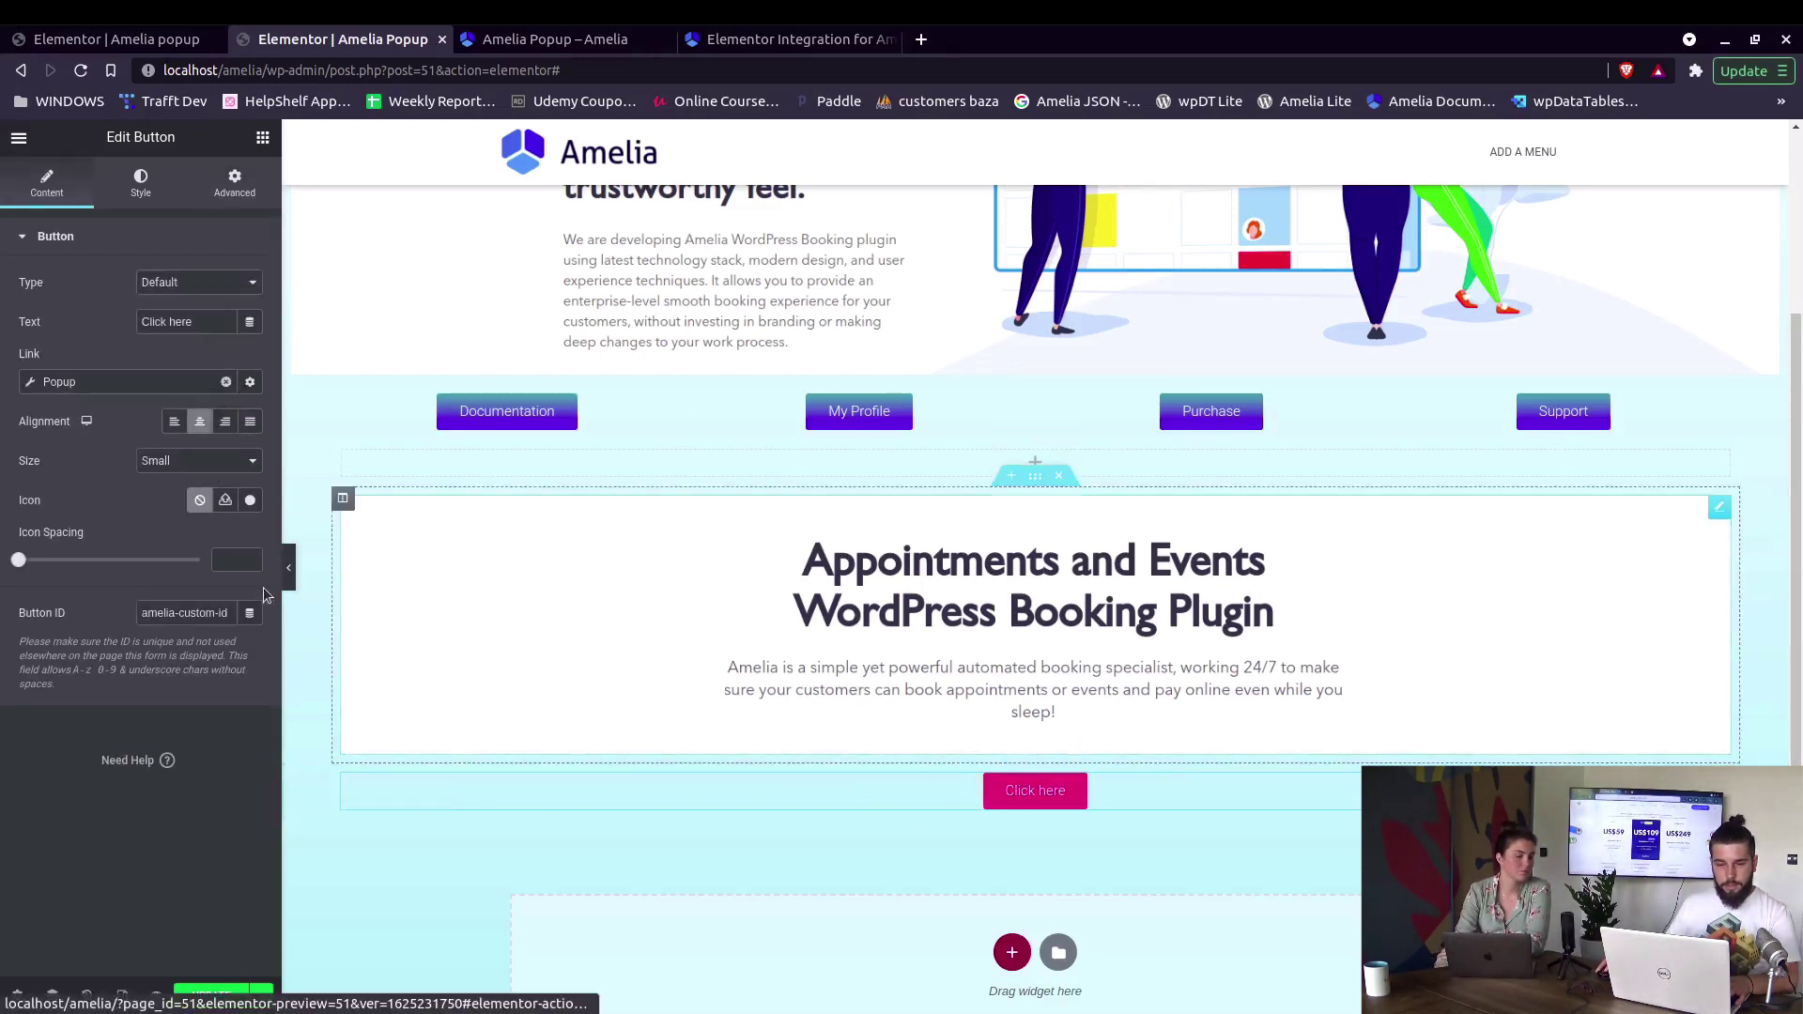
click(232, 465)
click(192, 526)
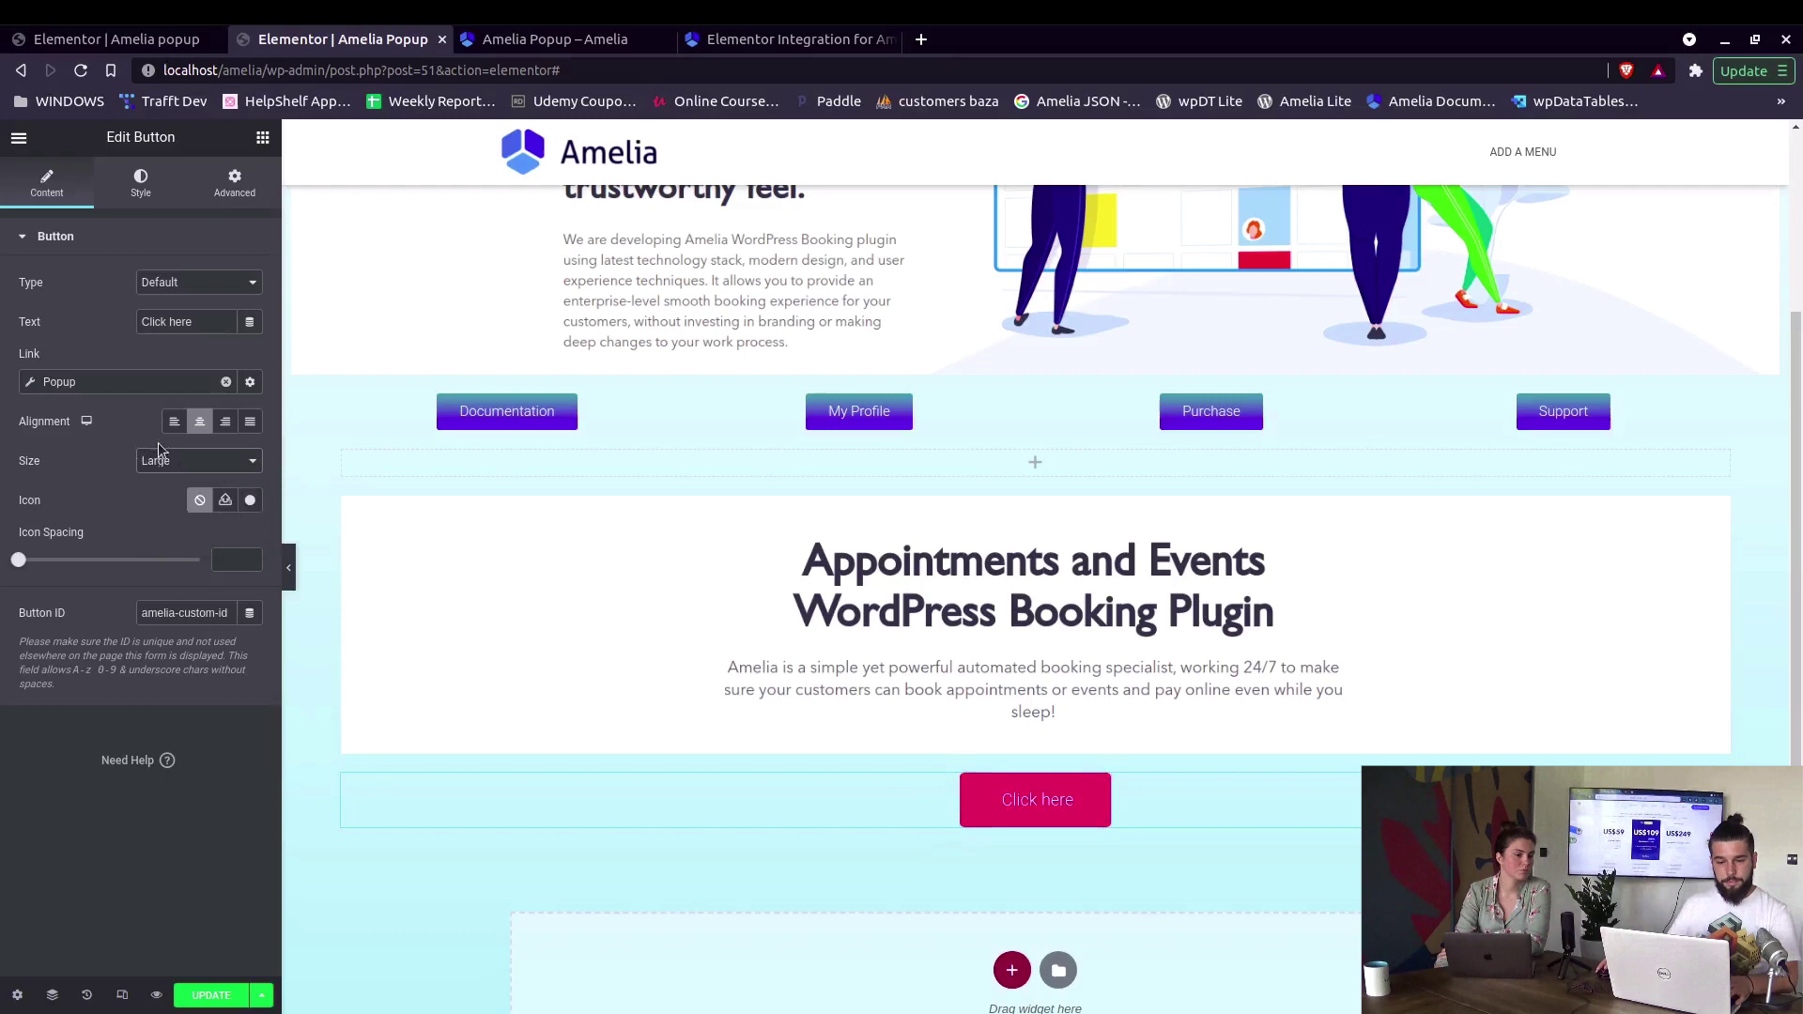
click(211, 996)
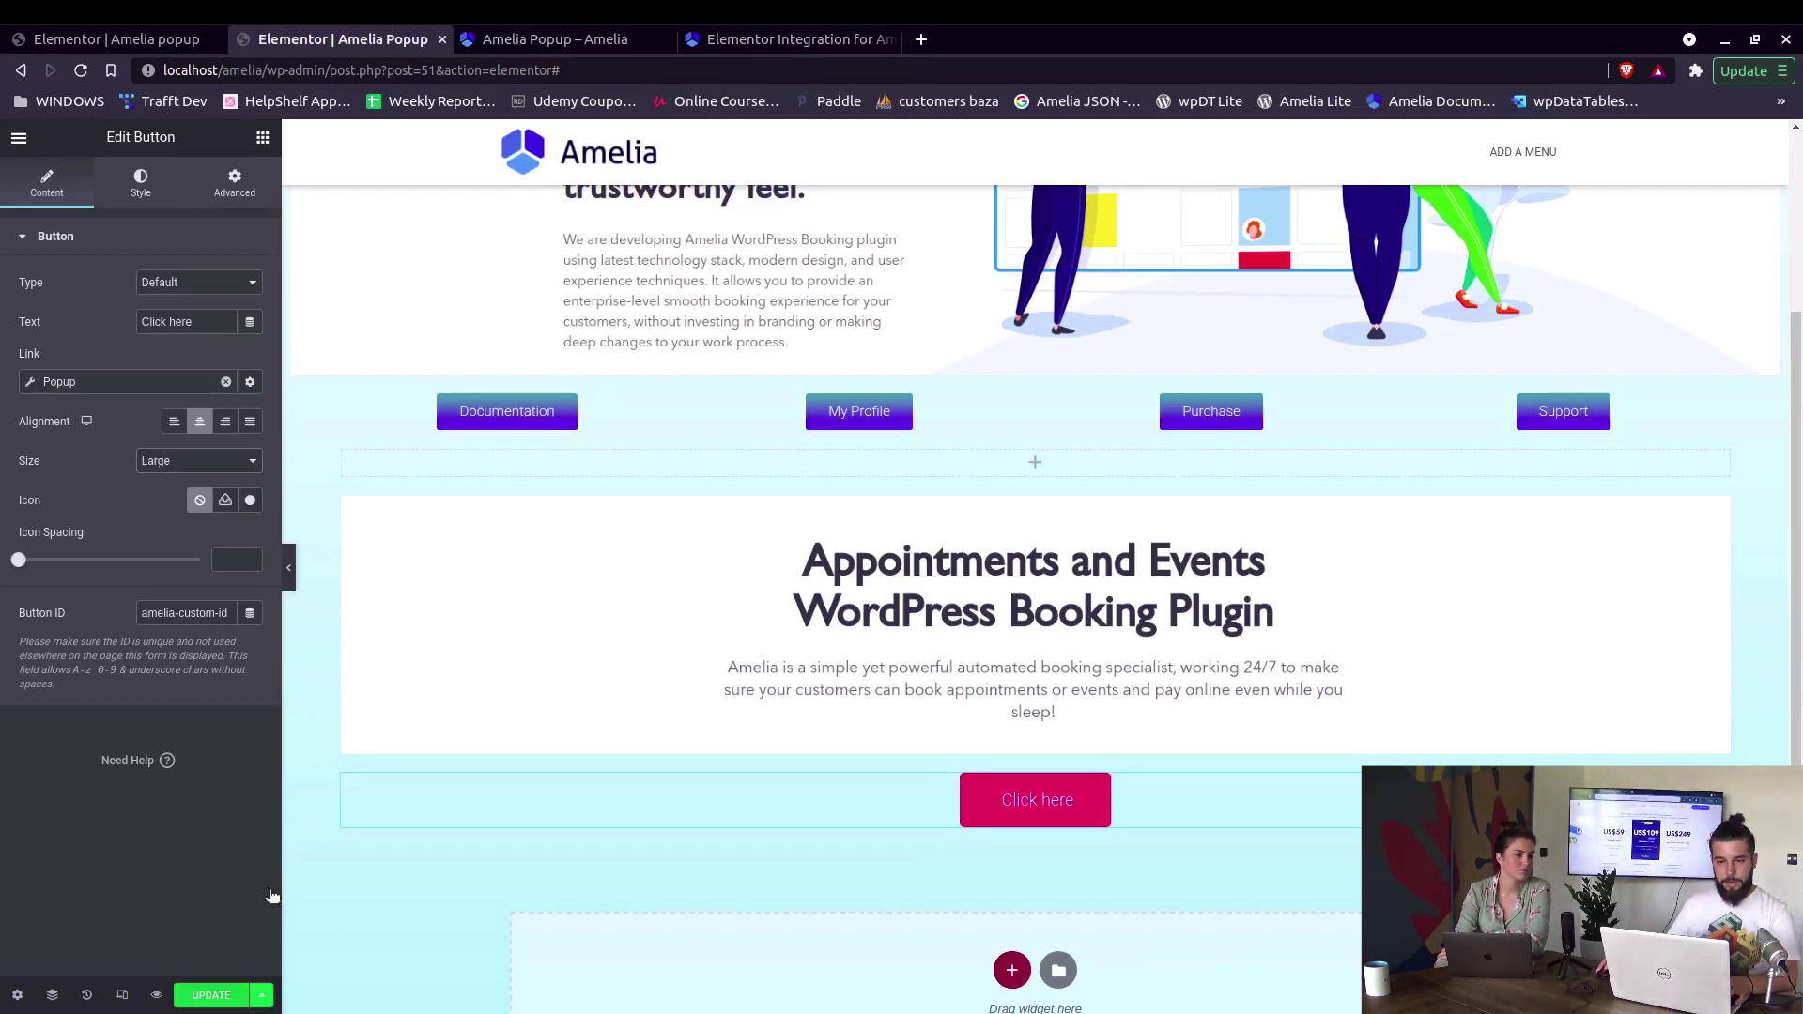
Reload the landing page preview and scroll down to the large centered Click here button
click(557, 45)
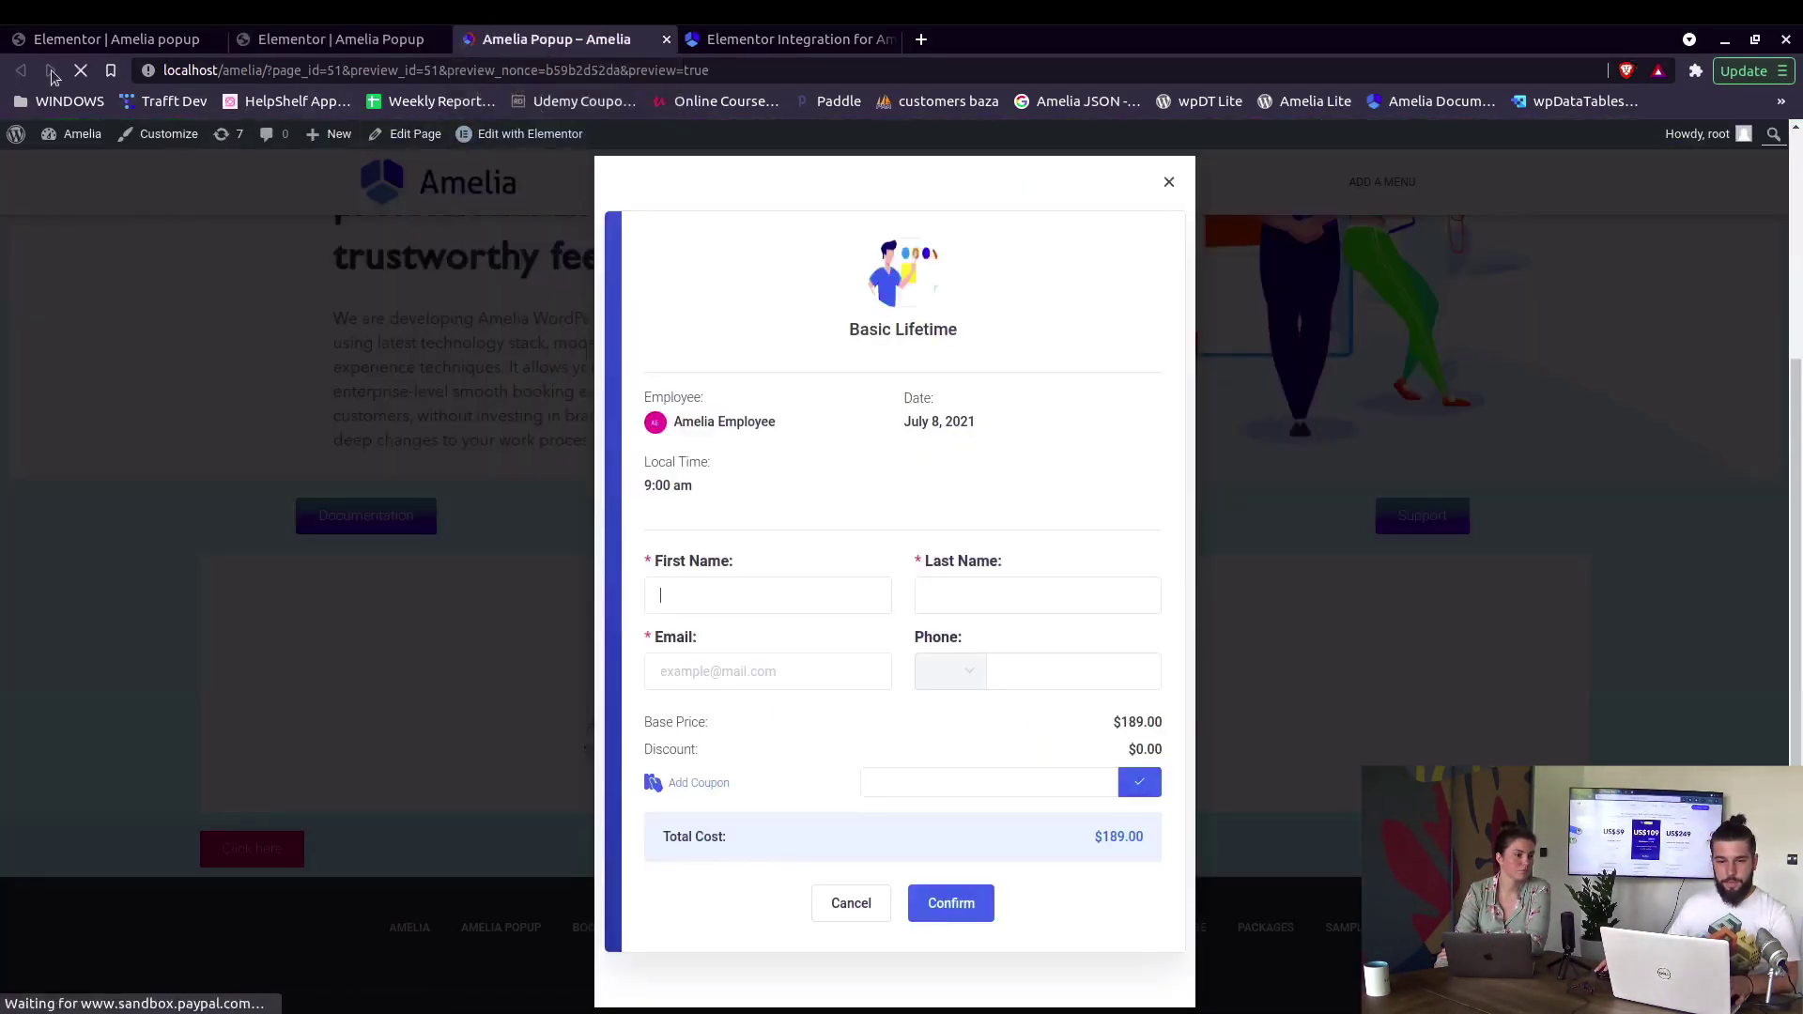
click(81, 71)
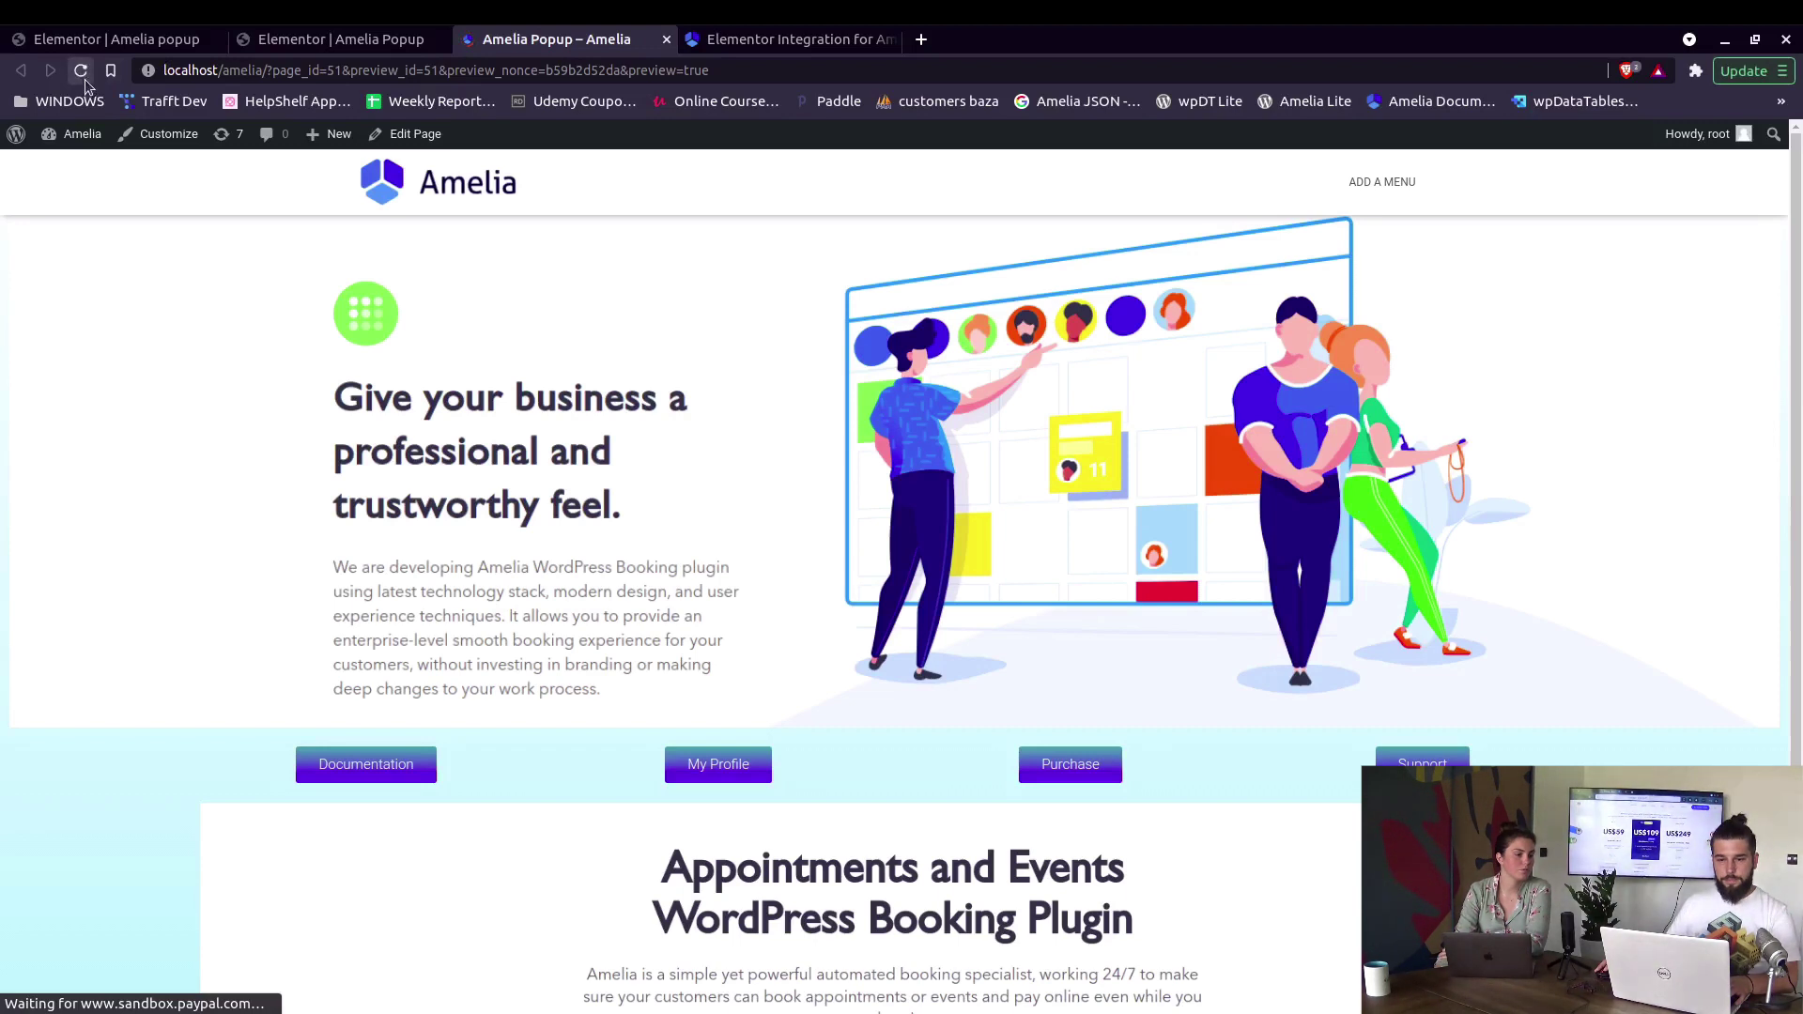
click(82, 72)
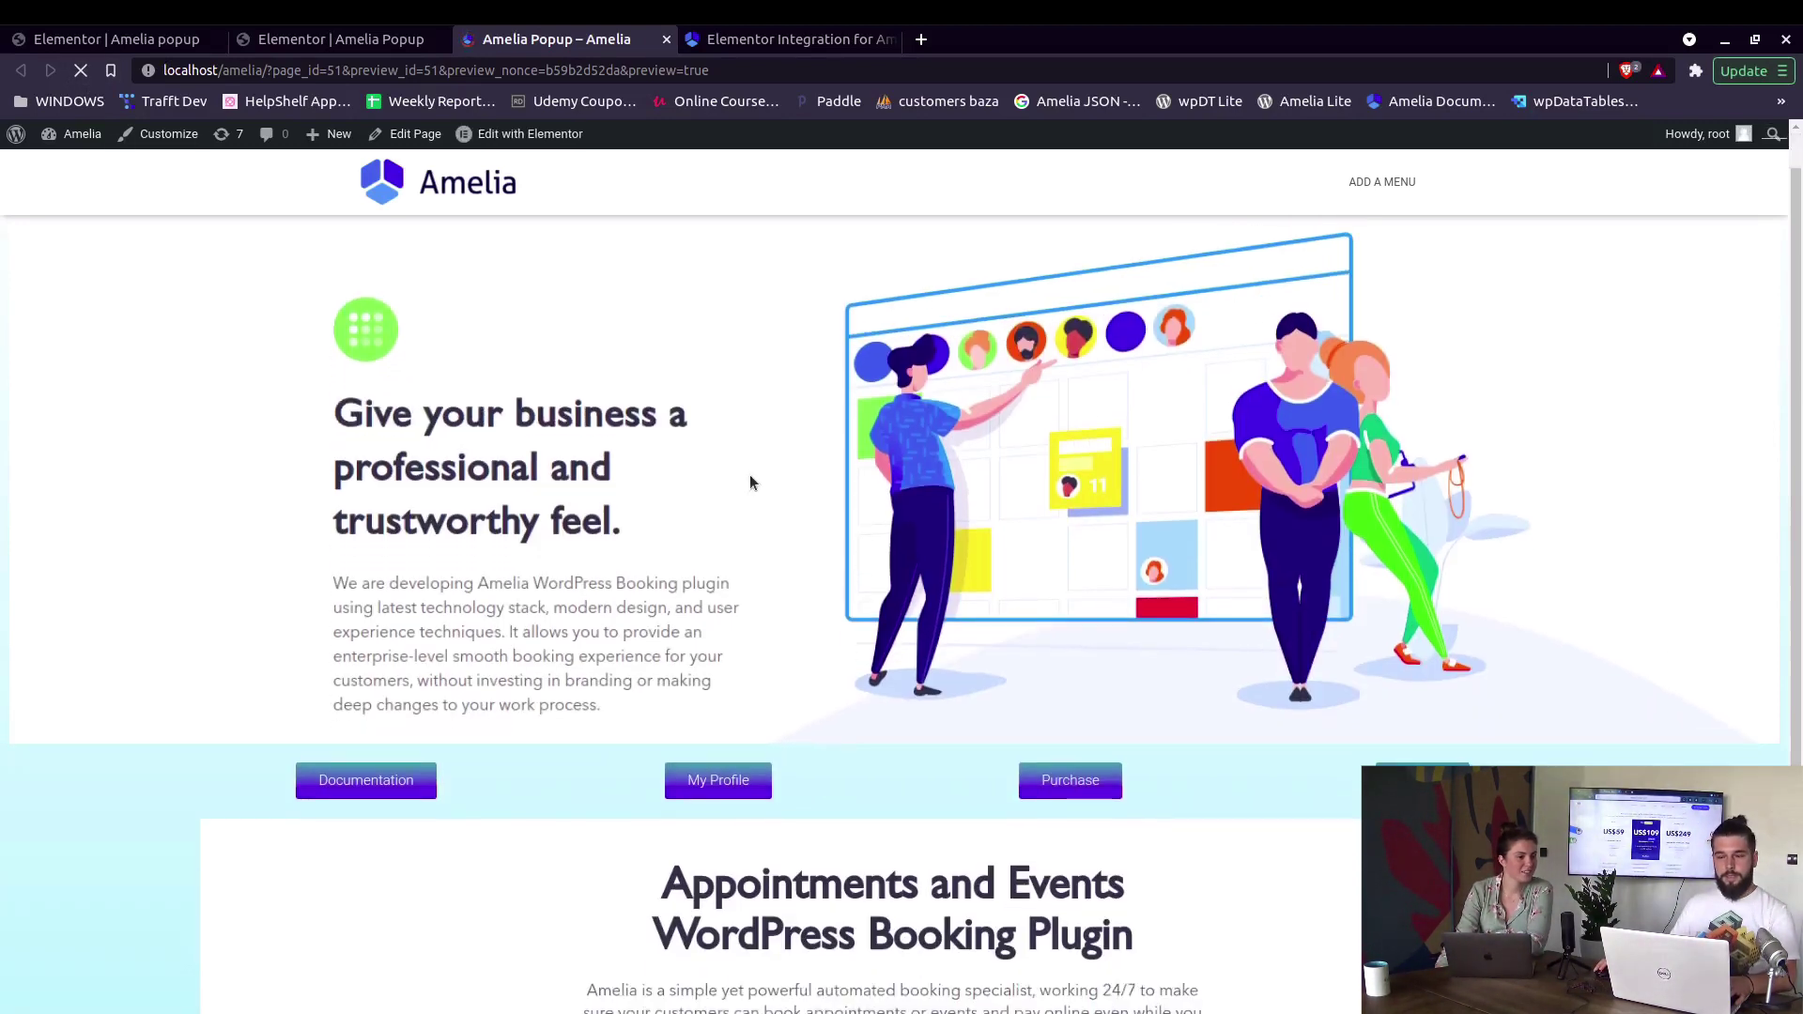
scroll(762, 526, down, 2)
scroll(774, 561, down, 1)
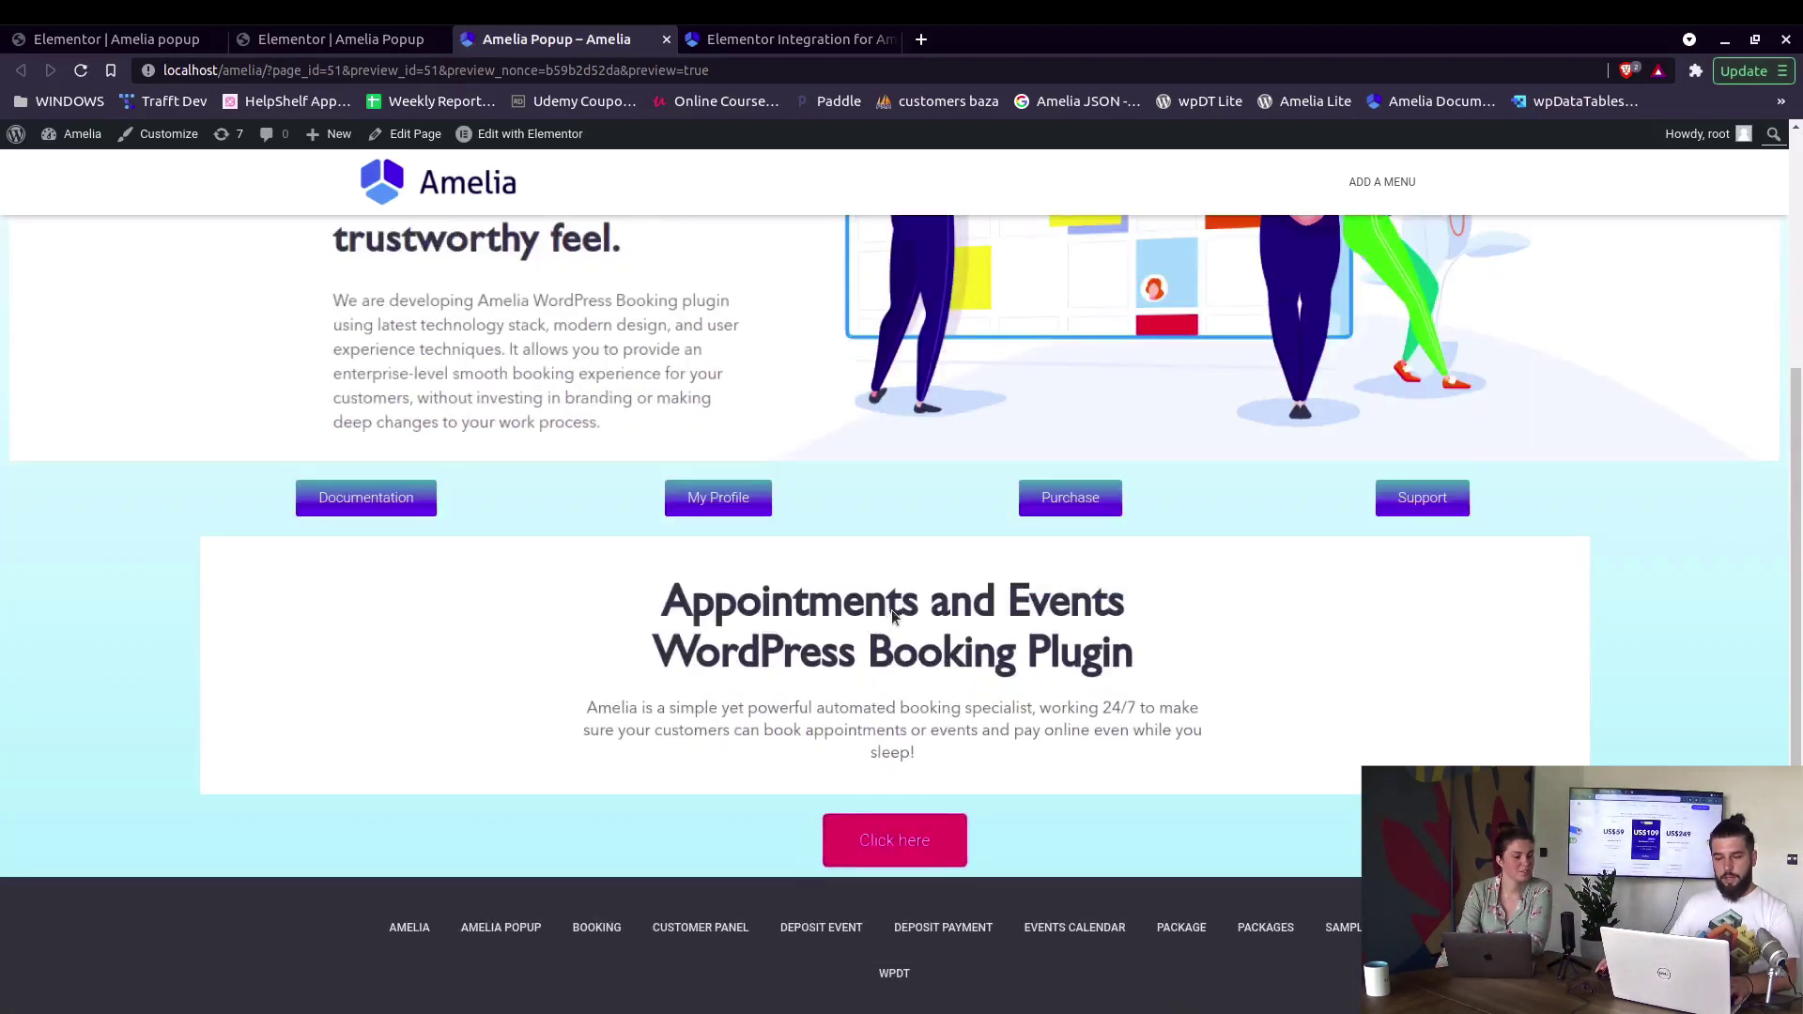